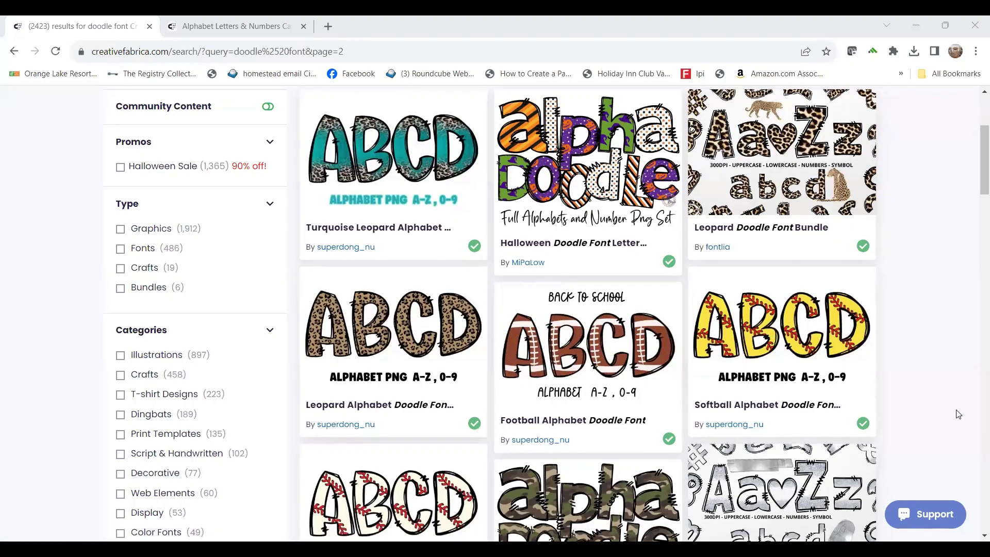
# Look through the doodle font search results and examine the patterned alphabet sets on offer.
pyautogui.scroll(4, 928, 381)
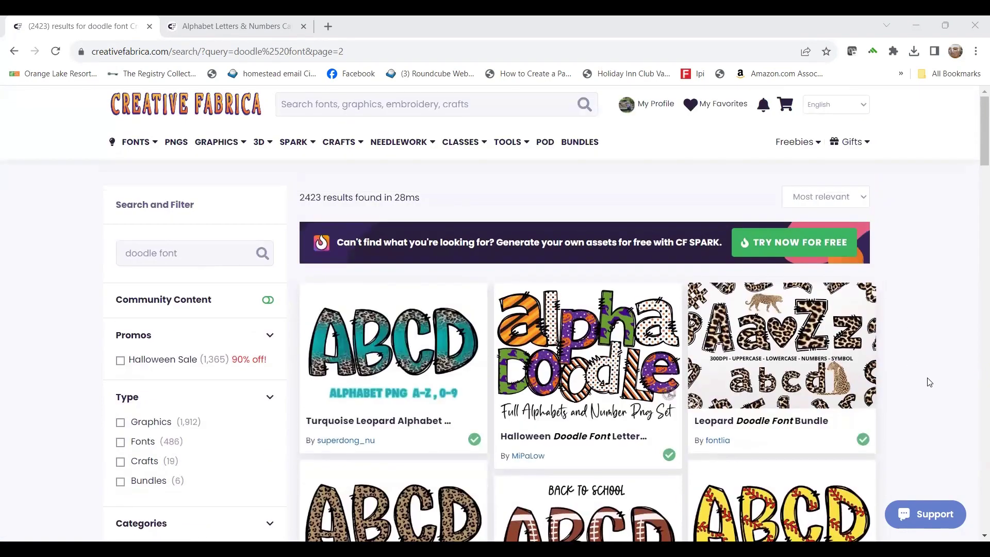
pyautogui.scroll(-1, 929, 375)
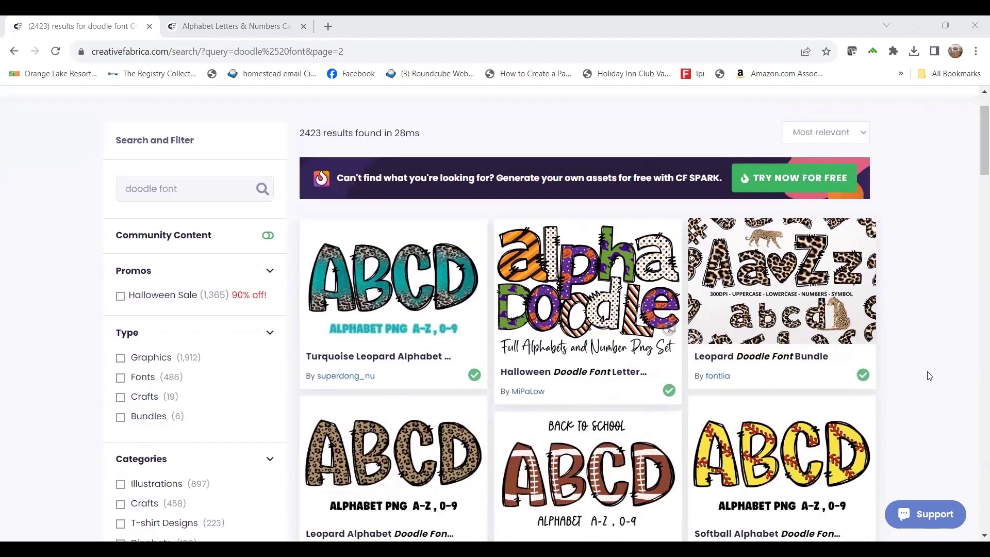
pyautogui.scroll(1, 929, 376)
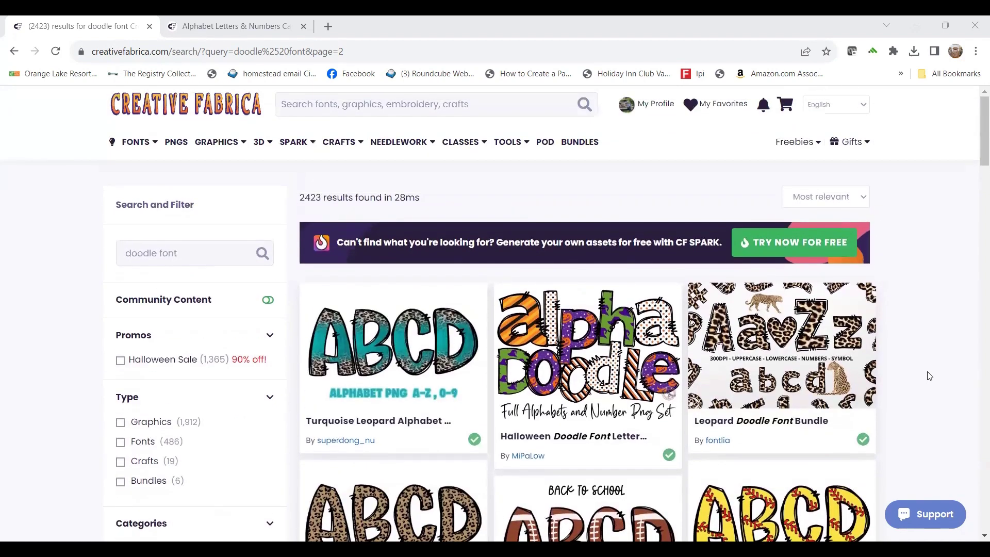
pyautogui.scroll(-1, 929, 375)
pyautogui.scroll(-2, 928, 376)
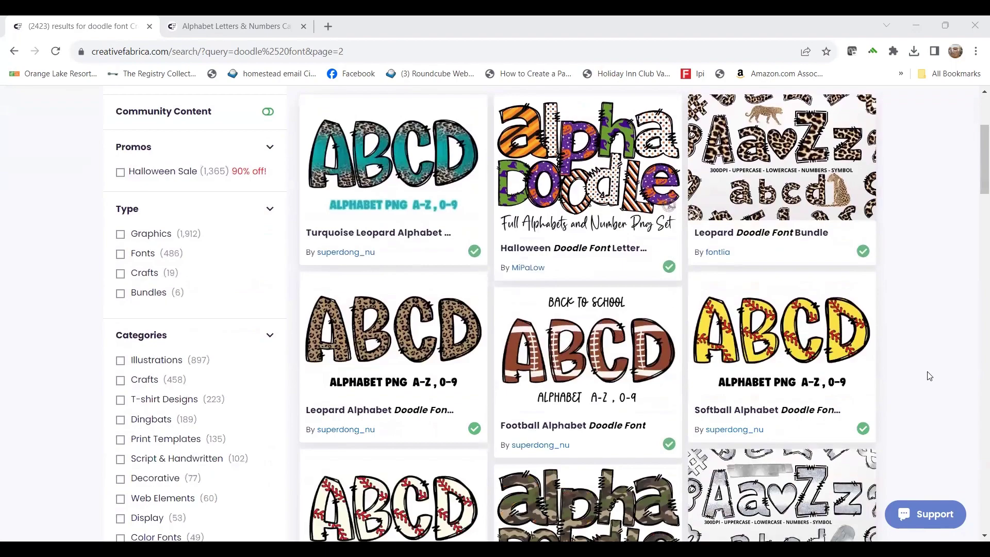
pyautogui.scroll(2, 929, 377)
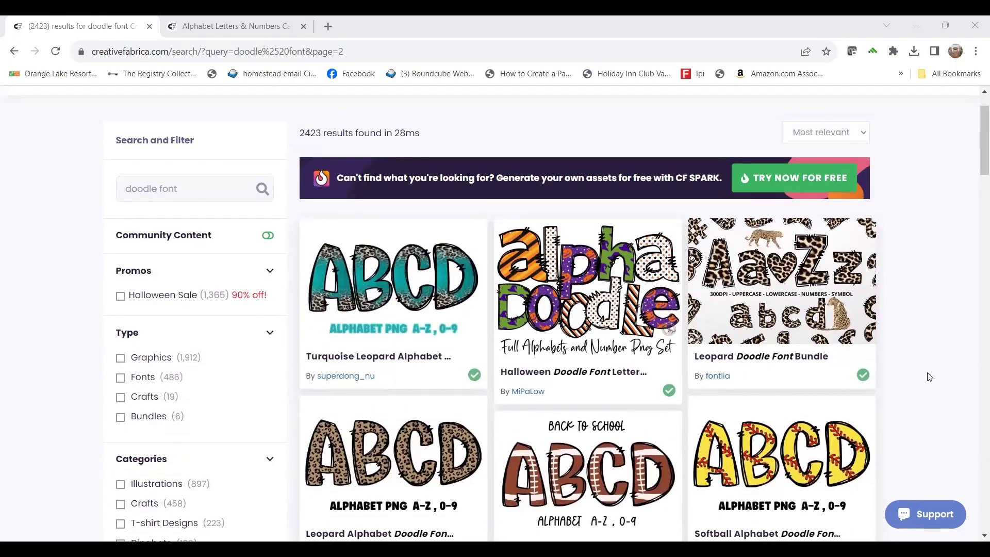
pyautogui.scroll(-4, 929, 377)
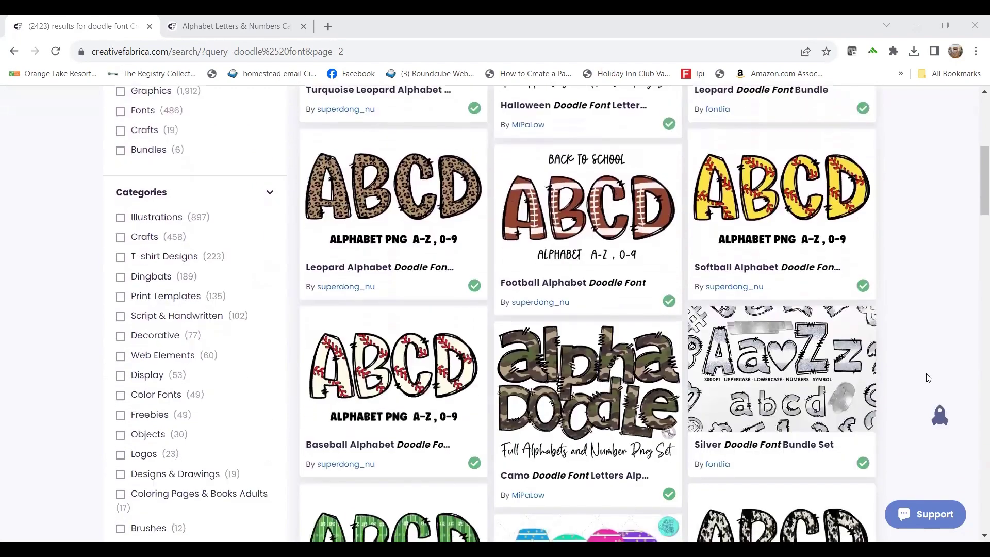
pyautogui.scroll(-3, 929, 378)
pyautogui.scroll(7, 929, 378)
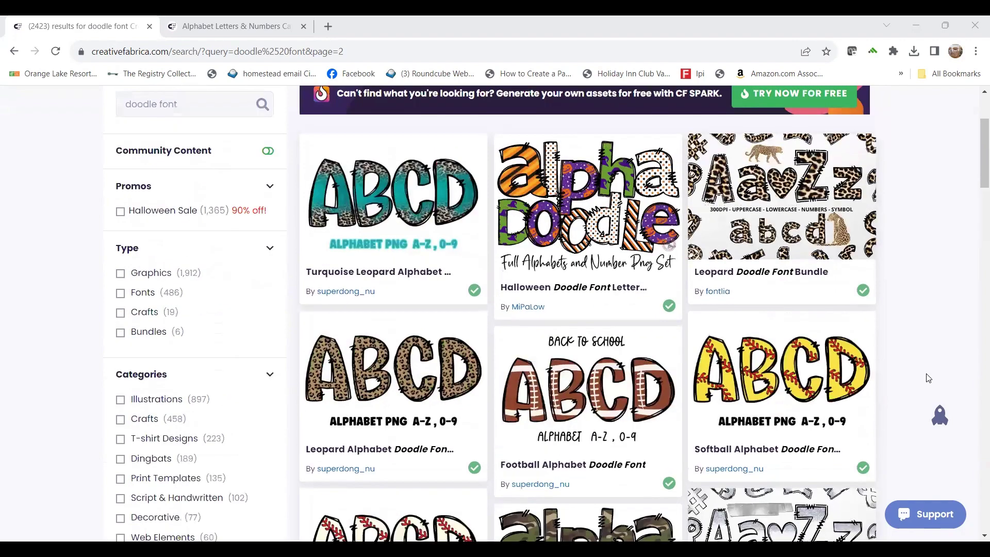
pyautogui.scroll(1, 927, 379)
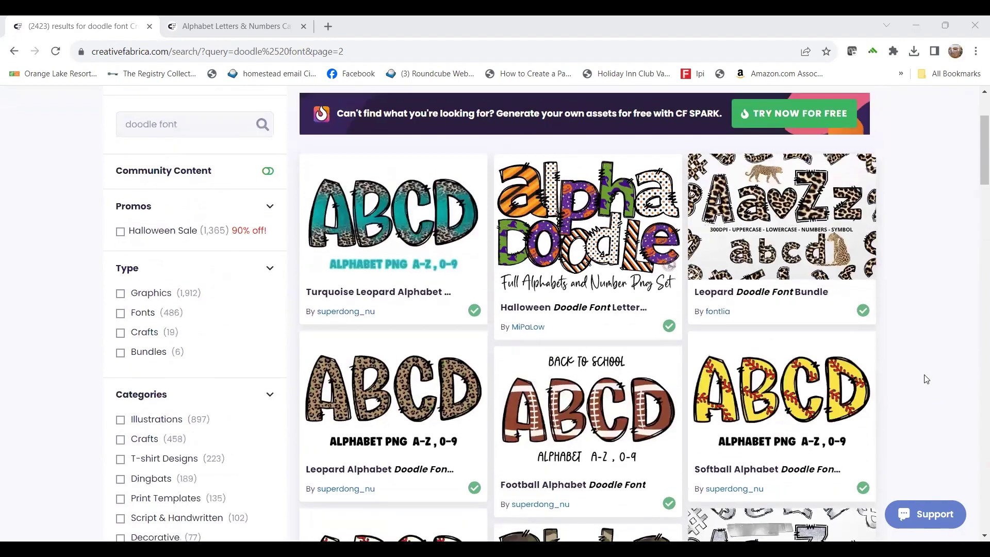
pyautogui.scroll(-7, 926, 379)
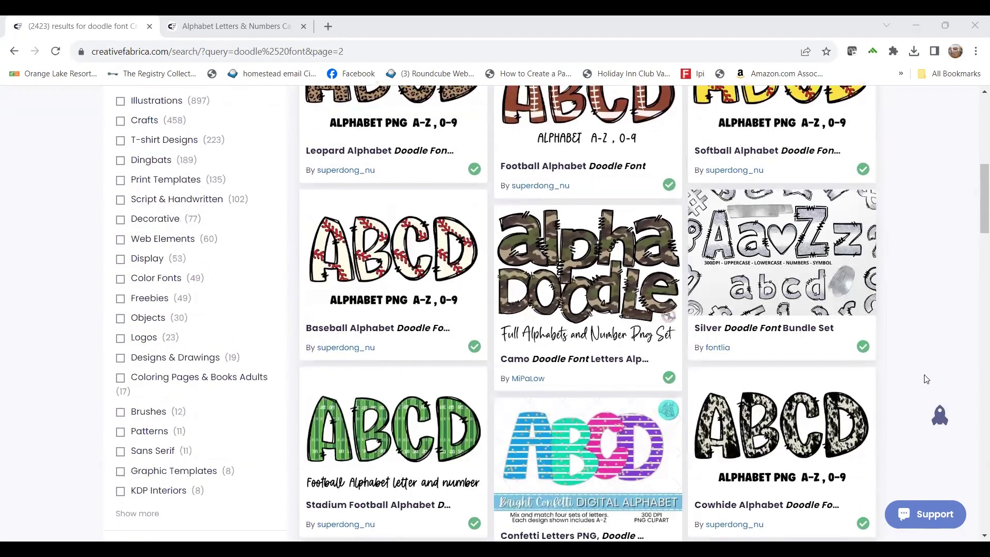
pyautogui.scroll(-4, 926, 379)
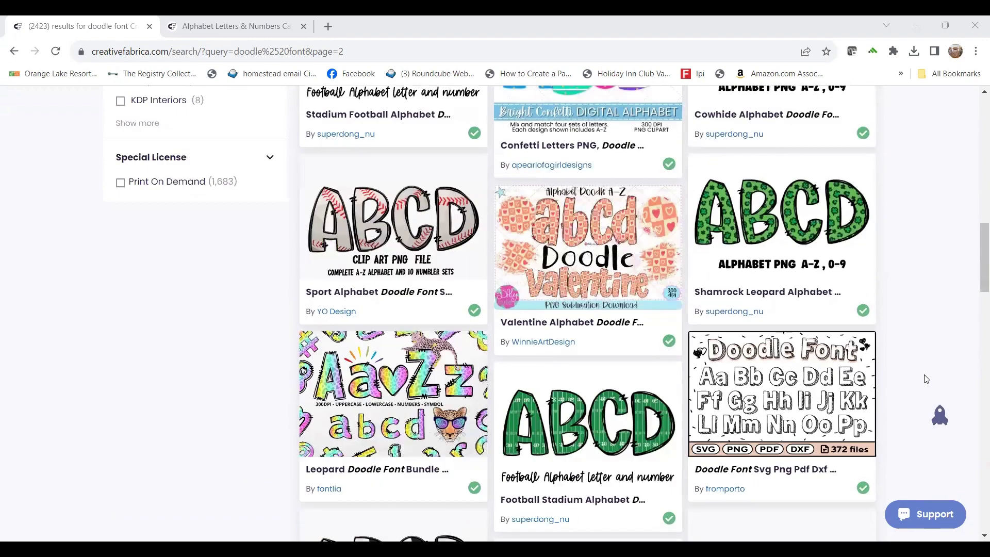
pyautogui.scroll(12, 926, 378)
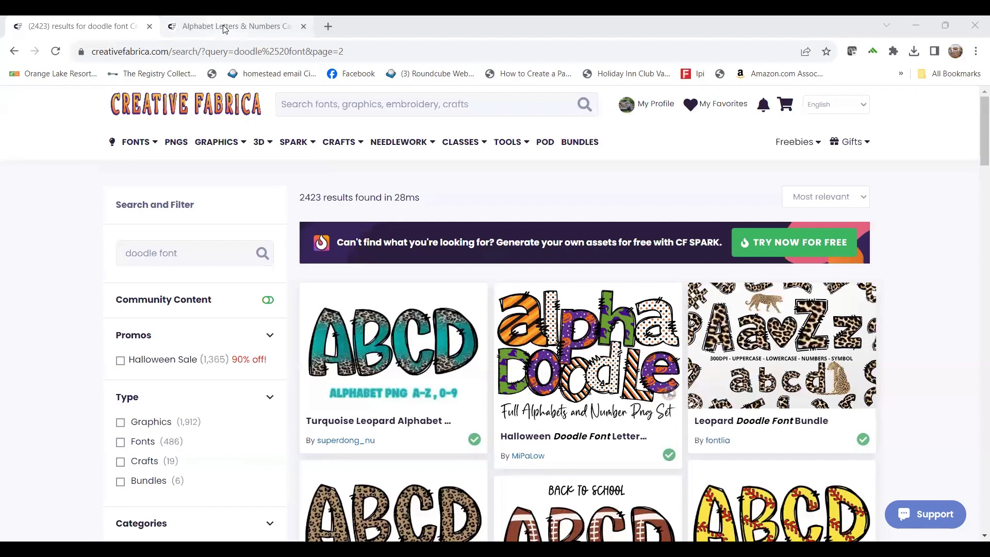
# Bring up the Alphabet Letters & Numbers Canva Frame product page and download the product.
pyautogui.hotkey('ctrl', 'Tab')
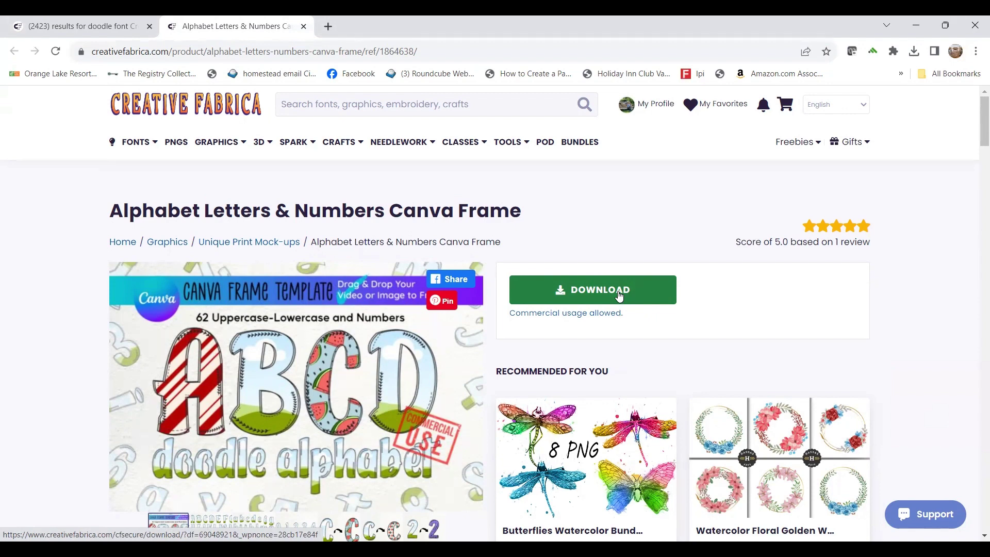
pyautogui.click(619, 296)
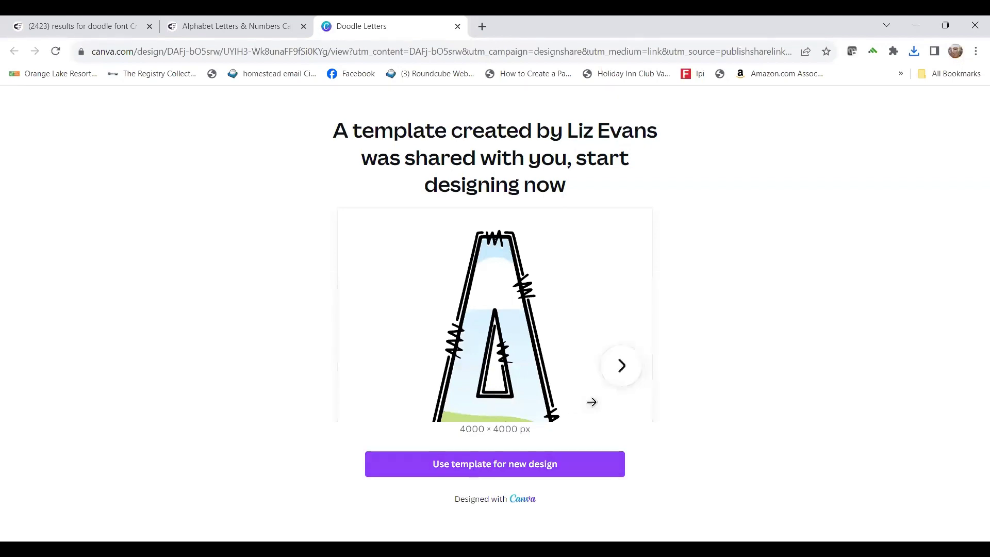
# Preview a few pages of the shared Doodle Letters template in Canva, and create a new design from it.
pyautogui.click(617, 377)
pyautogui.click(619, 377)
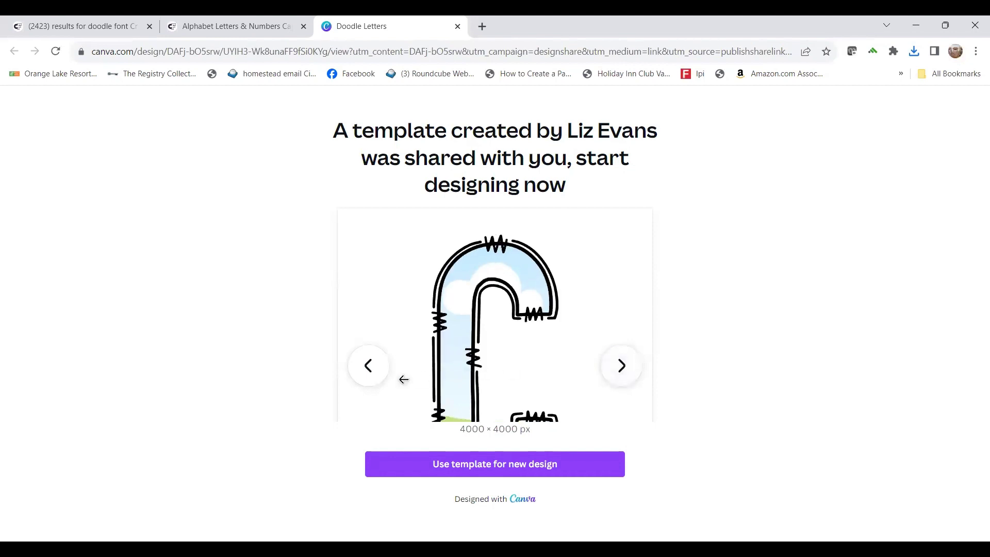
pyautogui.click(369, 374)
pyautogui.click(369, 374)
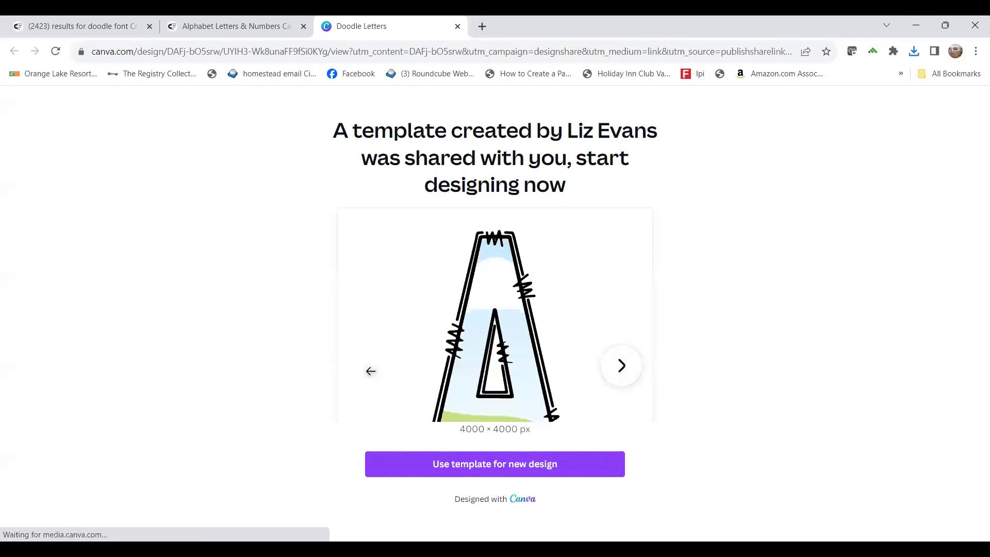
pyautogui.click(467, 472)
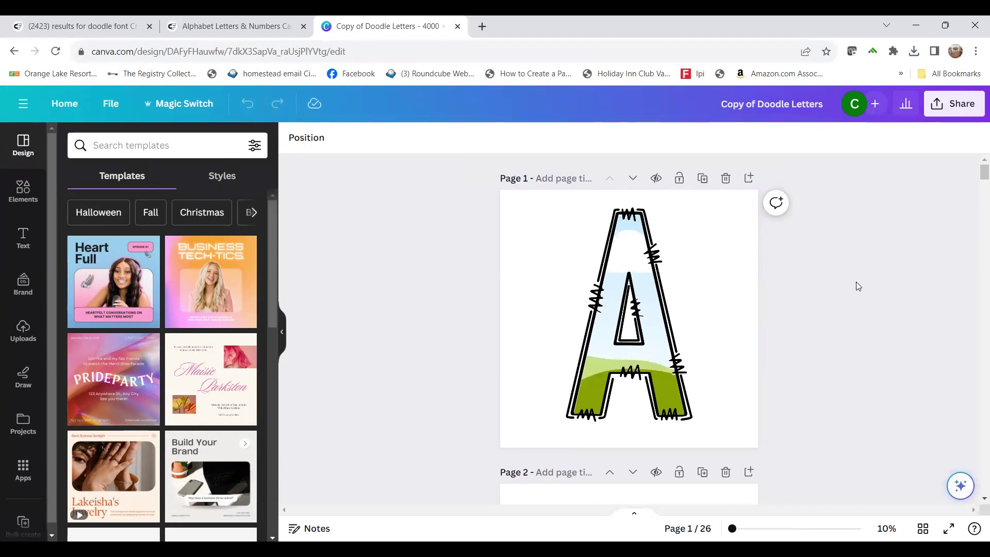
# Look through the first pages of the Doodle Letters design to examine the letter frames.
pyautogui.scroll(-10, 552, 354)
pyautogui.scroll(-12, 630, 391)
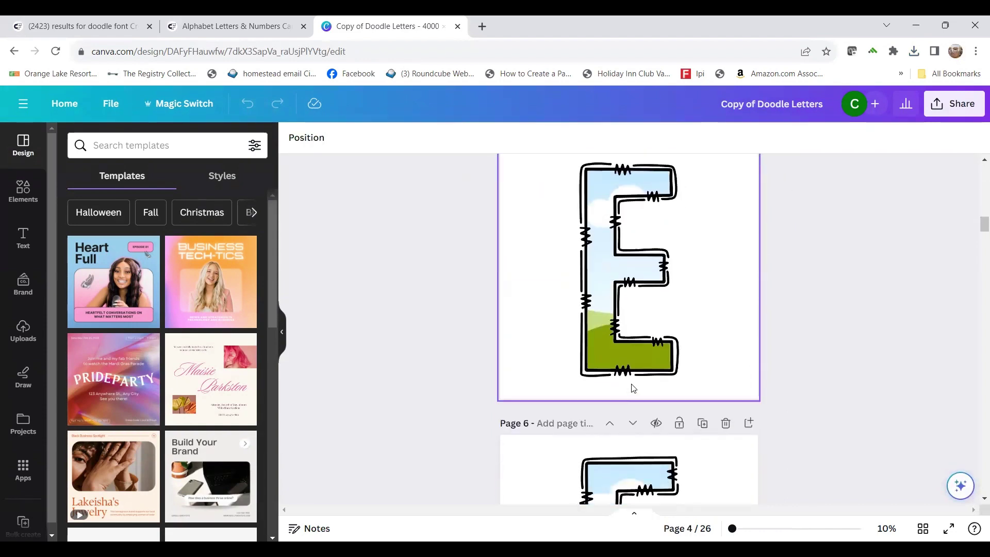
pyautogui.scroll(10, 630, 386)
pyautogui.scroll(10, 630, 358)
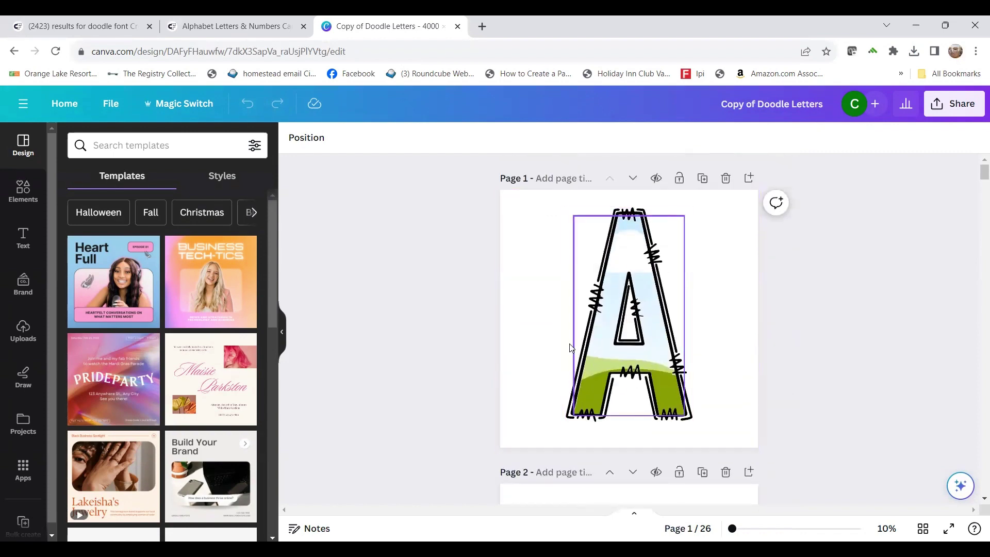
pyautogui.scroll(-3, 634, 309)
pyautogui.scroll(3, 650, 266)
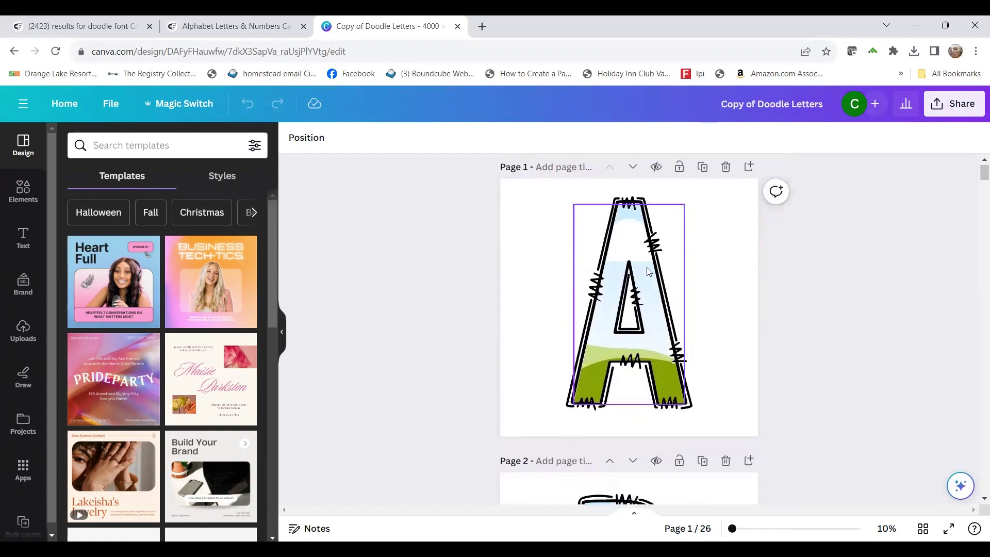
pyautogui.scroll(-9, 649, 271)
pyautogui.scroll(-20, 647, 274)
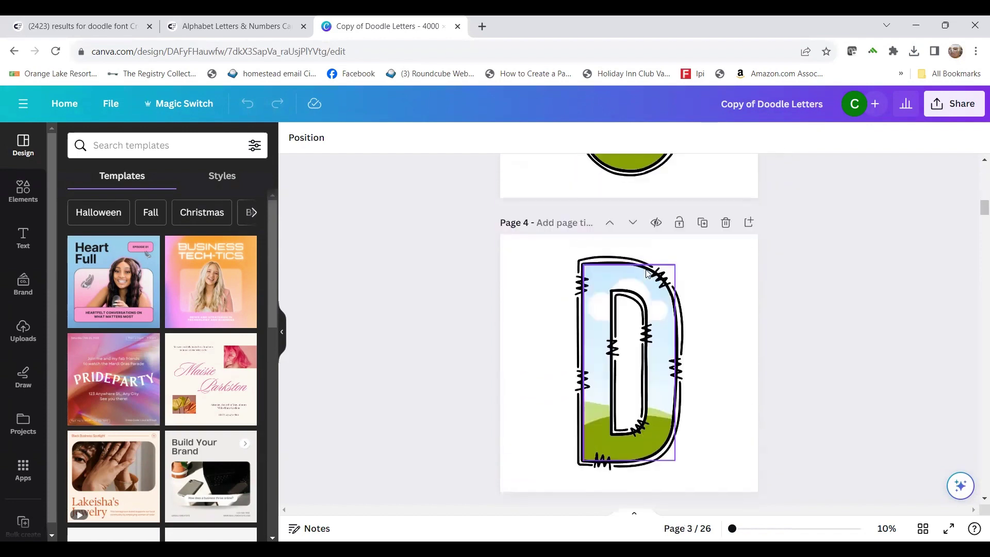
pyautogui.scroll(20, 647, 284)
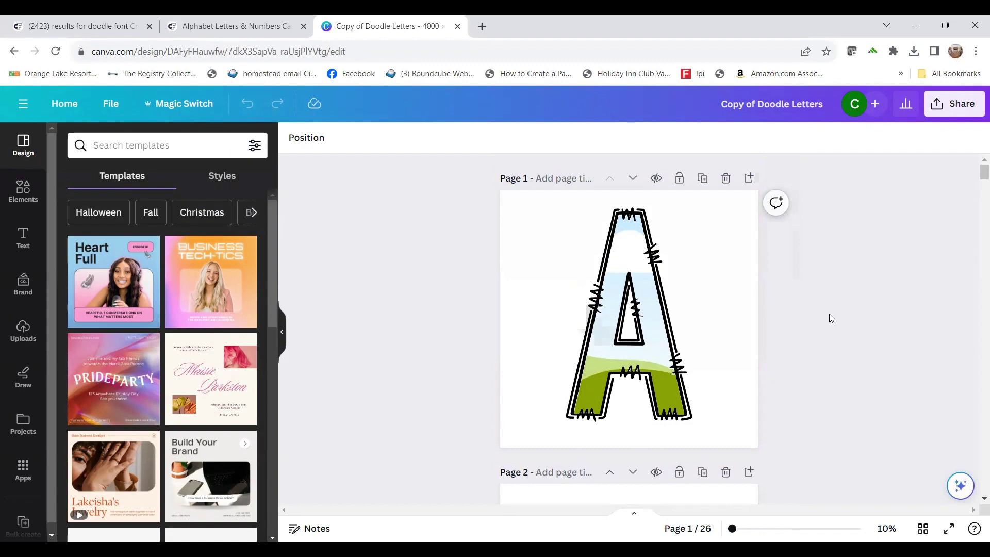
pyautogui.scroll(-3, 835, 316)
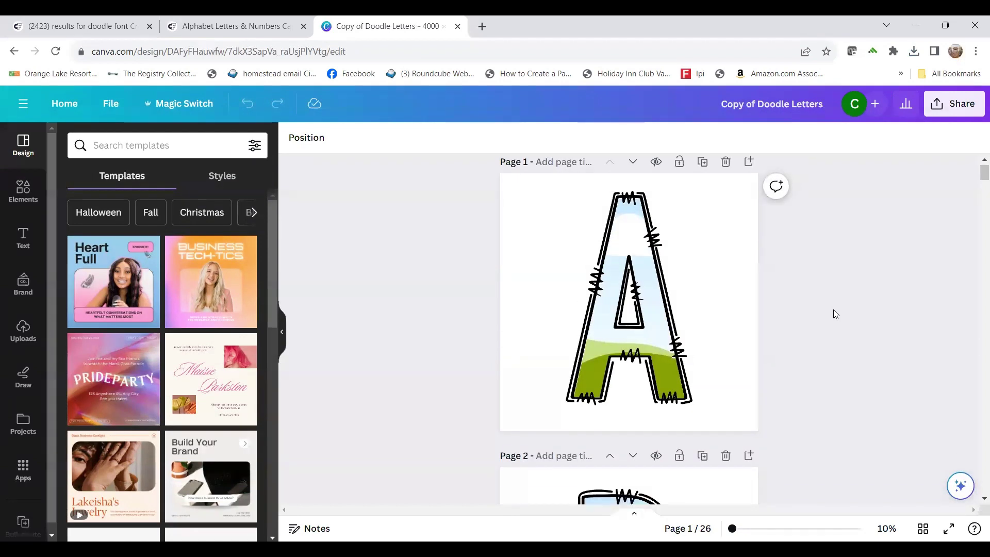
pyautogui.scroll(3, 835, 313)
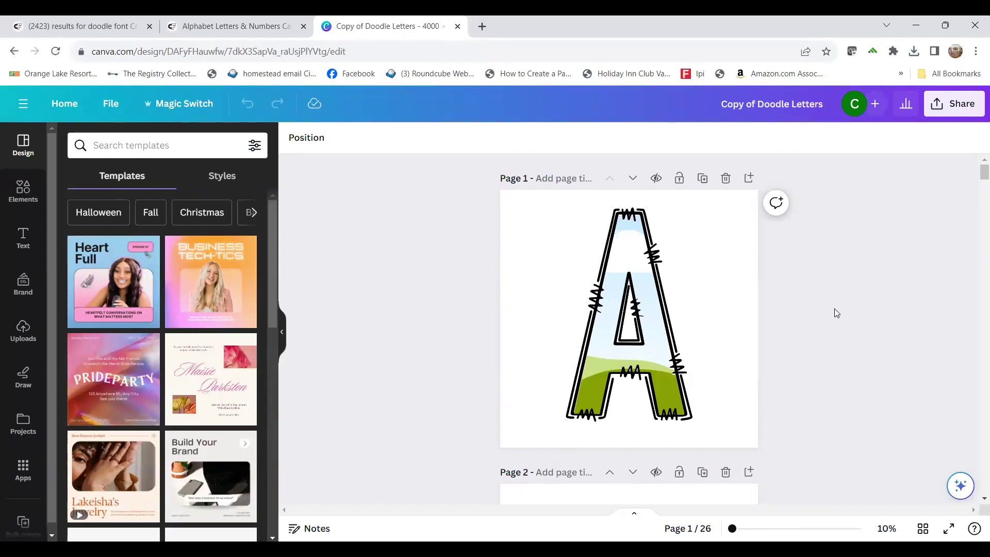
pyautogui.scroll(-3, 835, 312)
pyautogui.scroll(-2, 834, 308)
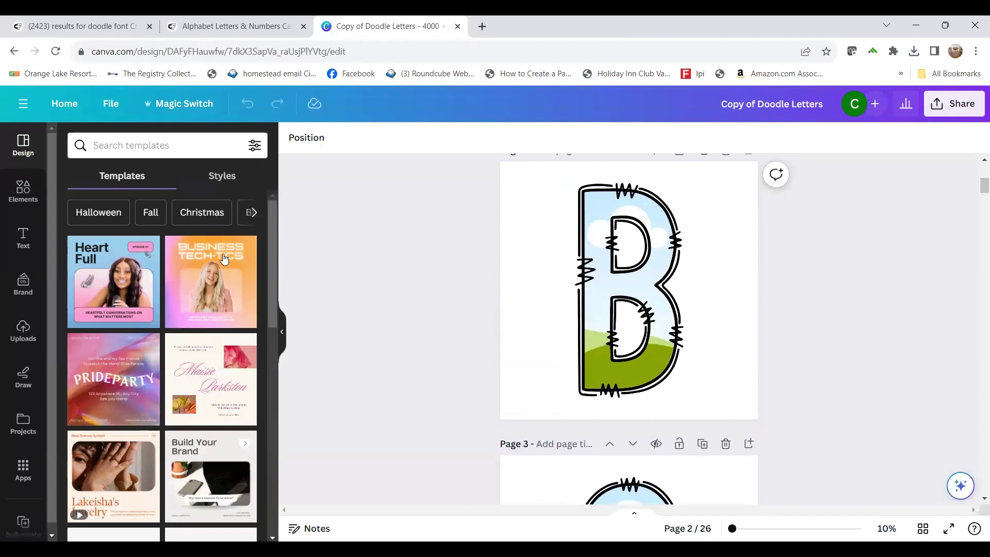
pyautogui.scroll(5, 413, 249)
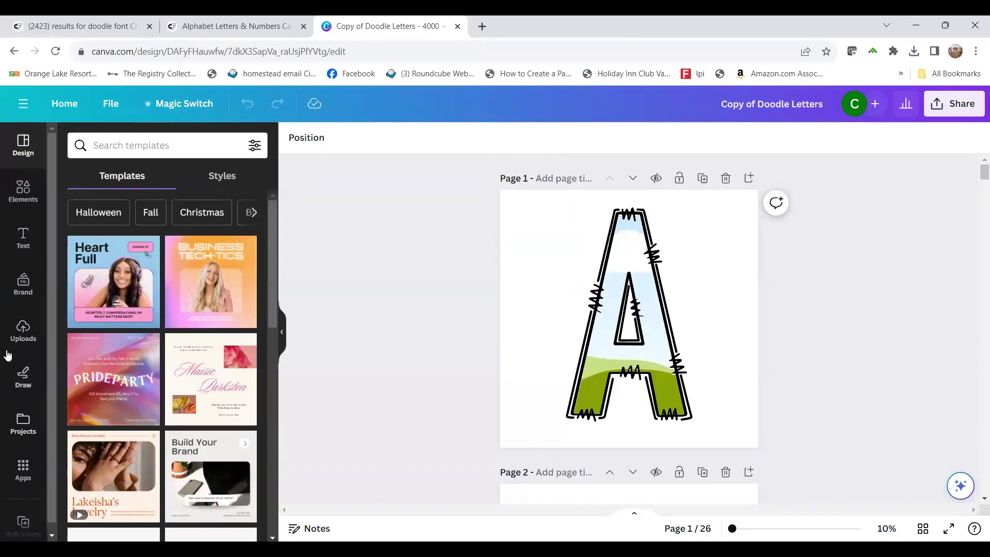
# Fill the letter A frame on page 1 with the uploaded diagonal blue cow pattern.
pyautogui.click(23, 332)
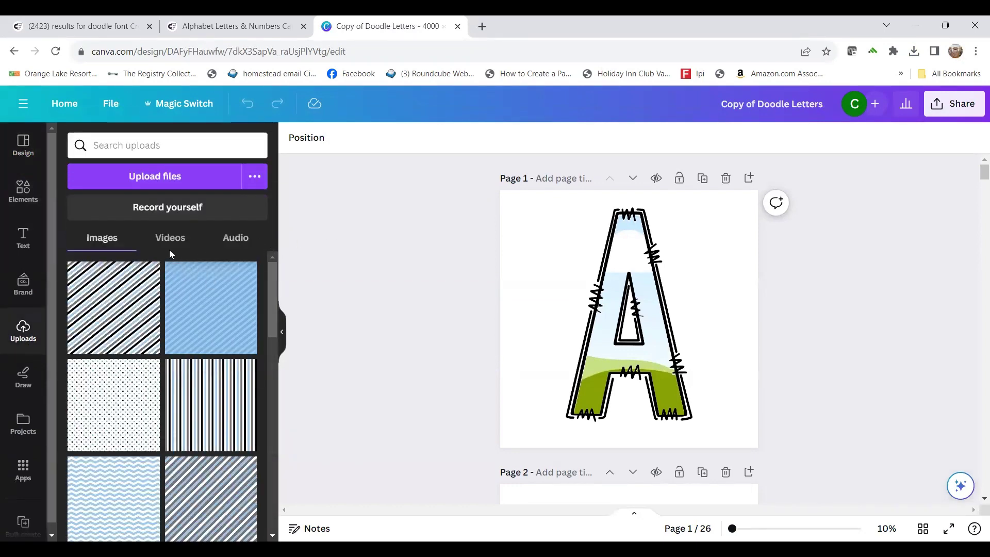
pyautogui.scroll(-10, 175, 354)
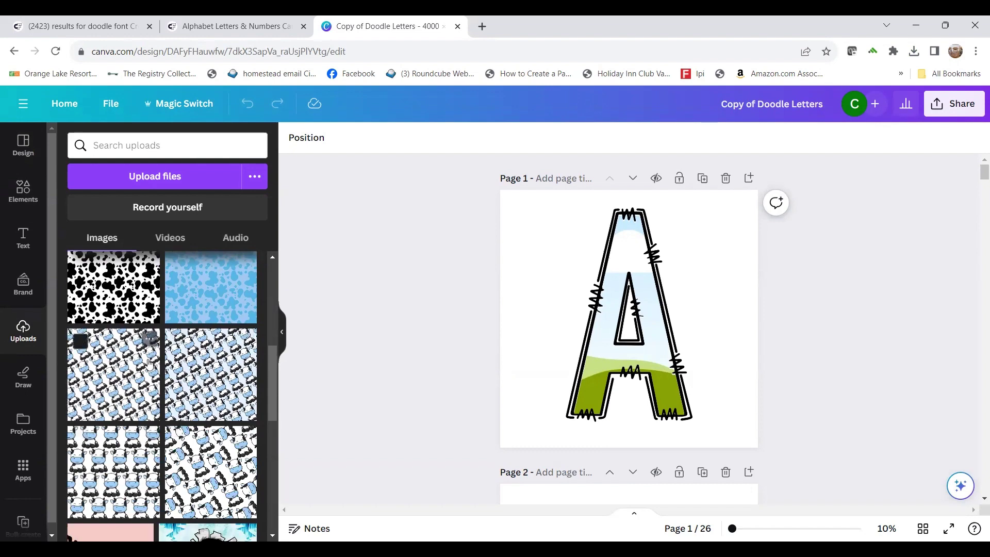
pyautogui.scroll(4, 176, 350)
pyautogui.scroll(2, 184, 338)
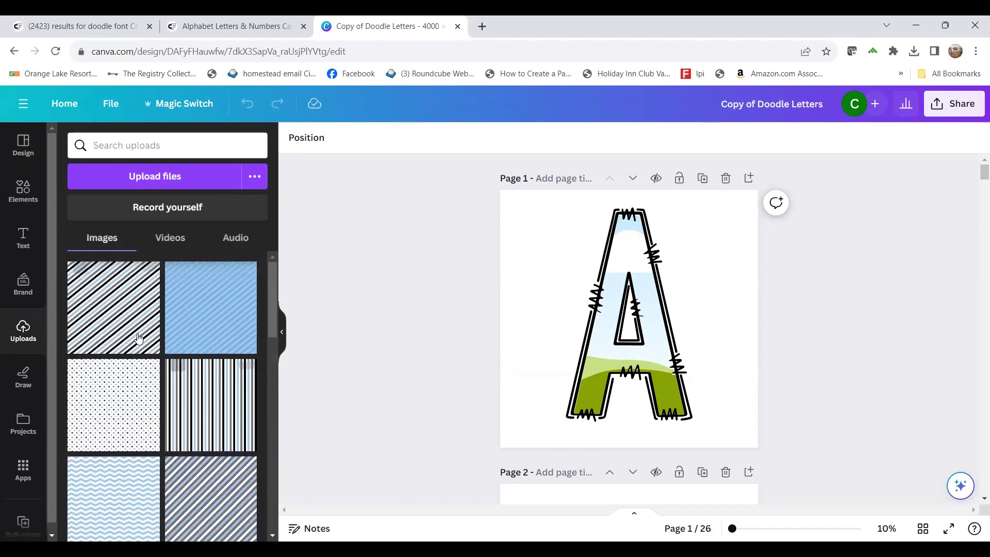
pyautogui.scroll(-5, 178, 361)
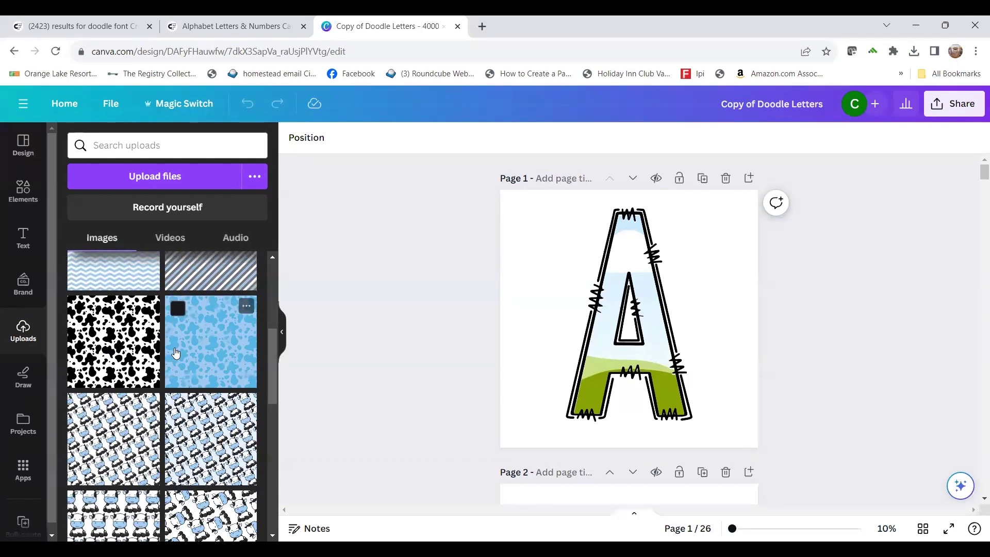
pyautogui.scroll(-3, 125, 336)
pyautogui.click(125, 336)
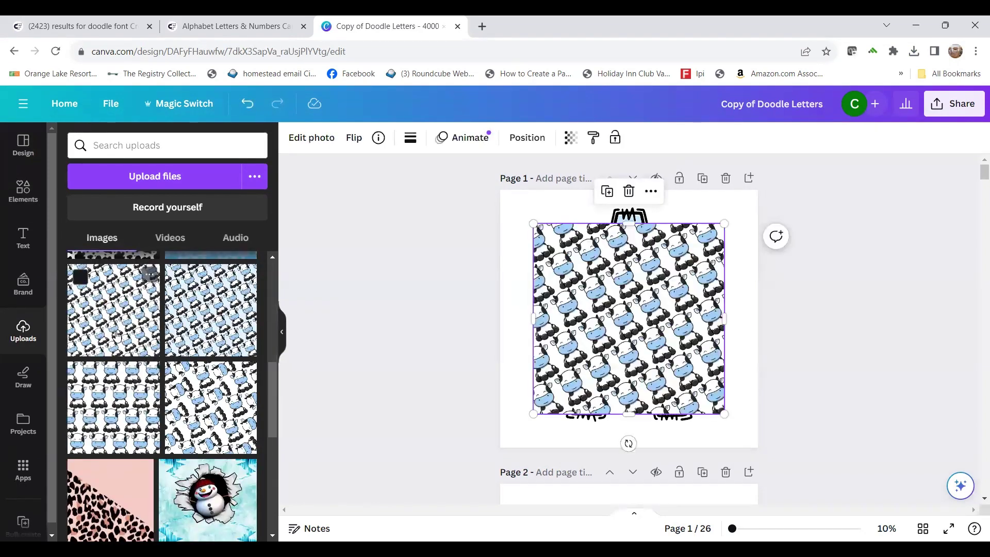
pyautogui.moveTo(593, 345); pyautogui.dragTo(612, 356)
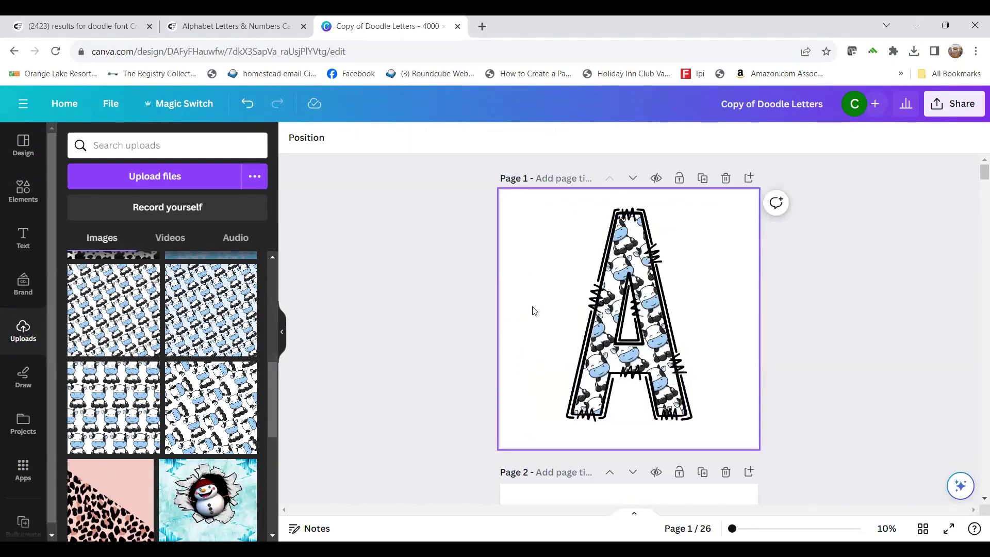
# Fill the letter B frame on page 2 with the uploaded polka-dot pattern.
pyautogui.scroll(-5, 531, 309)
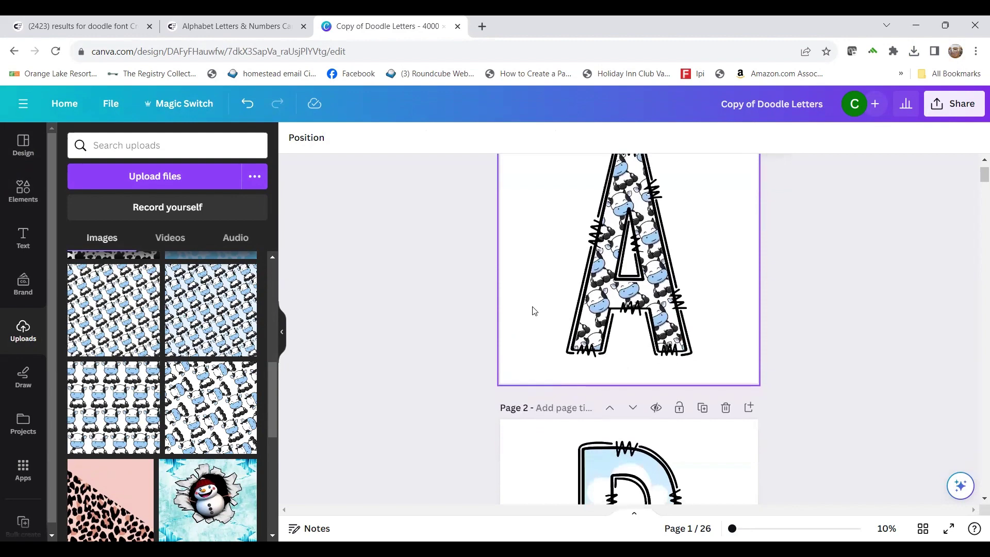
pyautogui.scroll(8, 173, 333)
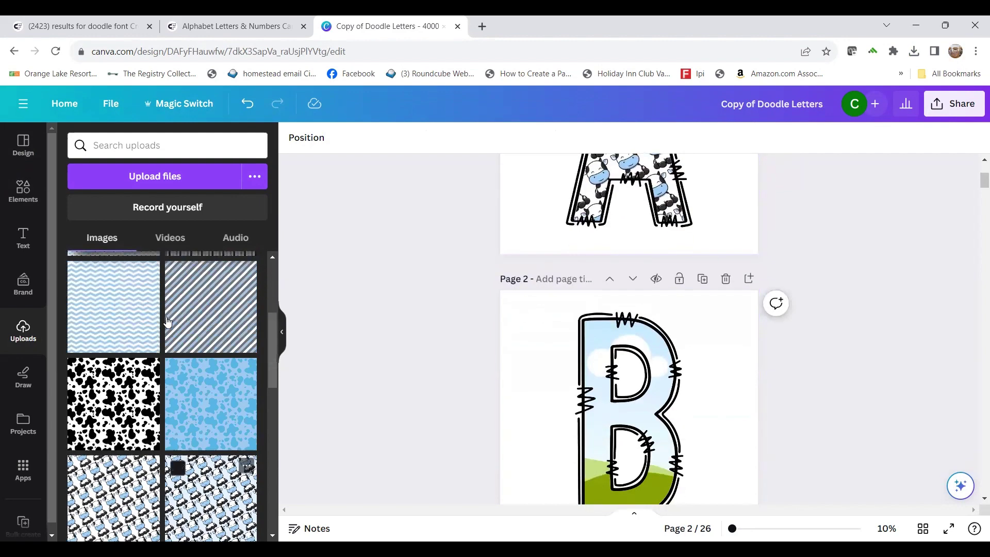
pyautogui.click(100, 320)
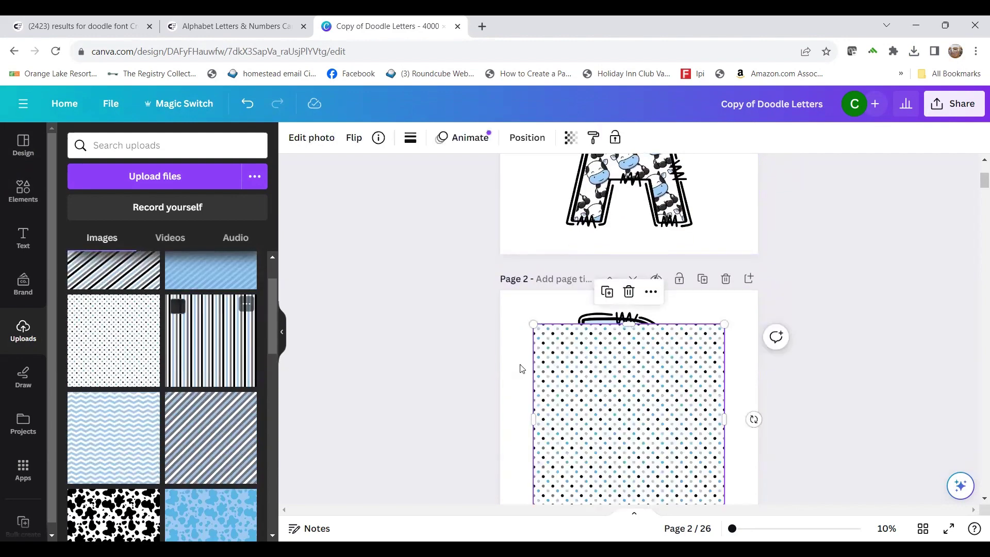
pyautogui.moveTo(621, 371); pyautogui.dragTo(606, 347)
pyautogui.scroll(-5, 606, 347)
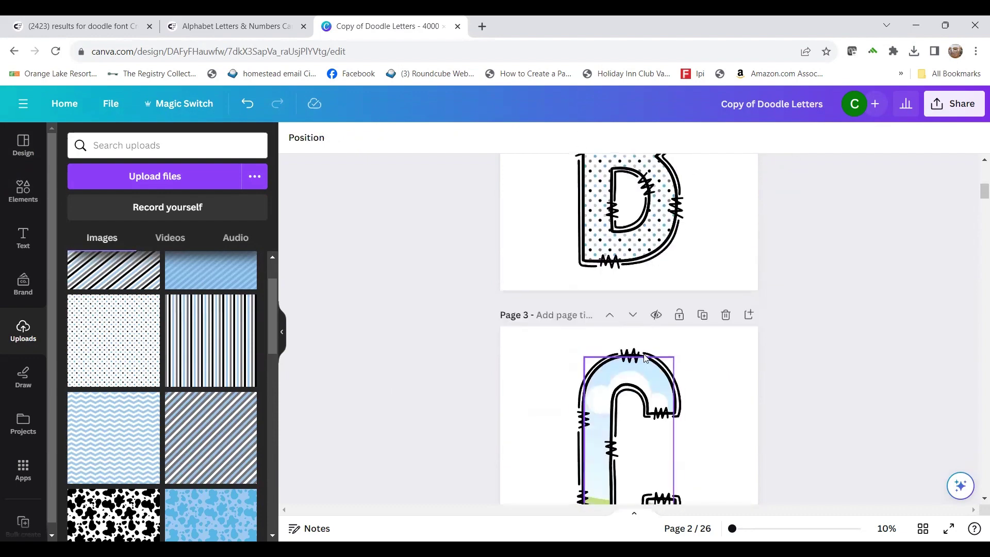
# Fill the letter C frame on page 3 with the uploaded blue, gray and black vertical stripe pattern.
pyautogui.scroll(-2, 213, 293)
pyautogui.click(213, 293)
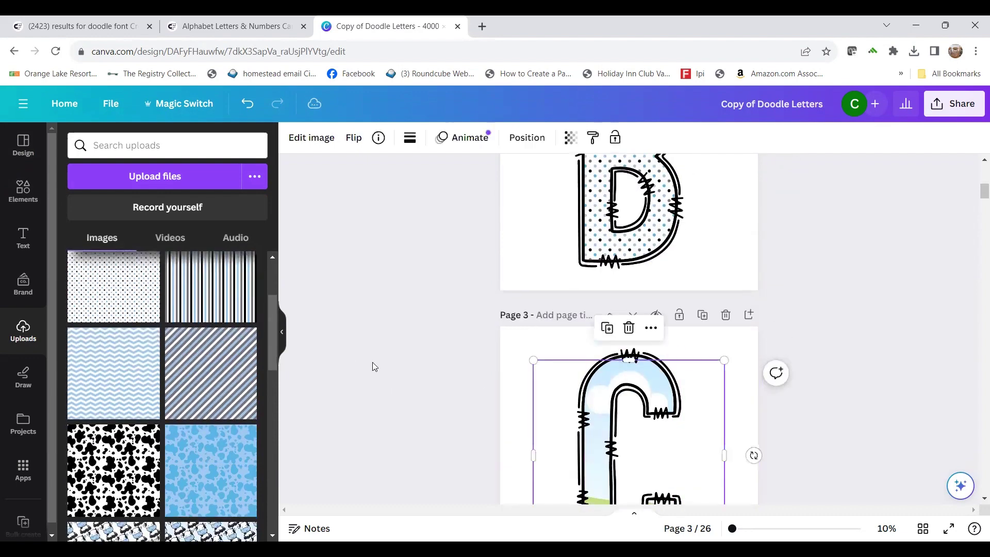
pyautogui.moveTo(552, 380); pyautogui.dragTo(616, 422)
pyautogui.moveTo(604, 421); pyautogui.dragTo(604, 421)
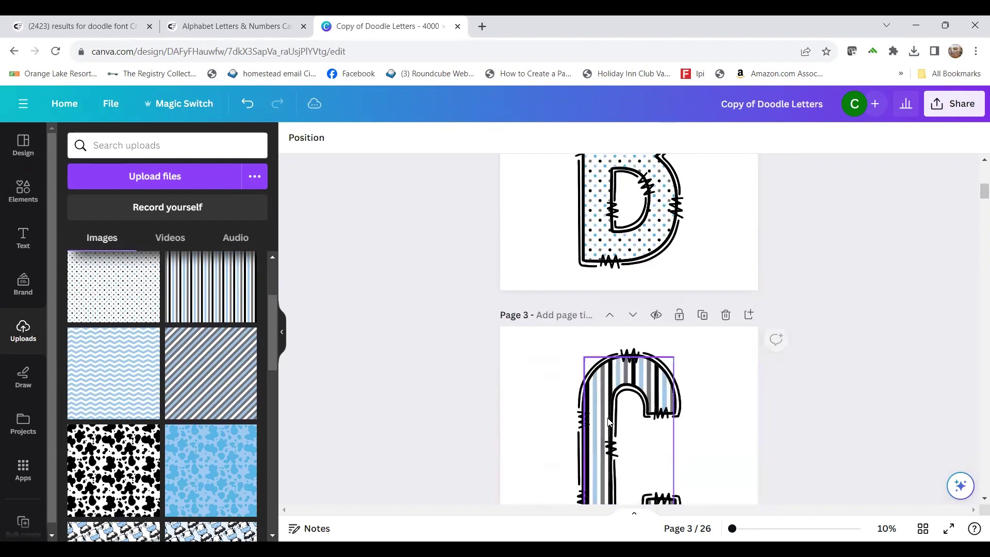
# Fill the letter D frame on page 4 with the uploaded black-and-white cow print pattern.
pyautogui.scroll(-6, 530, 364)
pyautogui.scroll(-1, 182, 392)
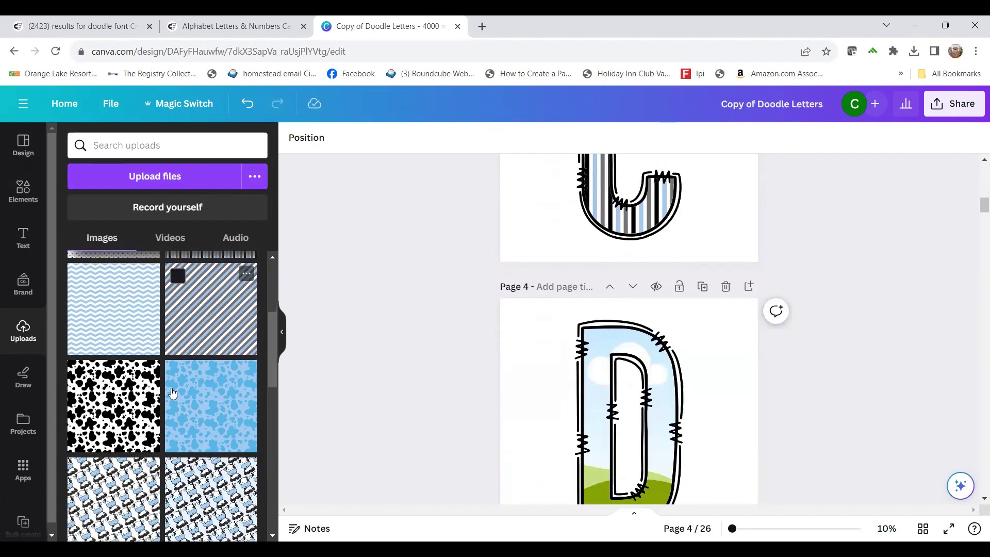
pyautogui.click(113, 397)
pyautogui.moveTo(537, 424); pyautogui.dragTo(572, 447)
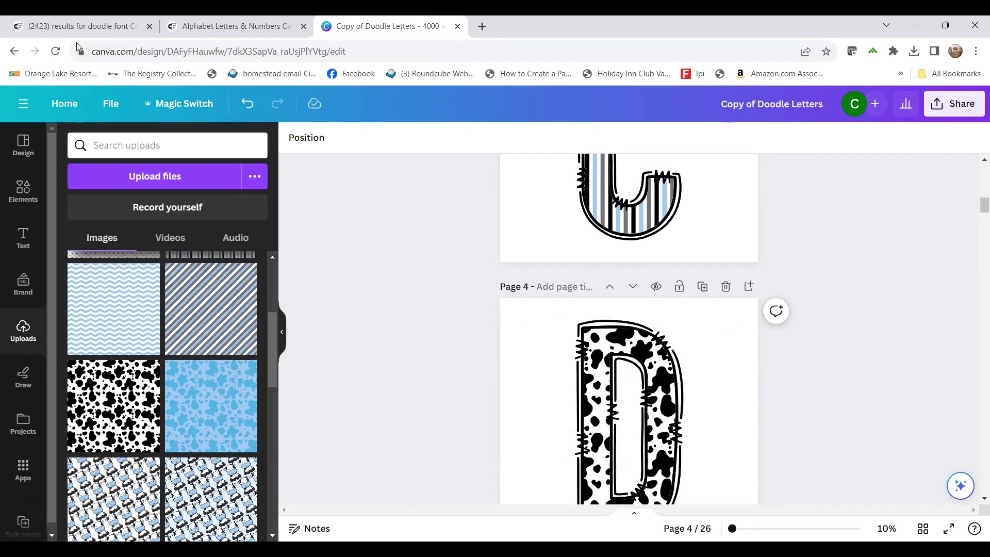
# Switch to Creative Fabrica, search for "cow background", and browse the results limited to graphics.
pyautogui.click(97, 26)
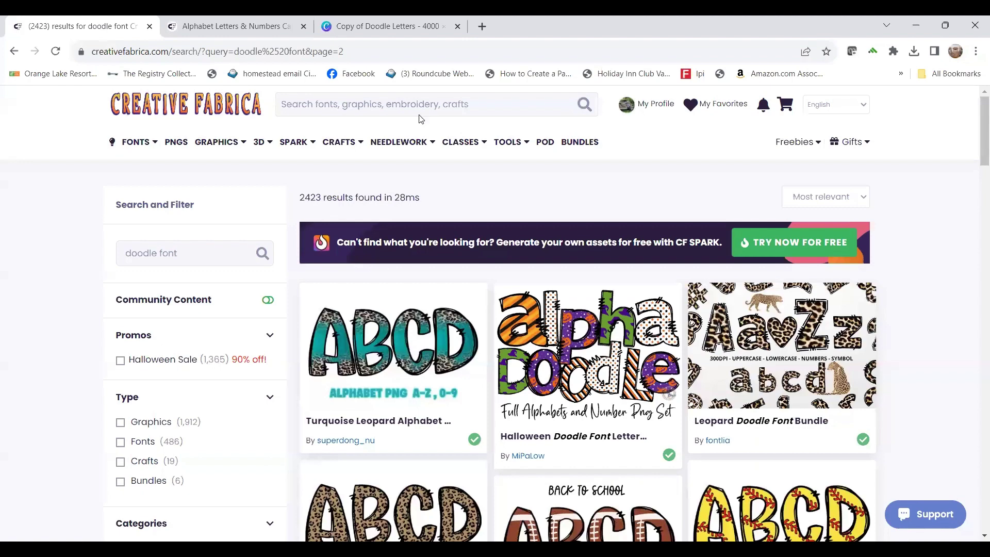
pyautogui.click(399, 108)
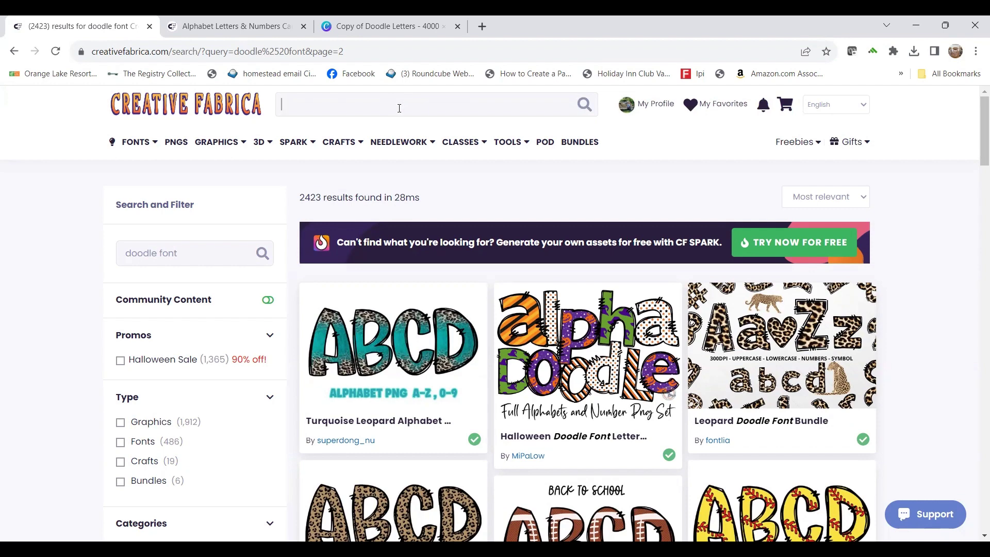
pyautogui.write('cow bac')
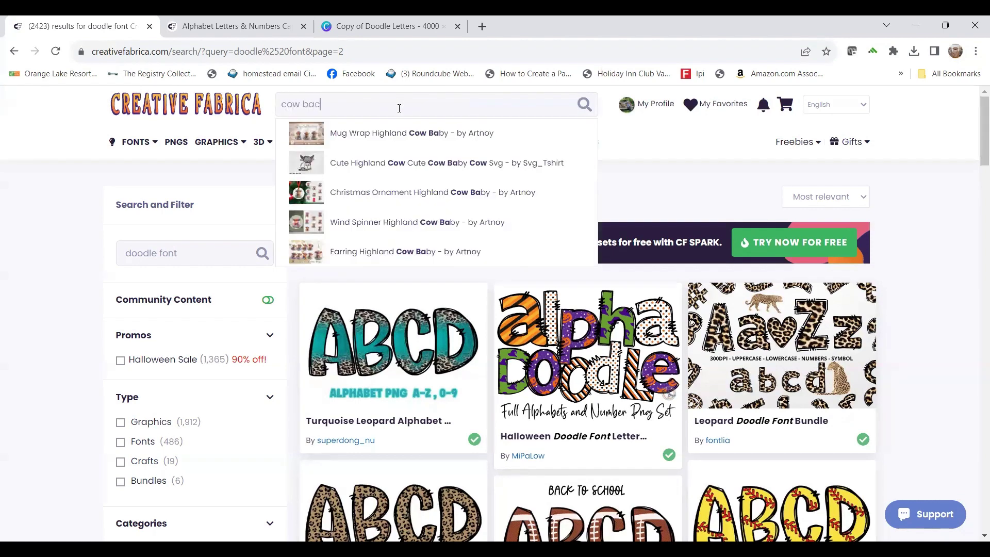
pyautogui.write('kground')
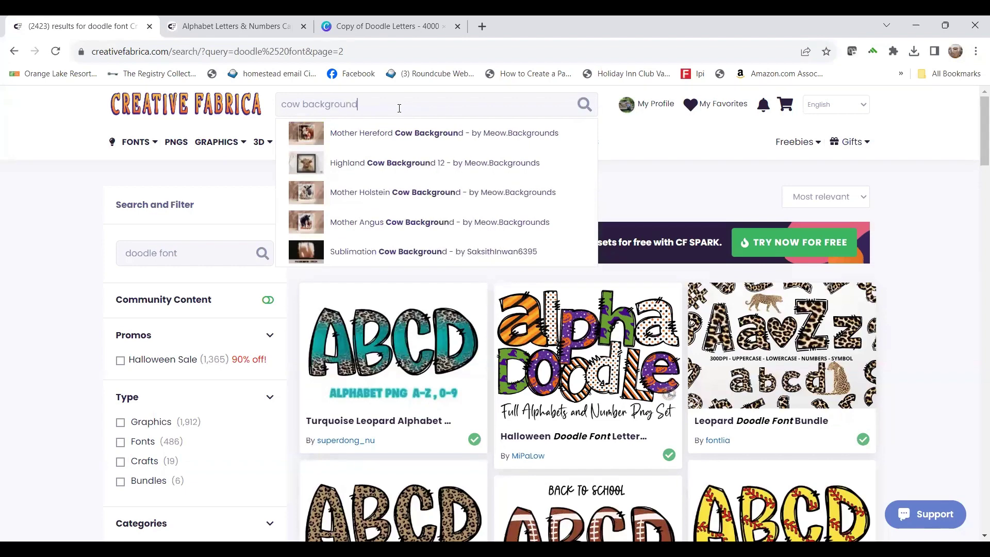
pyautogui.press('Return')
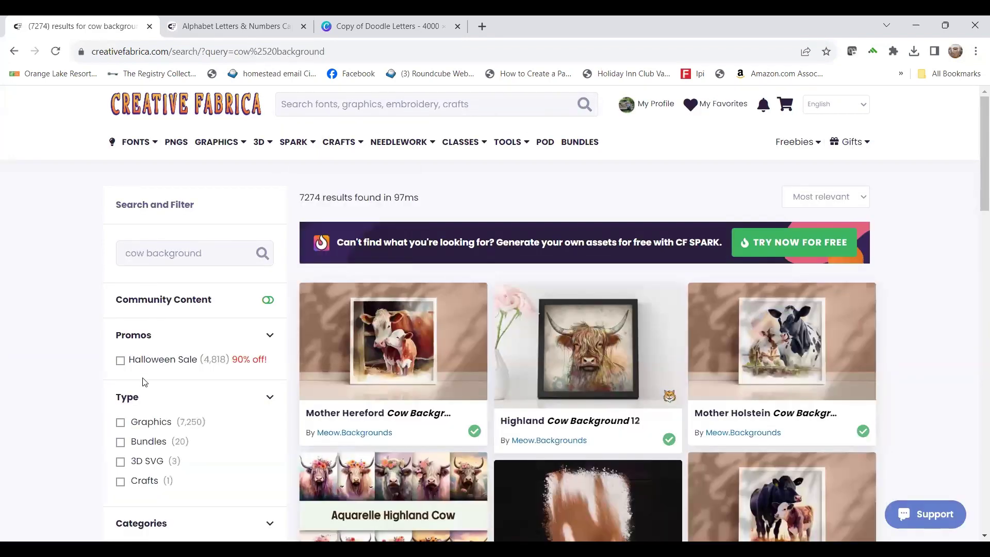
pyautogui.scroll(-12, 509, 311)
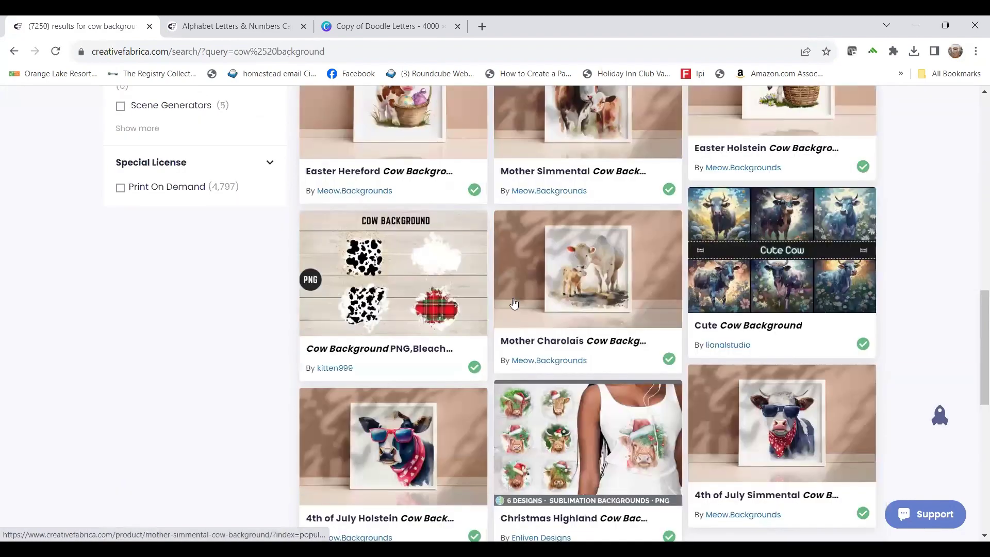
# Search Creative Fabrica for "baby paper" and view the Baby Paper Set product page.
pyautogui.scroll(15, 379, 174)
pyautogui.click(423, 104)
pyautogui.write('bo')
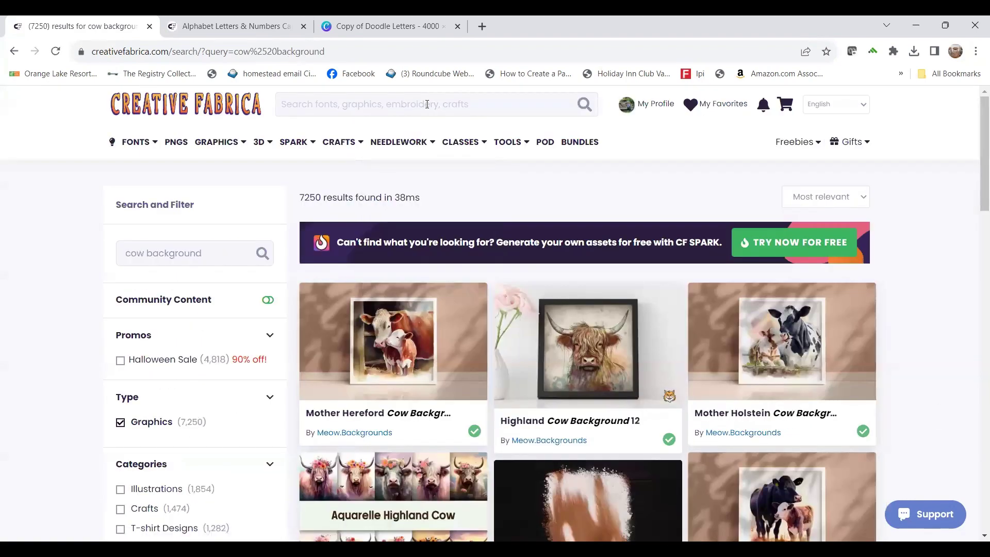
pyautogui.write('by paper')
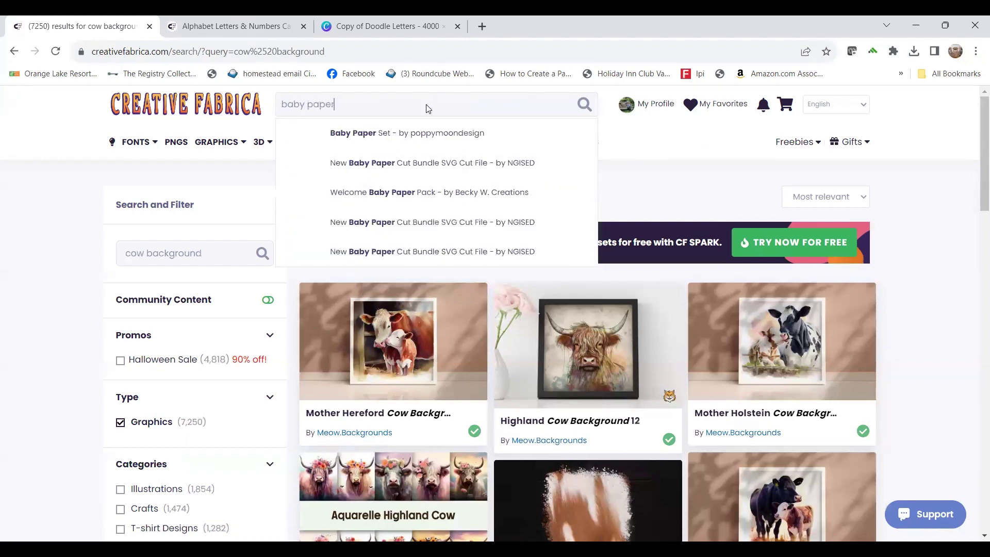
pyautogui.press('Return')
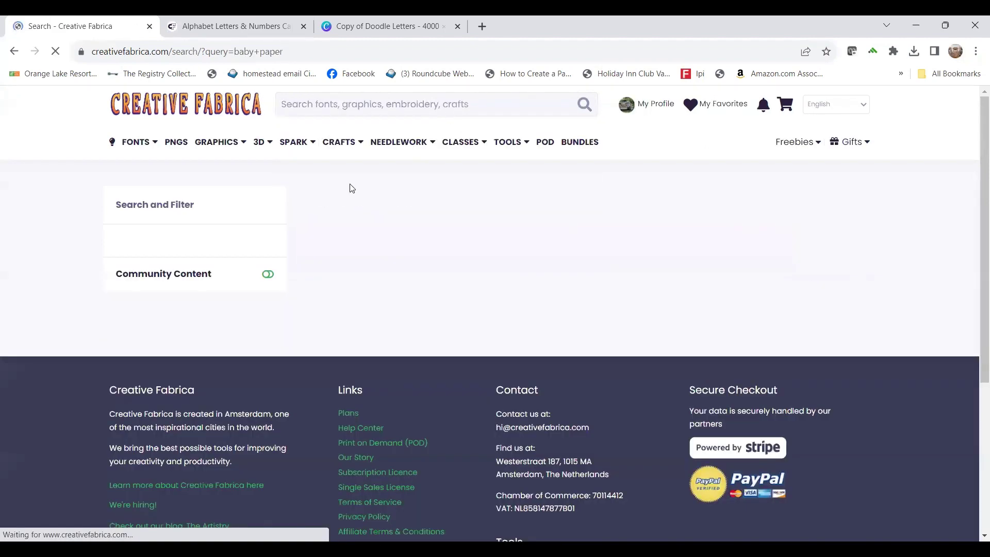
pyautogui.scroll(-2, 451, 272)
pyautogui.click(450, 272)
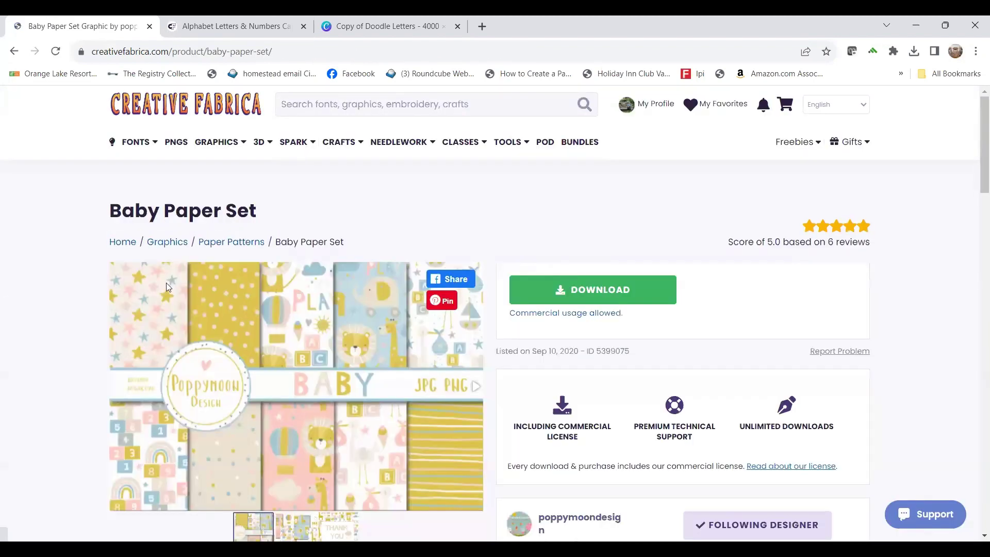
pyautogui.scroll(-2, 424, 279)
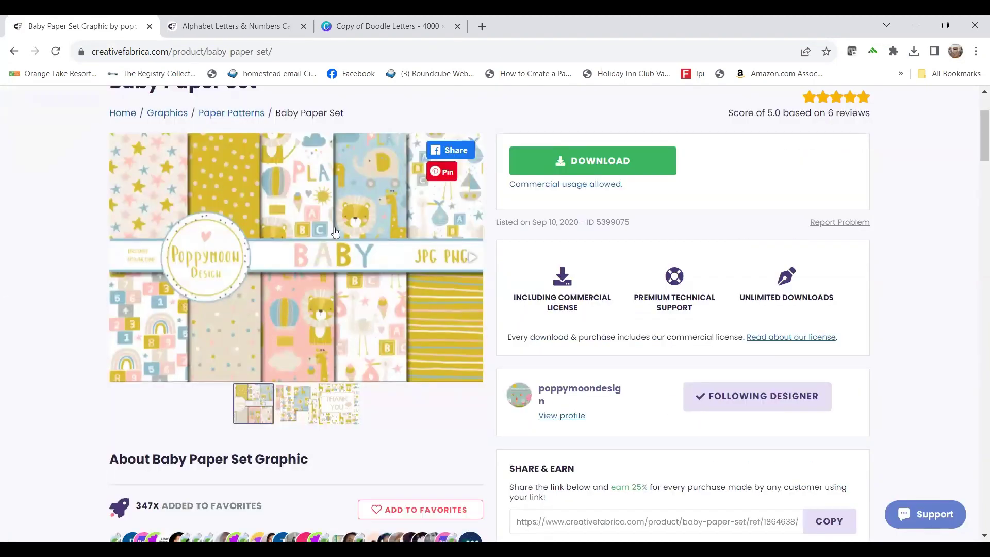
# Return to the Doodle Letters design in Canva, search the elements for "christmas background", and show only graphics.
pyautogui.click(262, 23)
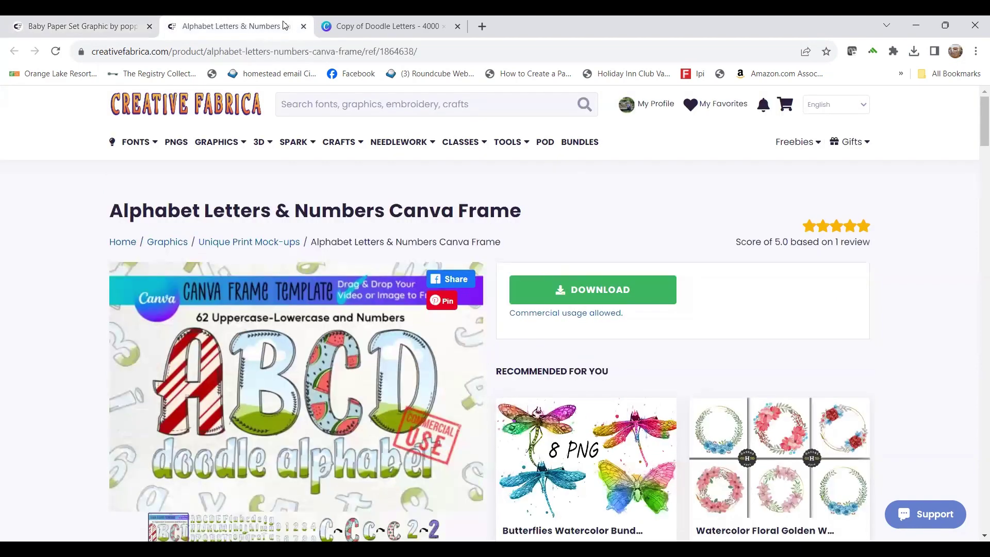
pyautogui.click(371, 30)
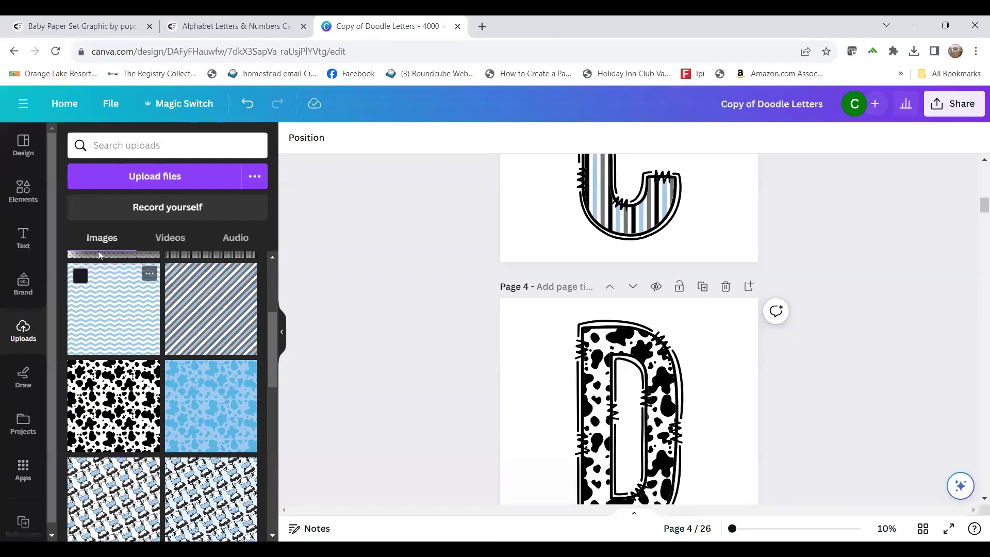
pyautogui.click(23, 191)
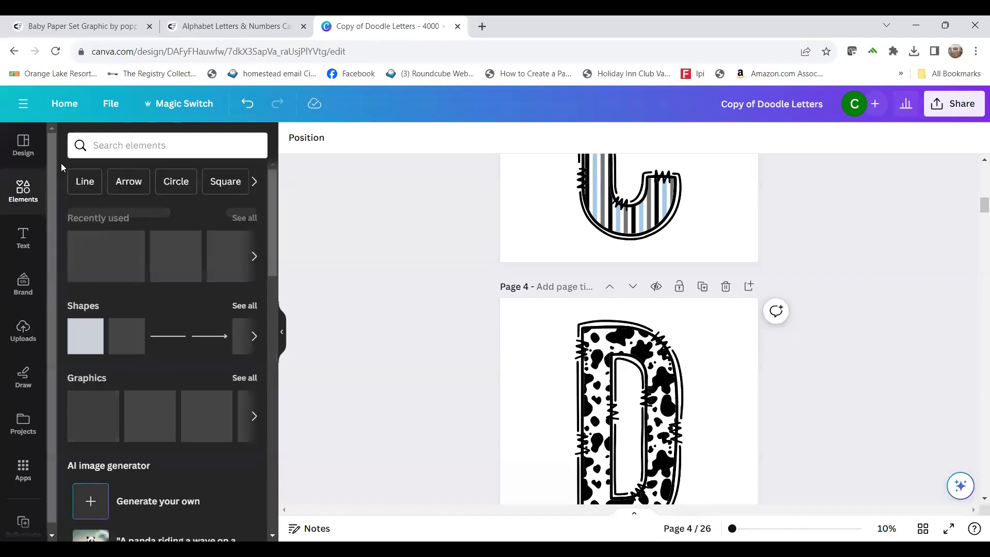
pyautogui.click(161, 147)
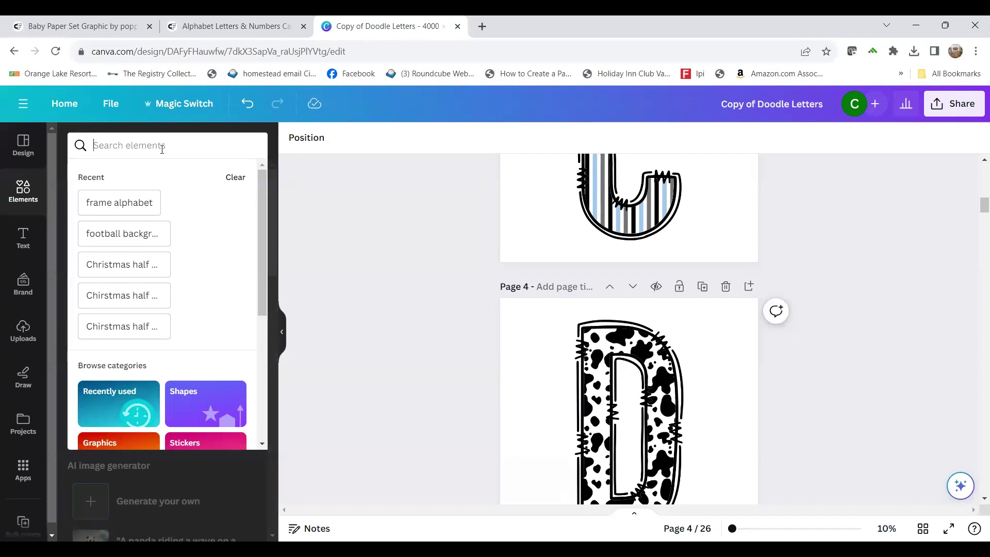
pyautogui.write('christma')
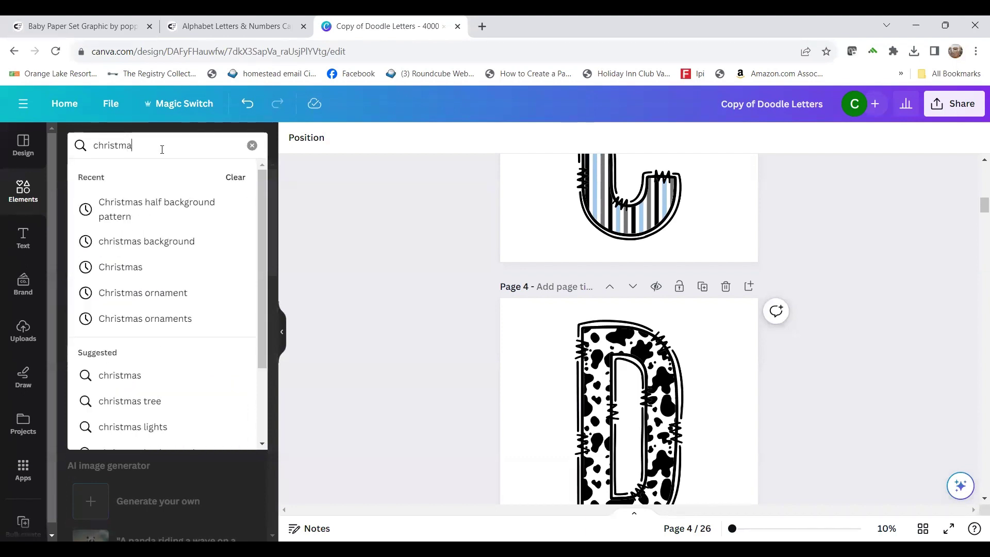
pyautogui.write('s ba')
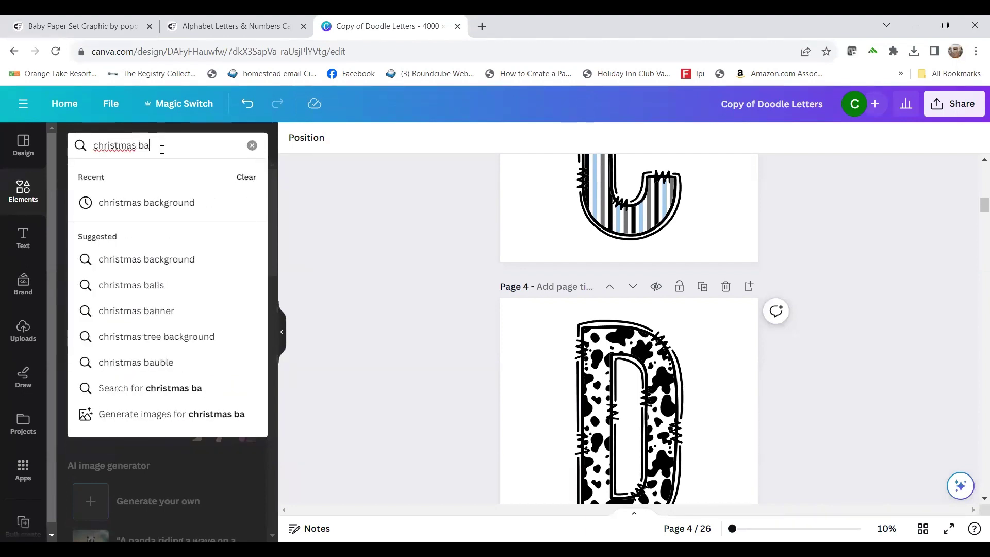
pyautogui.write('ckground')
pyautogui.press('Return')
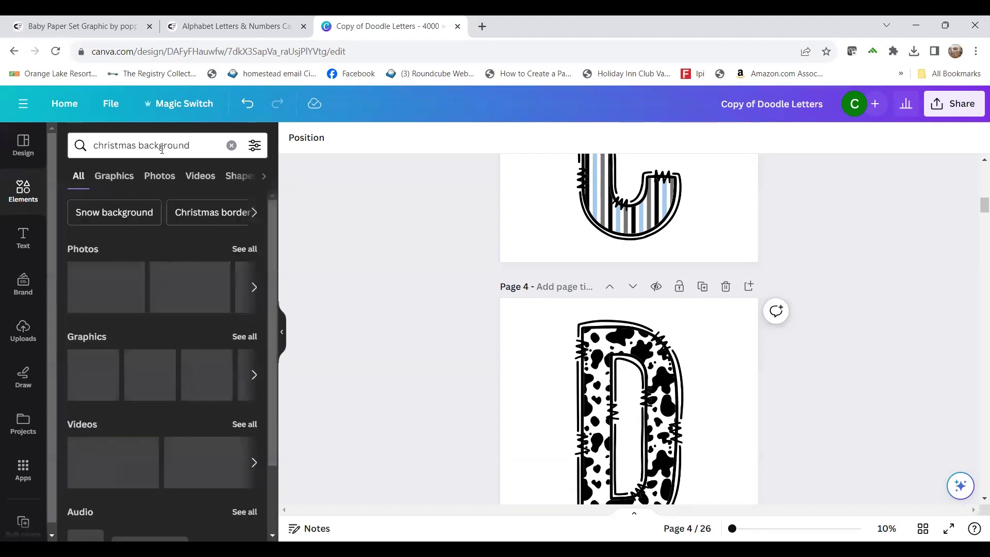
pyautogui.scroll(-2, 177, 276)
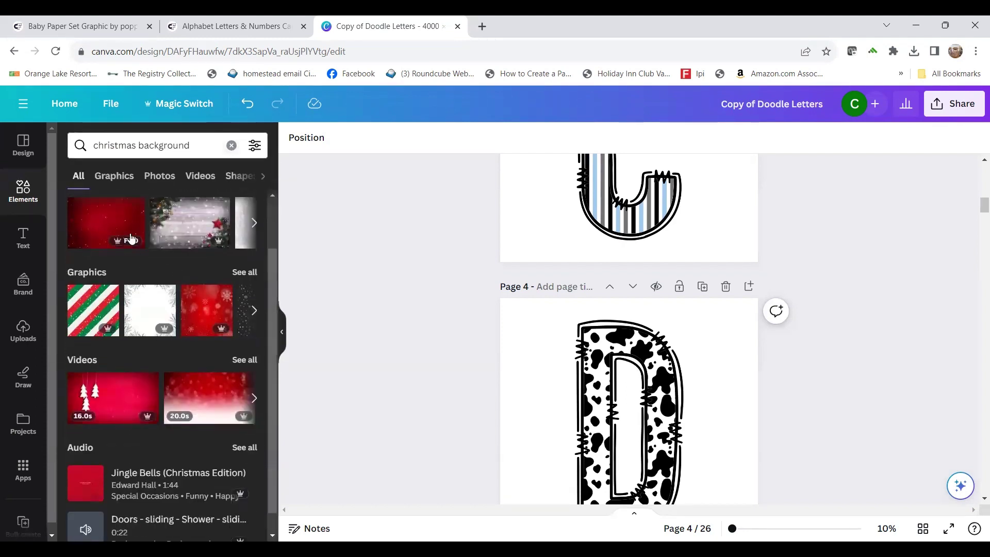
pyautogui.scroll(2, 129, 201)
pyautogui.click(111, 176)
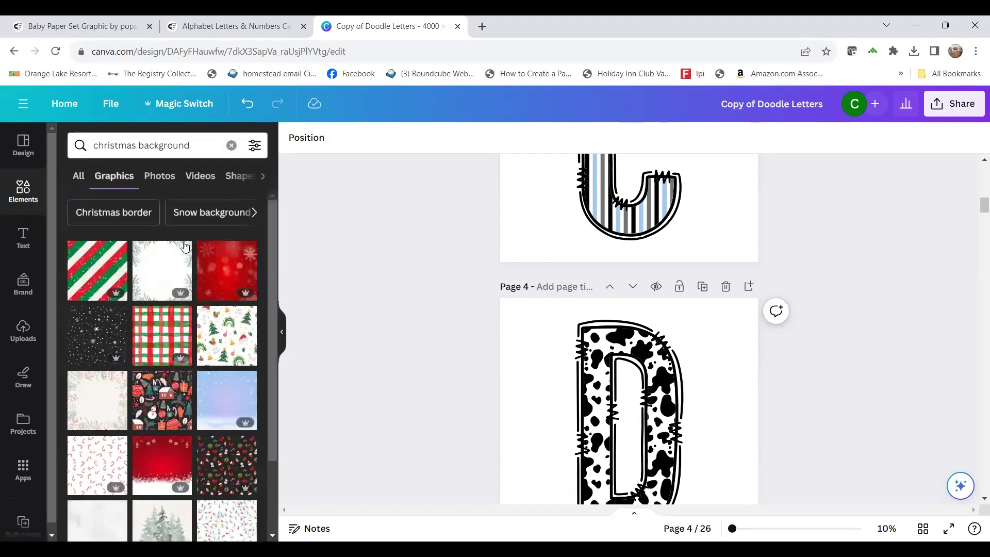
# Fill the letter E frame on page 5 with the red and green Christmas plaid graphic.
pyautogui.scroll(-2, 186, 246)
pyautogui.scroll(2, 184, 247)
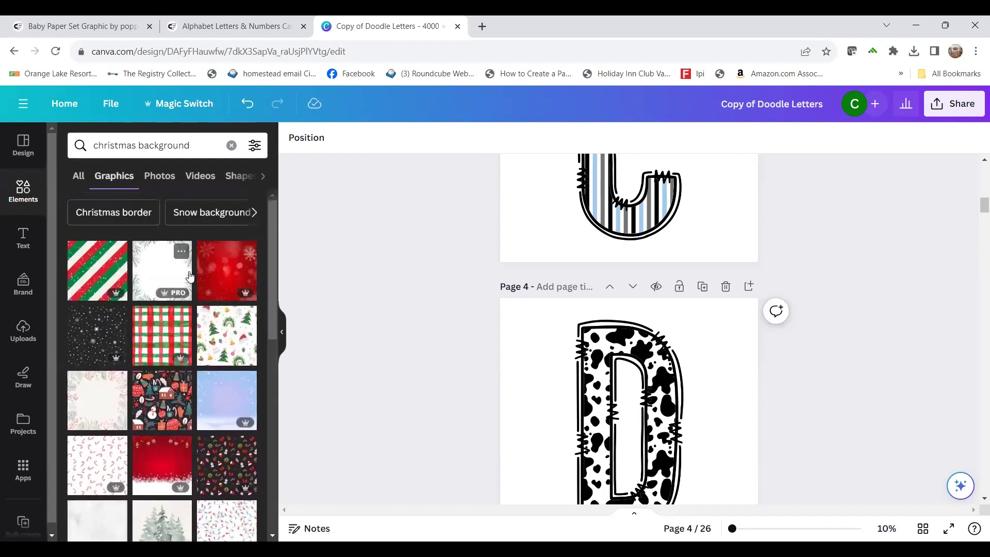
pyautogui.scroll(-1, 180, 283)
pyautogui.scroll(-10, 548, 336)
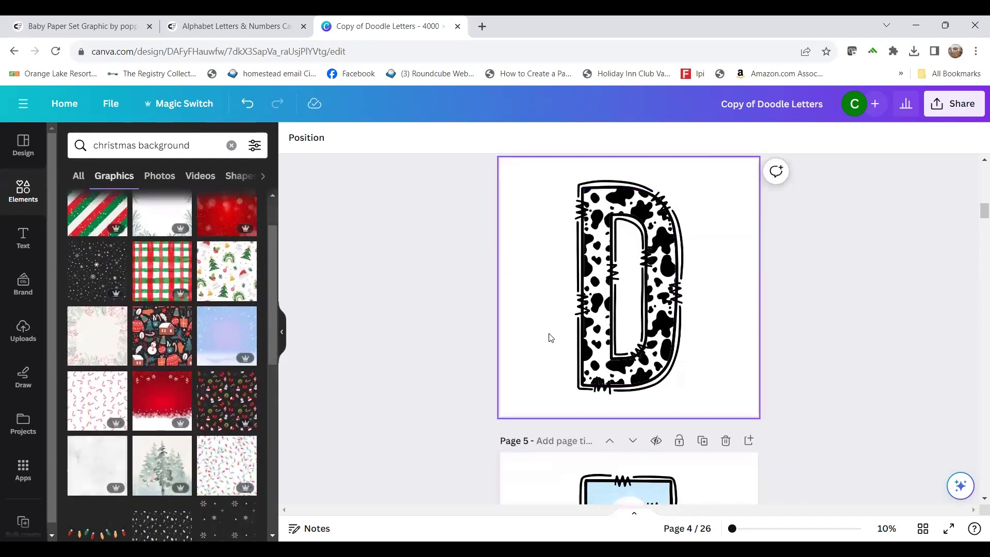
pyautogui.scroll(5, 571, 317)
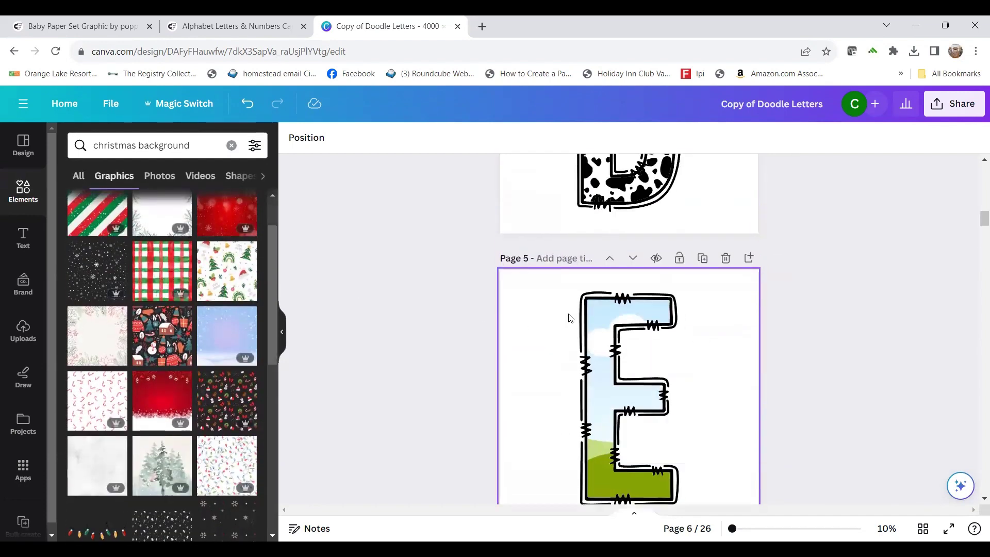
pyautogui.click(160, 289)
pyautogui.moveTo(555, 382); pyautogui.dragTo(587, 392)
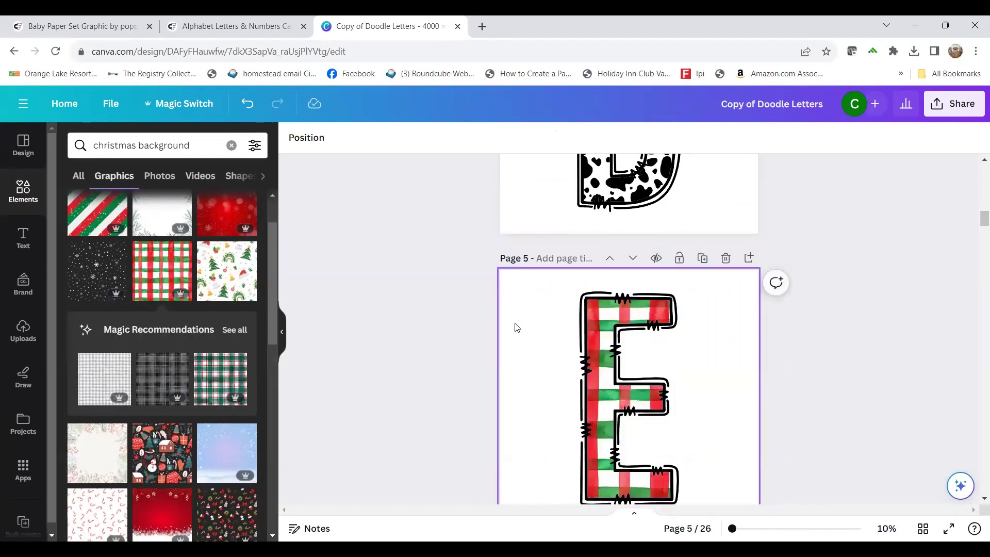
# Fill the letter F frame on page 6 with the Christmas pattern of houses, sweaters, mittens and presents.
pyautogui.scroll(-4, 514, 327)
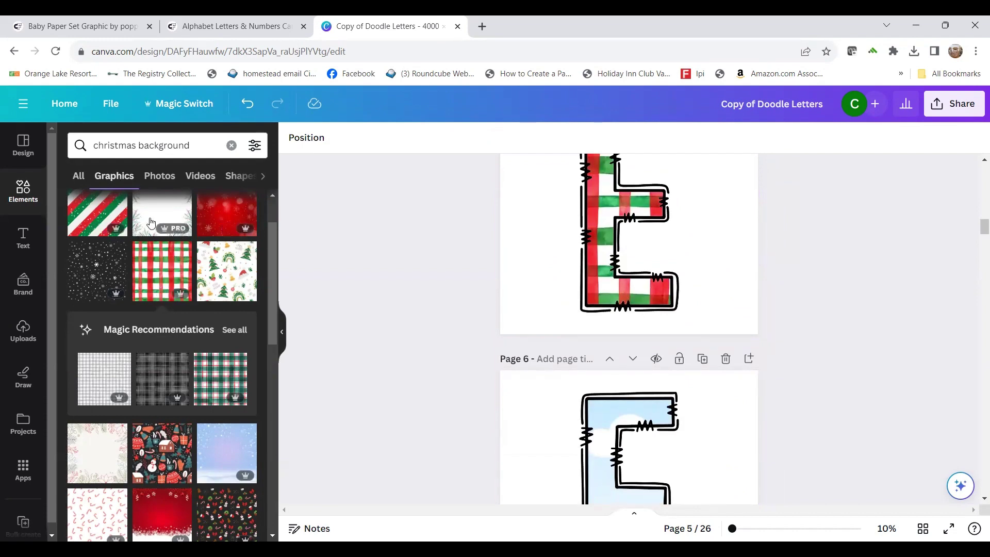
pyautogui.scroll(-3, 477, 353)
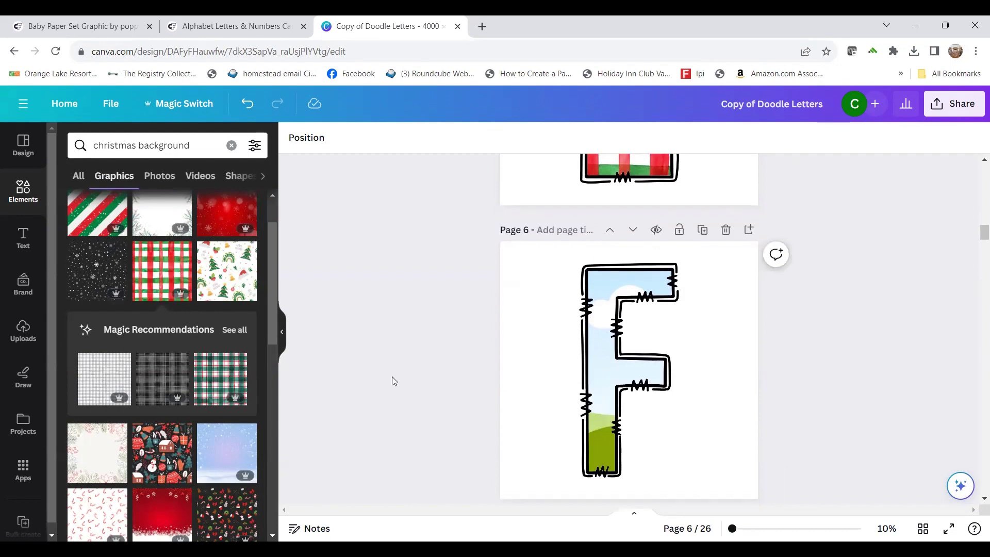
pyautogui.click(163, 447)
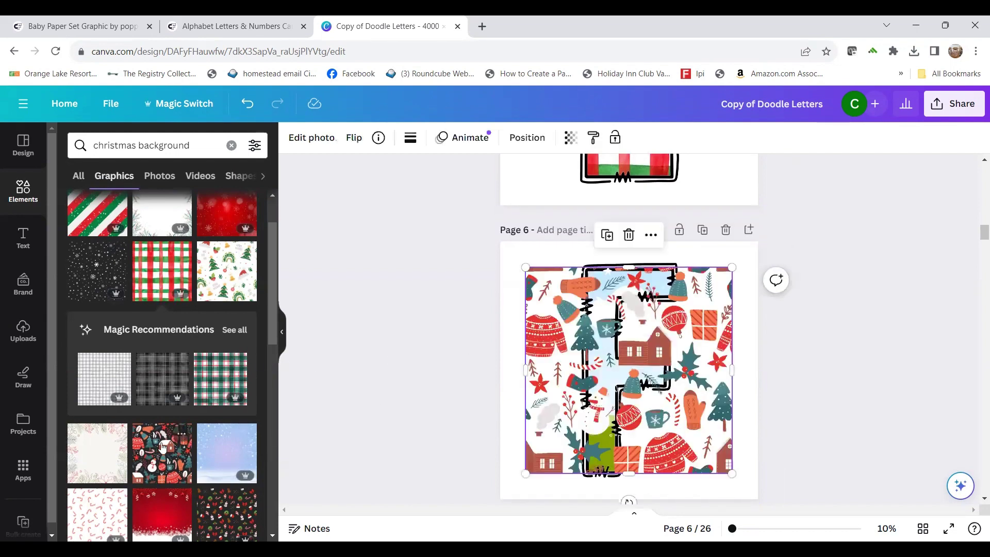
pyautogui.moveTo(654, 399)
pyautogui.mouseDown()
pyautogui.moveTo(638, 395)
pyautogui.moveTo(669, 399)
pyautogui.mouseUp()
# Try to fill the letter G frame on page 7 with two red, green and white diagonal stripe graphics.
pyautogui.scroll(-5, 698, 380)
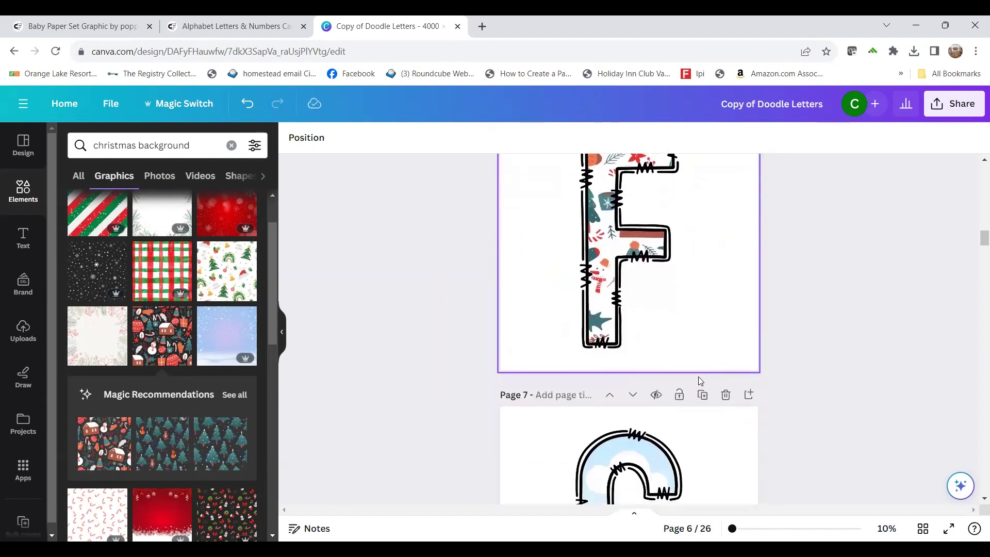
pyautogui.scroll(-2, 161, 485)
pyautogui.scroll(4, 154, 458)
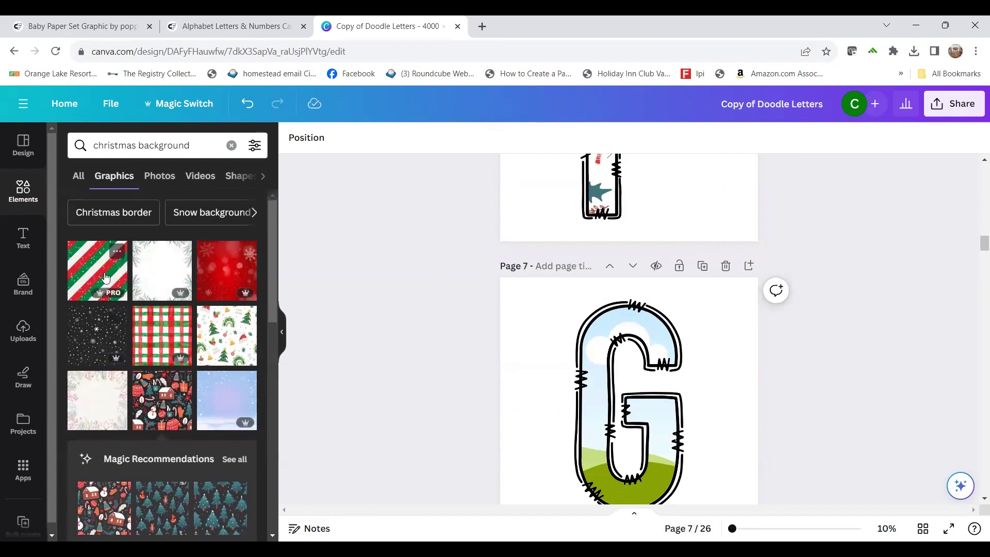
pyautogui.moveTo(96, 269)
pyautogui.mouseDown()
pyautogui.moveTo(628, 472)
pyautogui.moveTo(705, 405)
pyautogui.moveTo(606, 401)
pyautogui.mouseUp()
pyautogui.press('Delete')
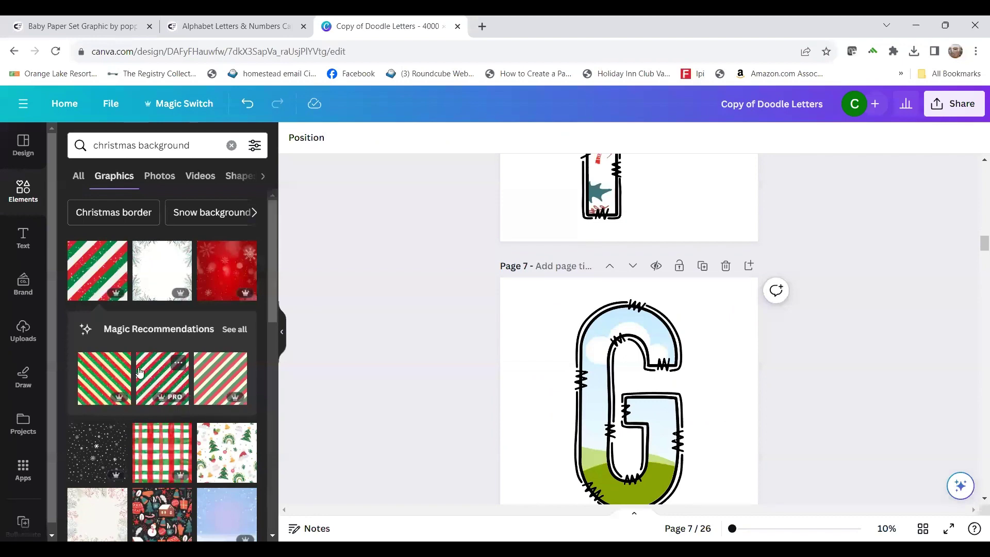
pyautogui.moveTo(141, 372); pyautogui.dragTo(620, 408)
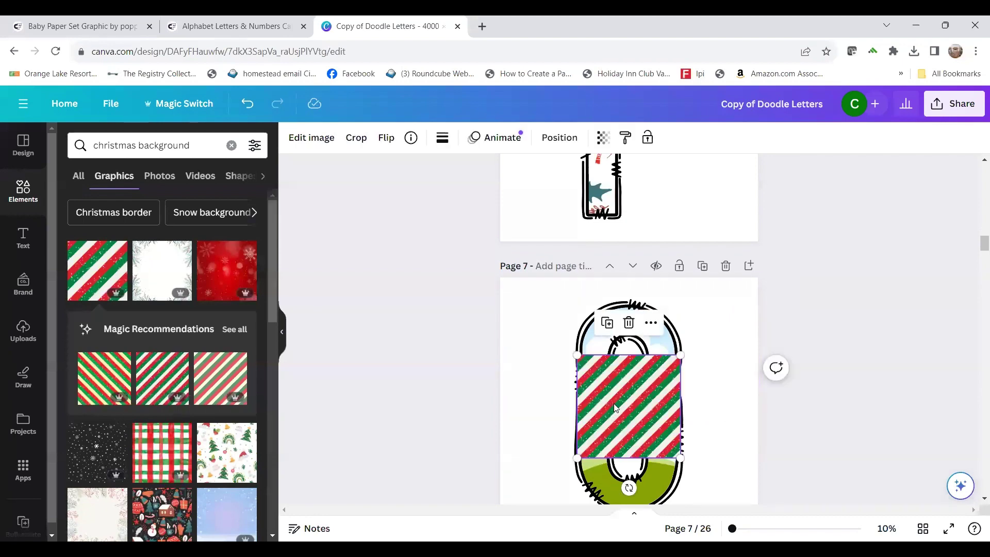
pyautogui.press('Delete')
# Fill the letter G frame on page 7 with the red Christmas snowflake background graphic.
pyautogui.scroll(-5, 196, 346)
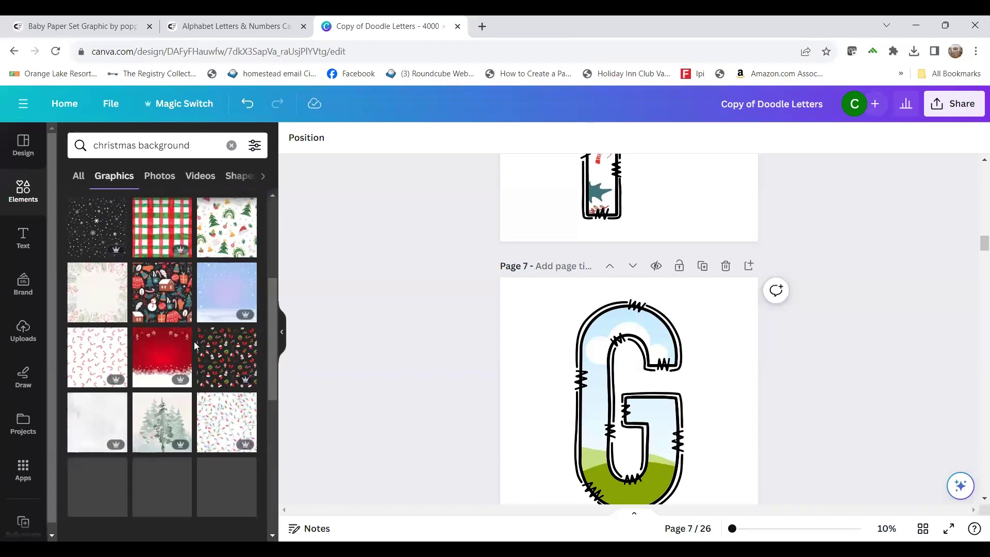
pyautogui.scroll(-2, 196, 345)
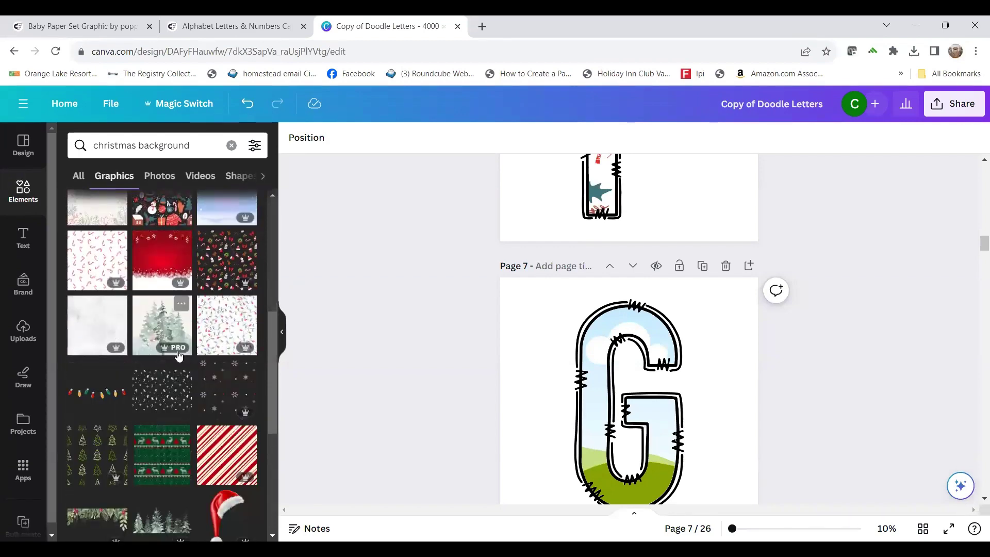
pyautogui.scroll(6, 188, 397)
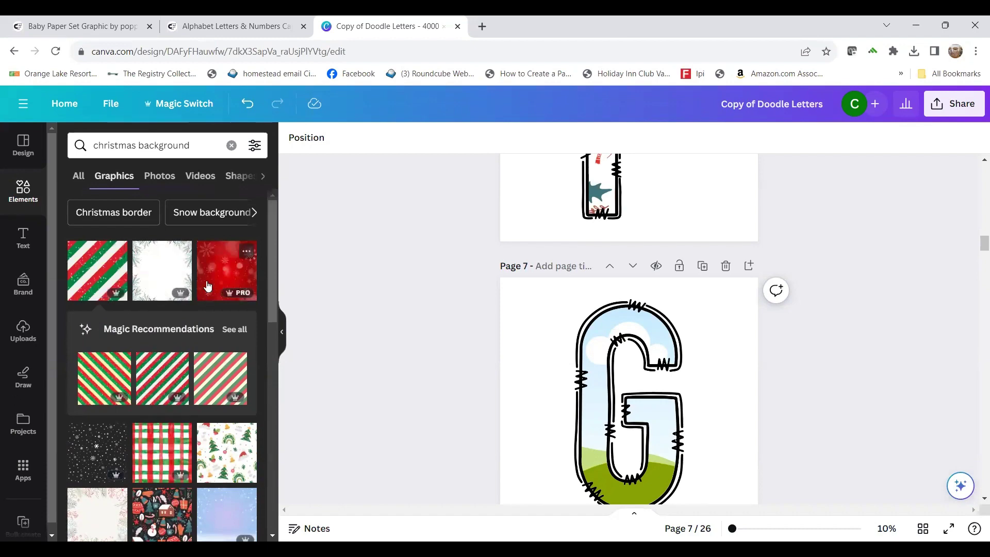
pyautogui.click(207, 285)
pyautogui.moveTo(568, 401); pyautogui.dragTo(653, 388)
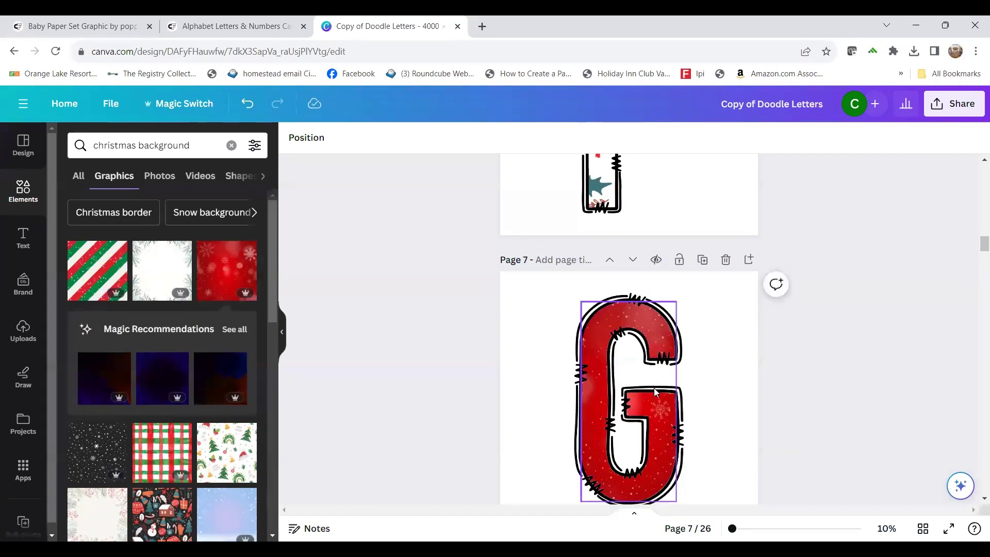
# Go to the letter H on page 8 and search the graphics for "football background".
pyautogui.scroll(-6, 654, 387)
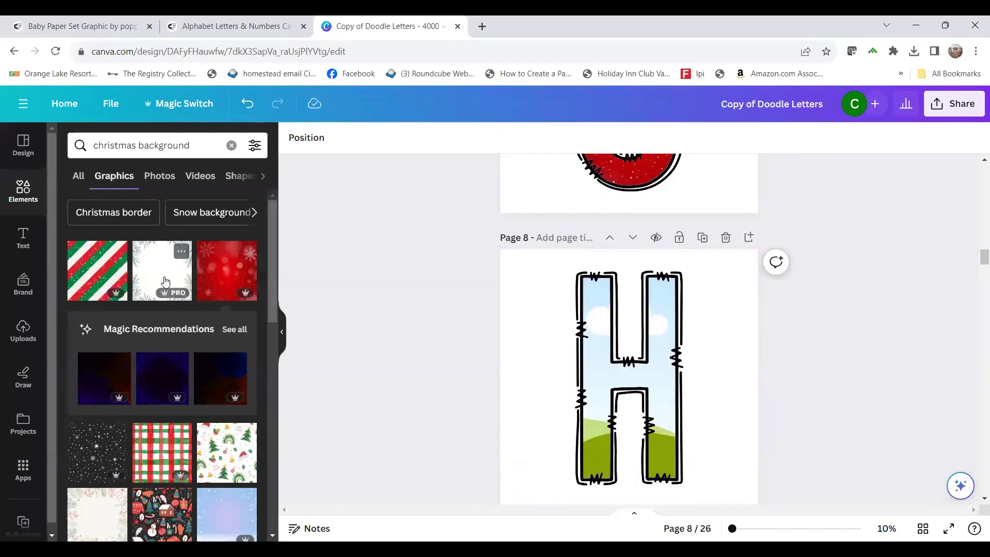
pyautogui.scroll(-5, 221, 297)
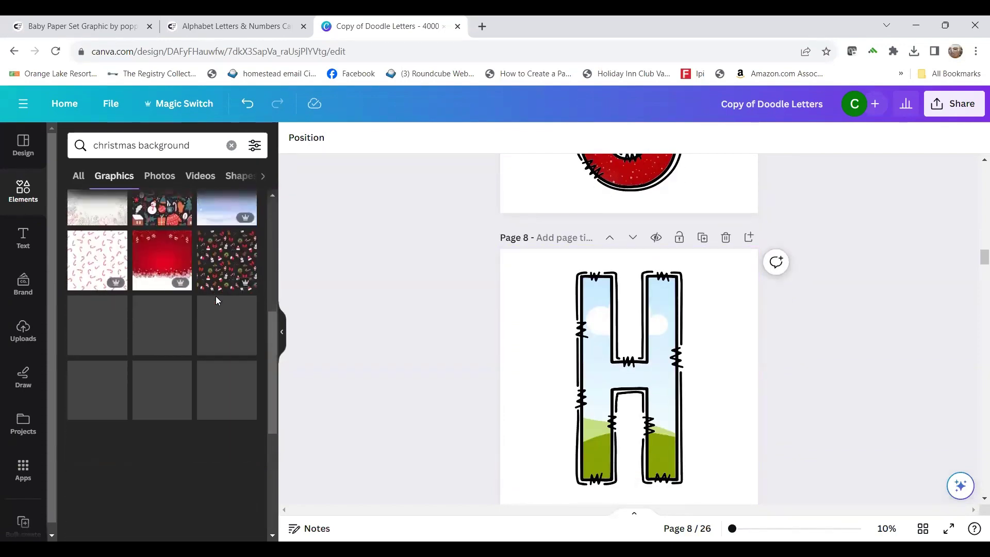
pyautogui.scroll(6, 222, 296)
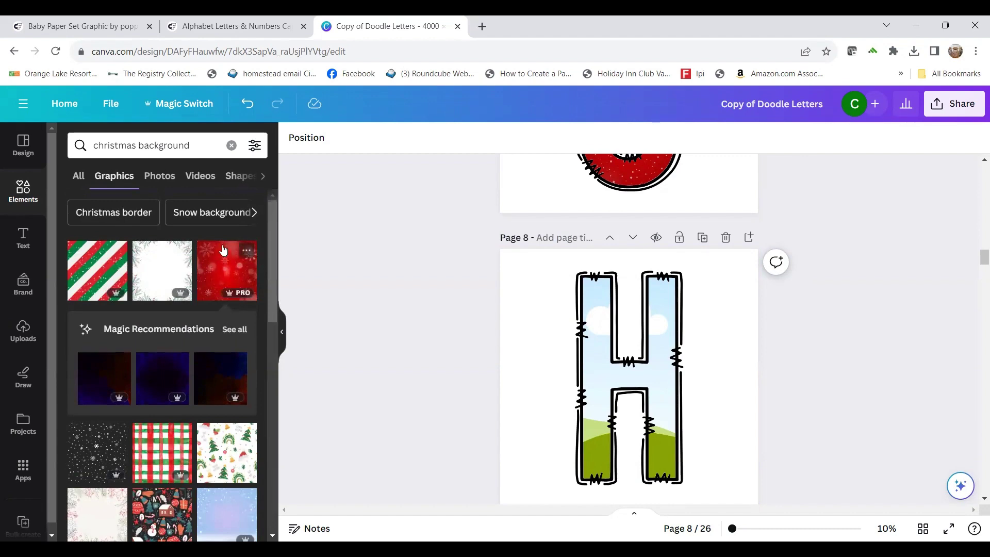
pyautogui.moveTo(253, 263)
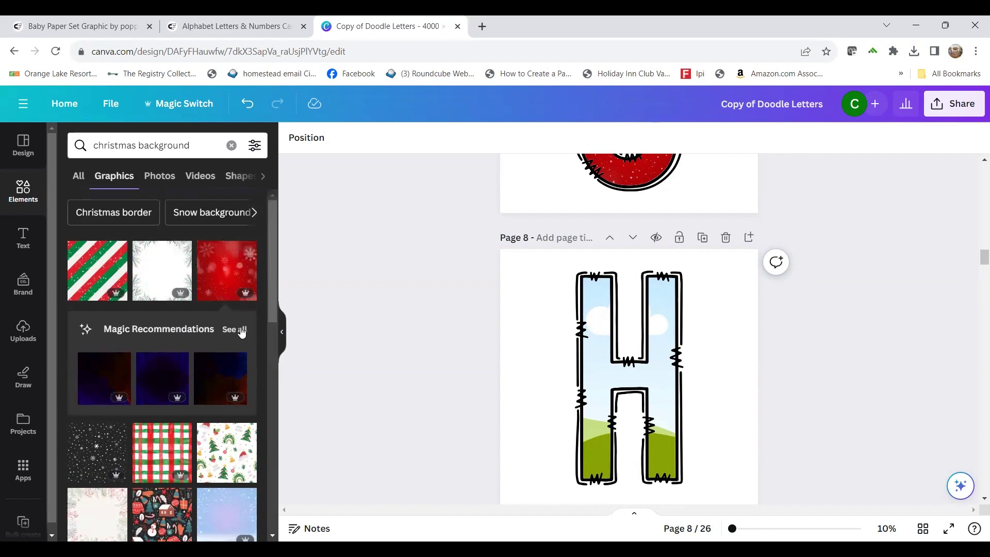
pyautogui.scroll(-8, 239, 331)
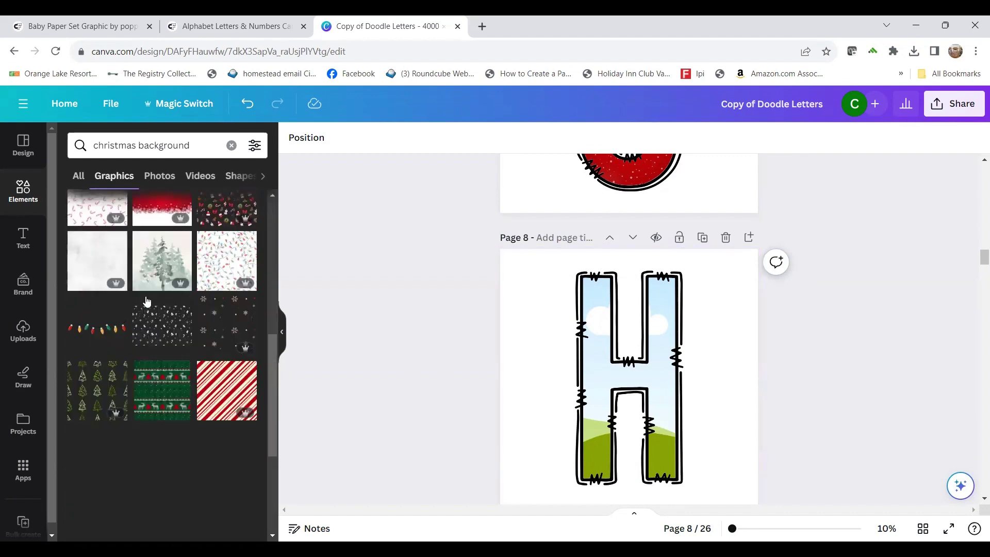
pyautogui.moveTo(191, 145); pyautogui.dragTo(23, 119)
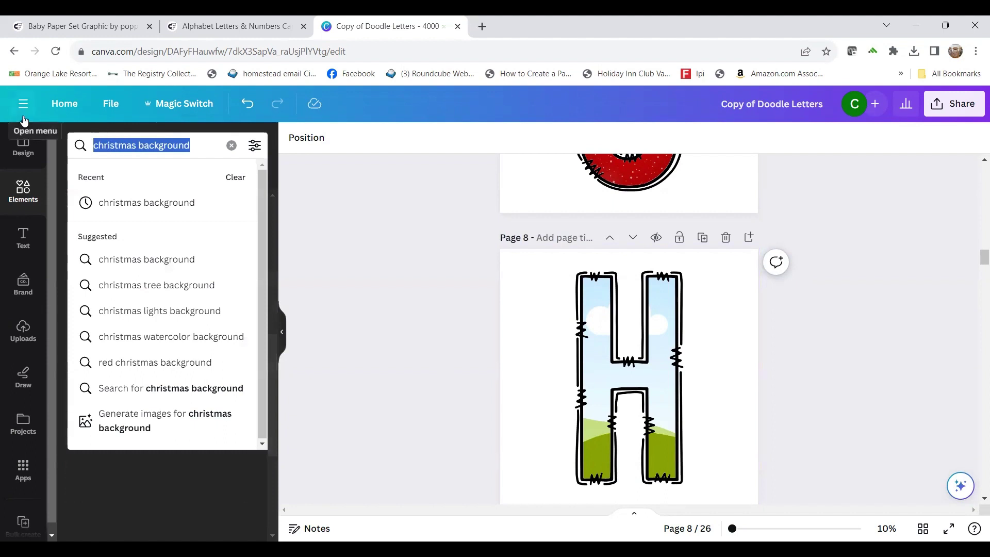
pyautogui.write('foot')
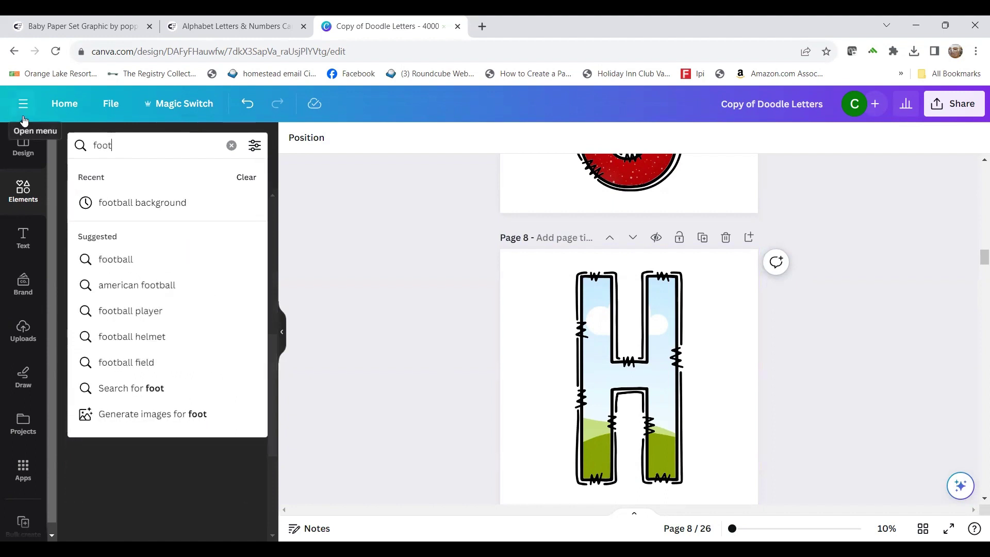
pyautogui.write('ball ba')
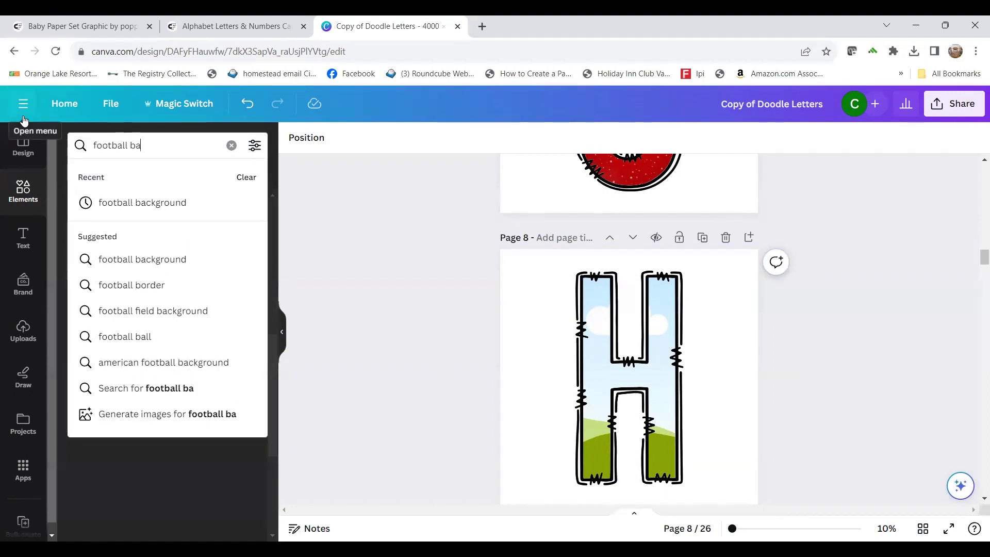
pyautogui.write('c')
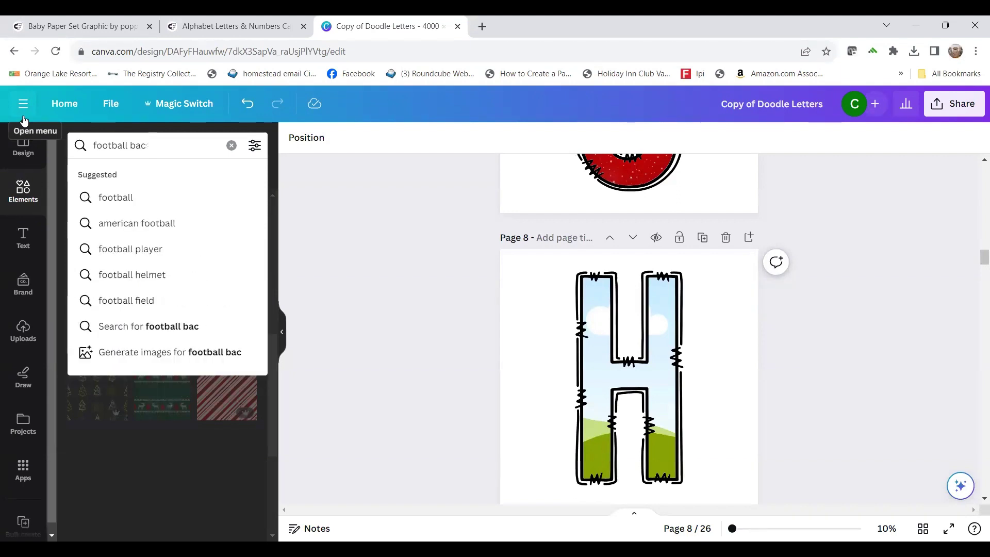
pyautogui.write('kground')
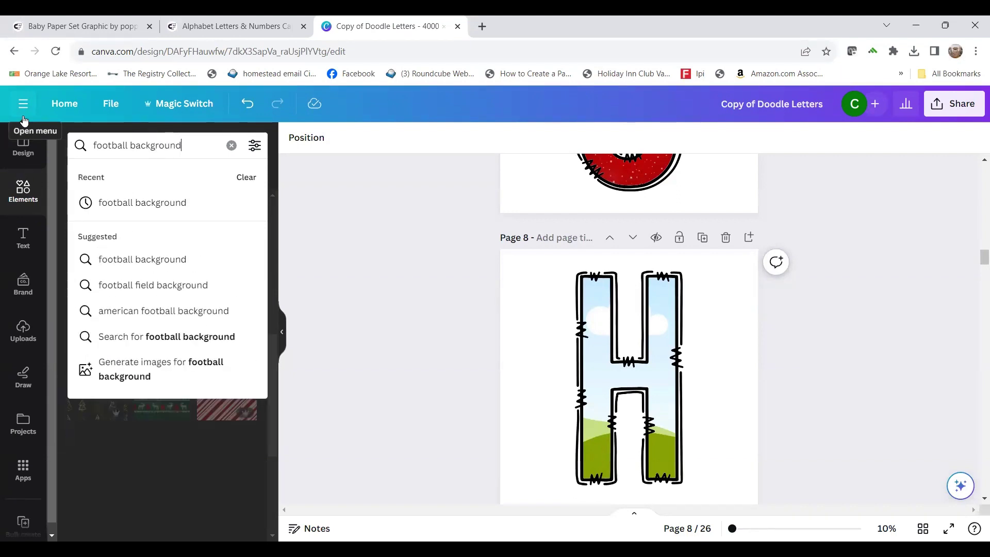
pyautogui.press('Return')
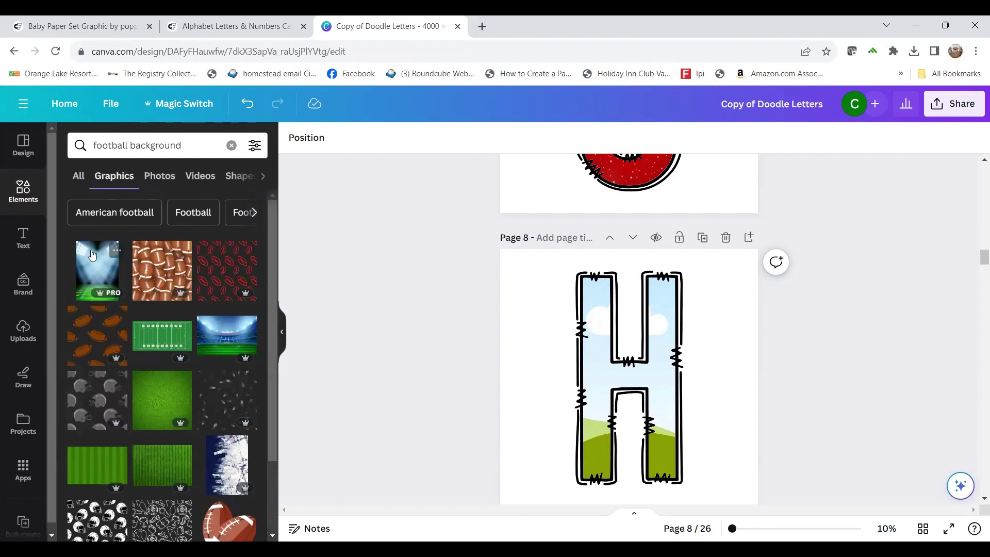
# Fill the letter H frame on page 8 with the floodlit football stadium graphic.
pyautogui.click(87, 283)
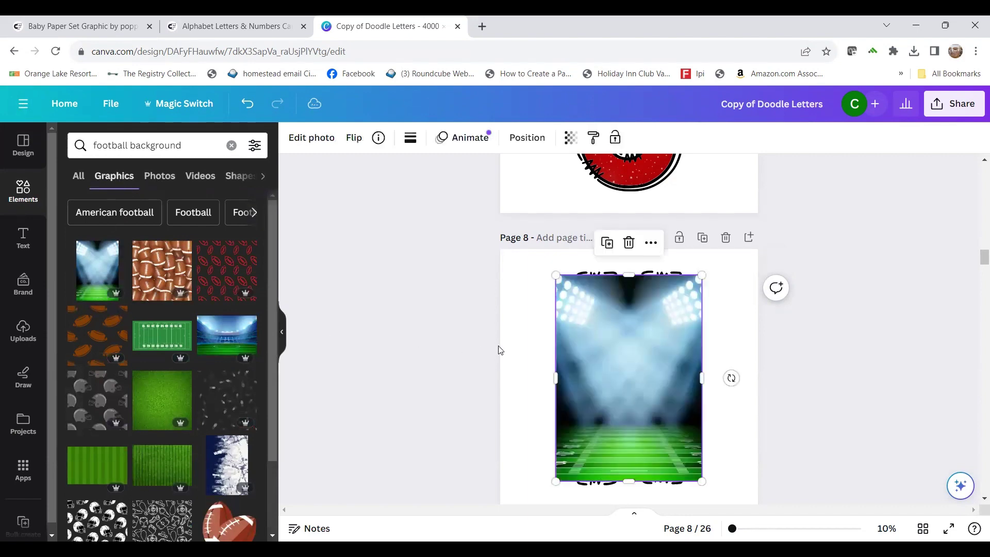
pyautogui.moveTo(578, 377); pyautogui.dragTo(592, 369)
pyautogui.click(487, 380)
# Fill the letter I frame on page 9 with the graphic of piled brown footballs.
pyautogui.scroll(-5, 562, 411)
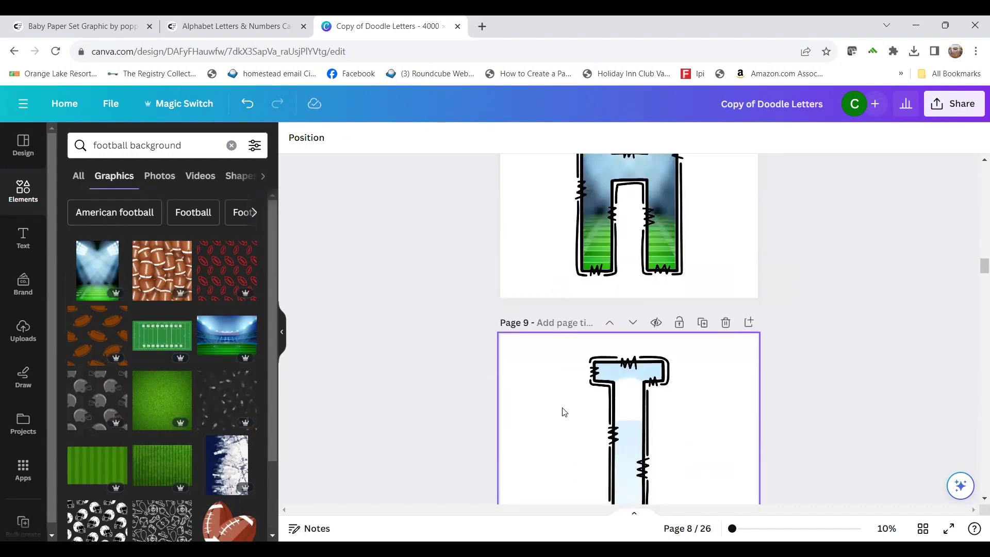
pyautogui.click(162, 270)
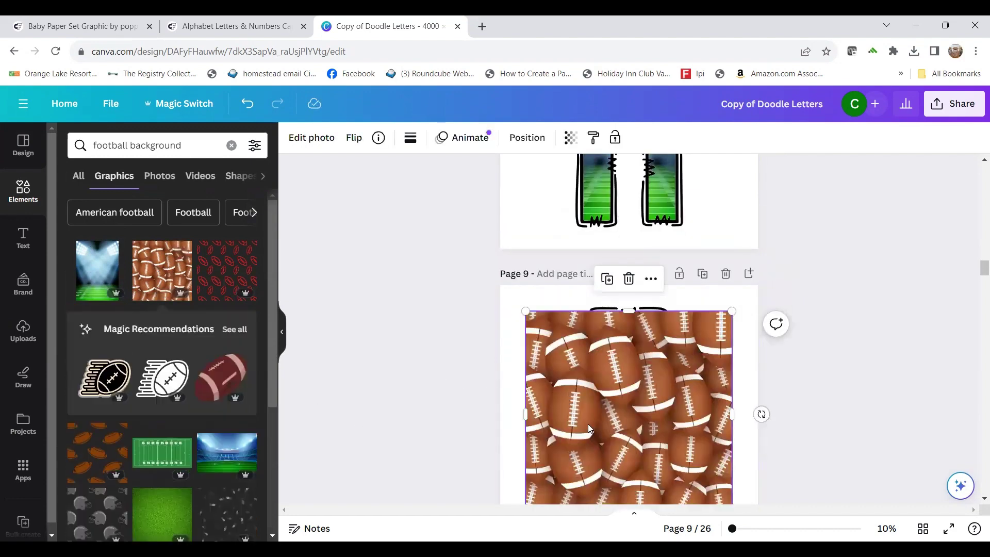
pyautogui.moveTo(554, 390); pyautogui.dragTo(593, 381)
pyautogui.click(486, 336)
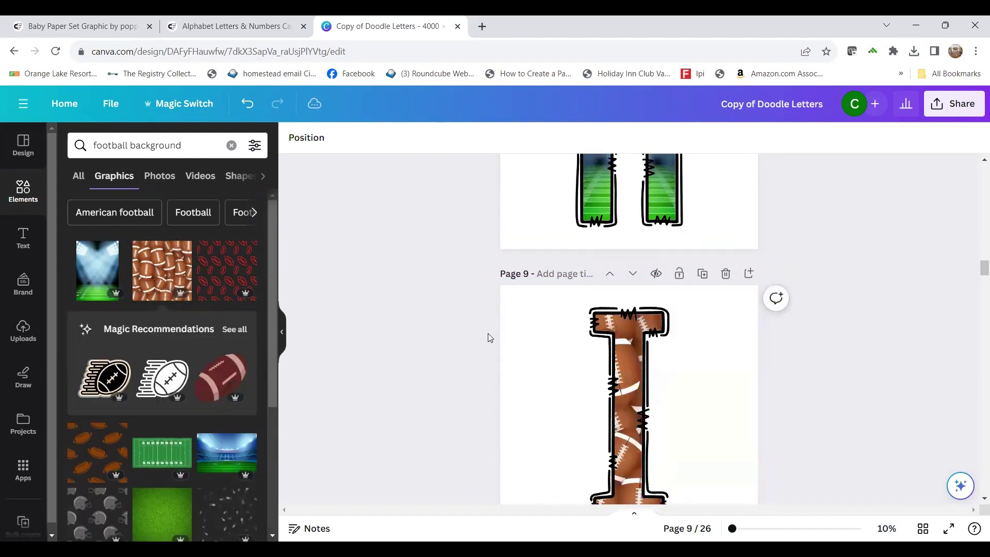
# Download all 26 pages as 4,000 × 4,000 px PNG files with a transparent background.
pyautogui.scroll(-5, 489, 335)
pyautogui.scroll(10, 490, 338)
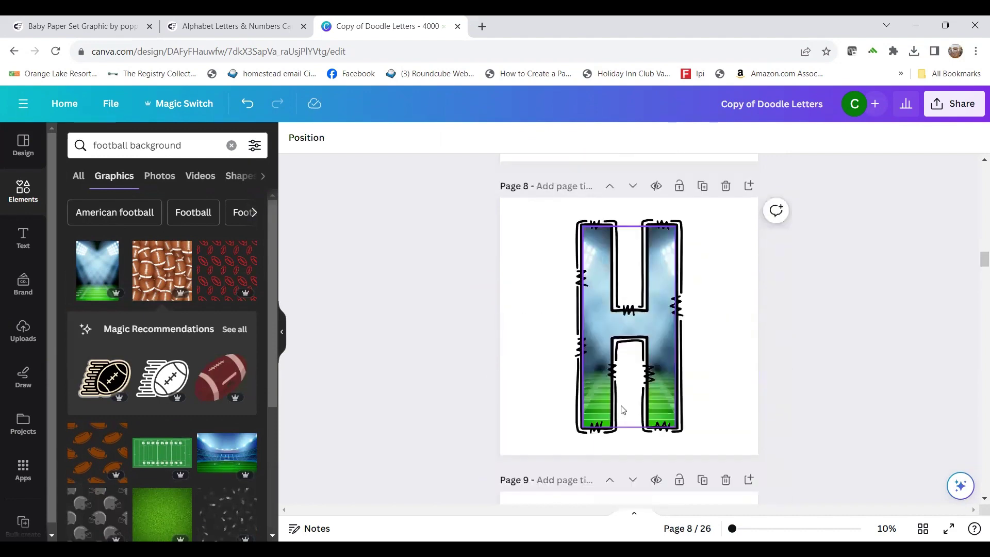
pyautogui.scroll(-6, 547, 359)
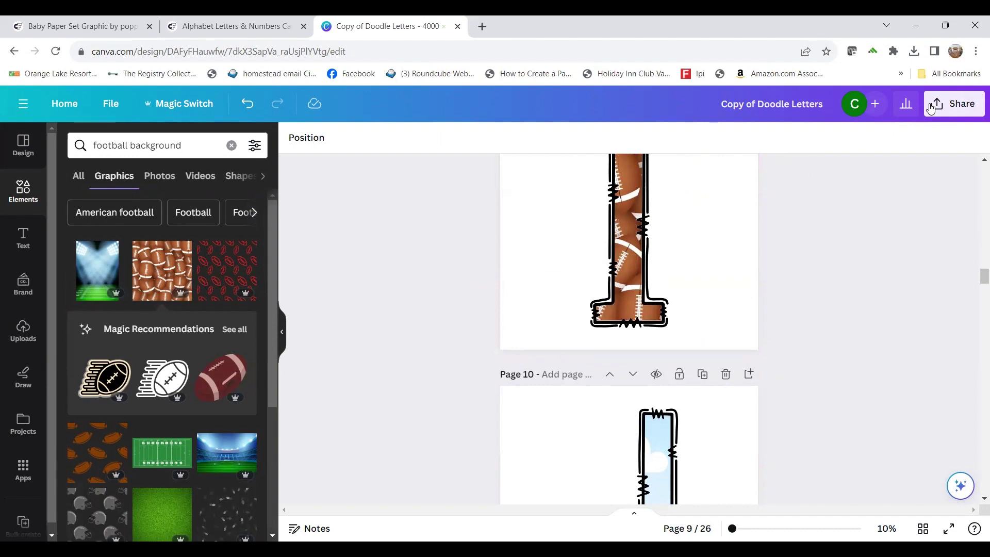
pyautogui.click(950, 108)
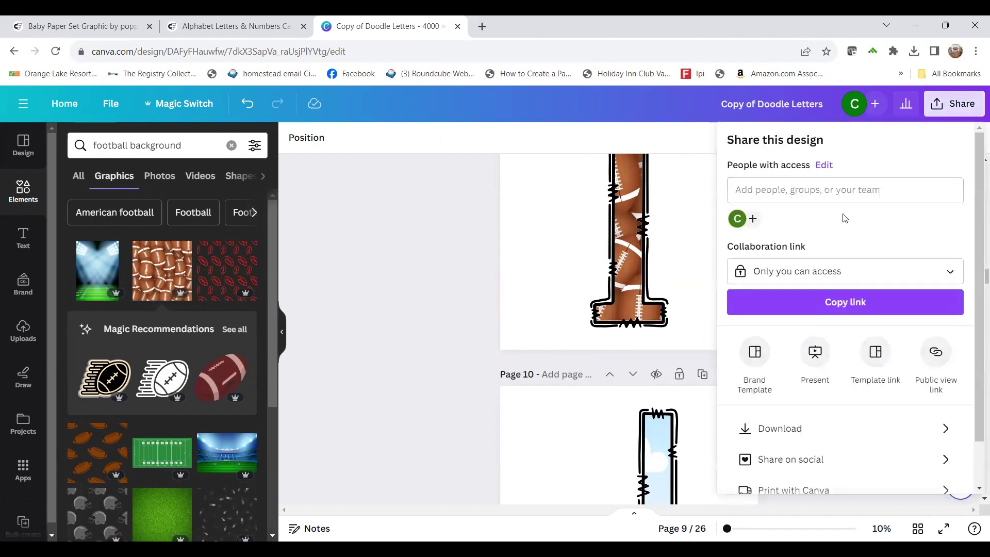
pyautogui.click(773, 429)
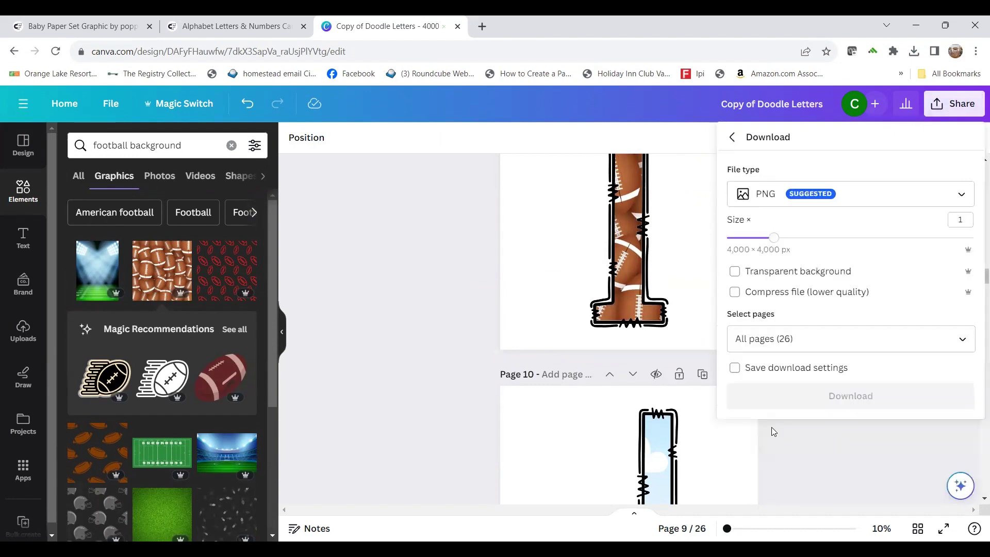
pyautogui.click(736, 278)
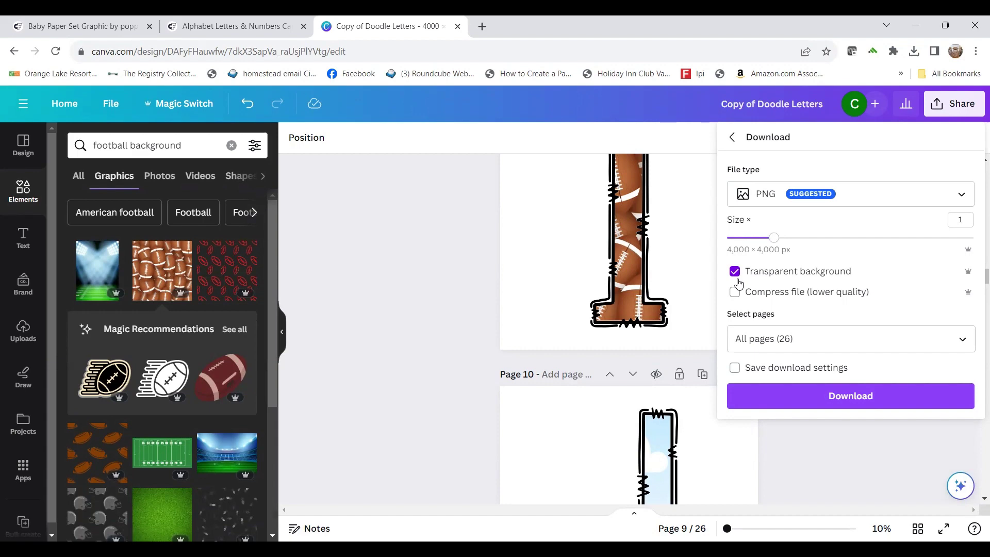
pyautogui.click(843, 403)
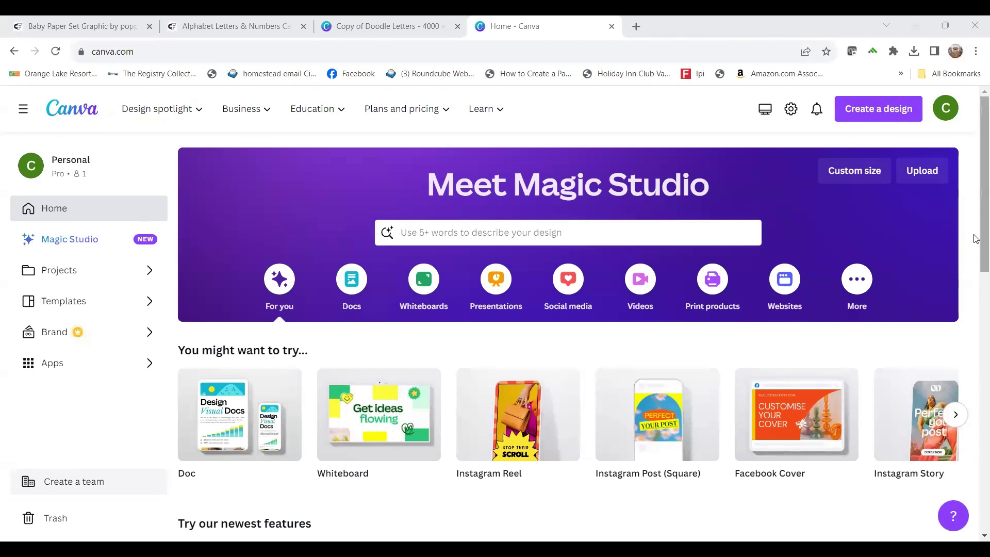
# Create a new 3.5 × 3.5 in design from the recent custom sizes and show its uploaded images.
pyautogui.click(848, 172)
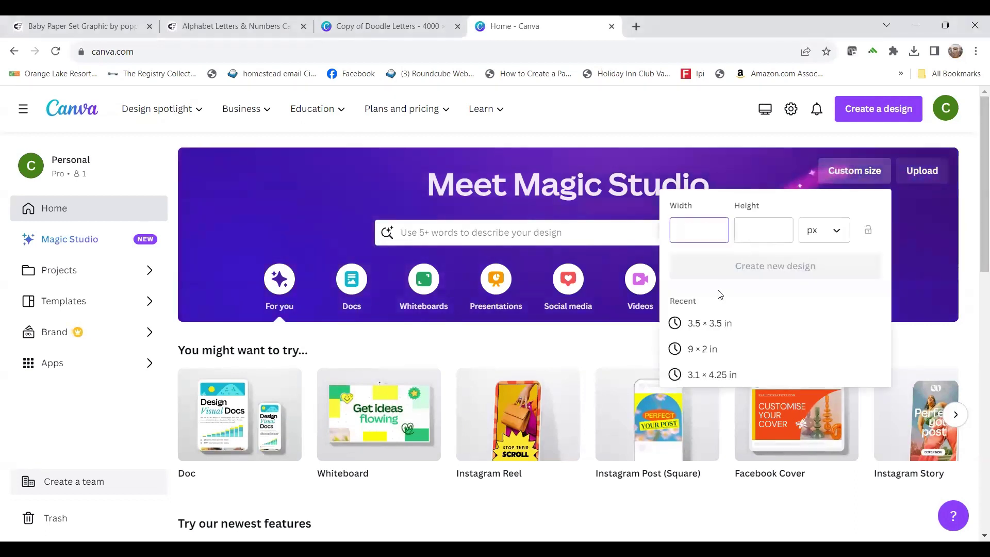
pyautogui.click(701, 328)
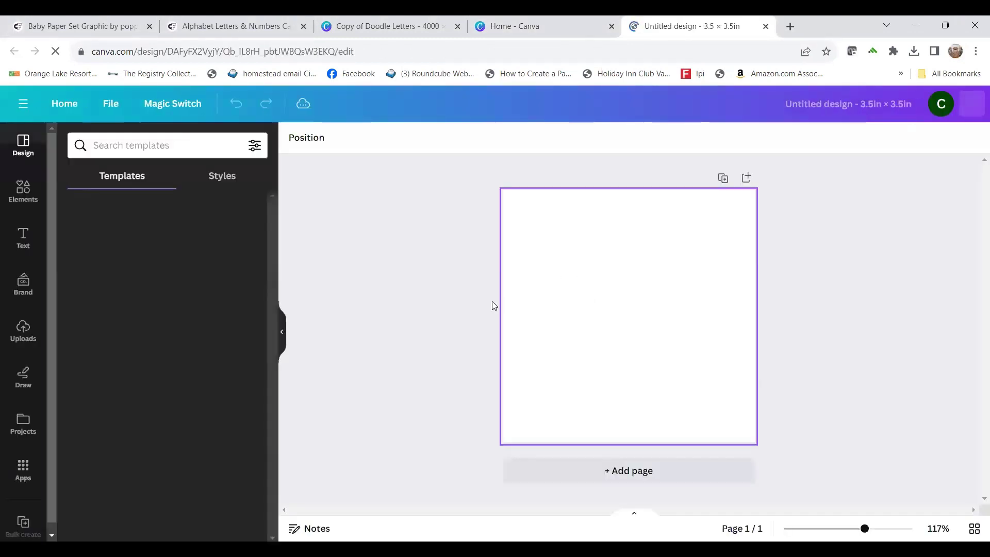
pyautogui.click(21, 340)
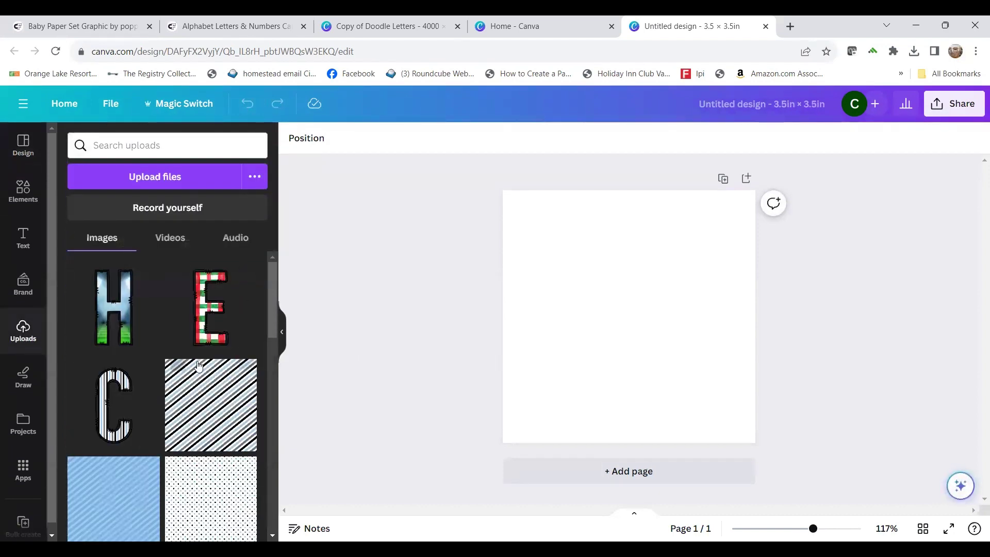
# Upload the plaid letter E image, file 5, from the Copy of Doodle Letters folder in Downloads.
pyautogui.click(149, 183)
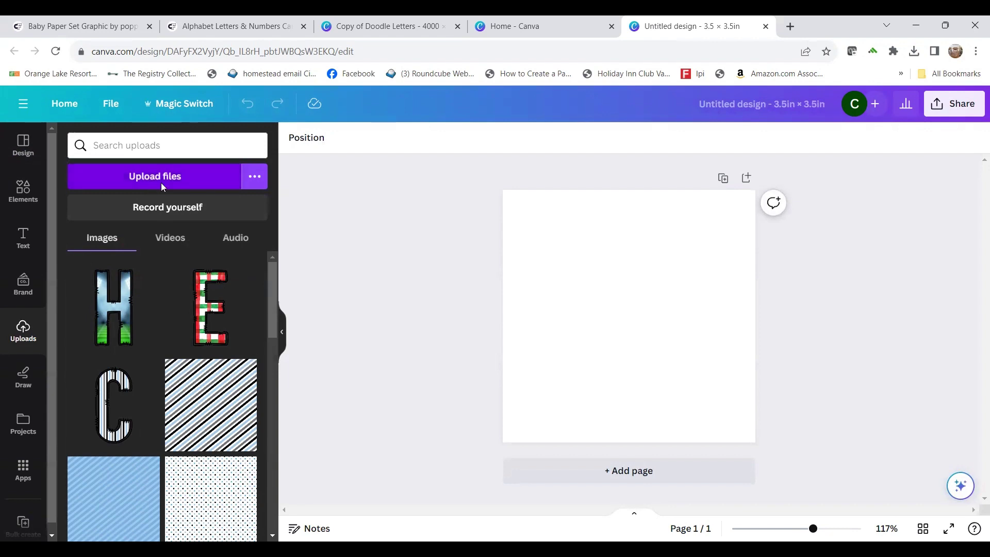
pyautogui.scroll(-10, 446, 170)
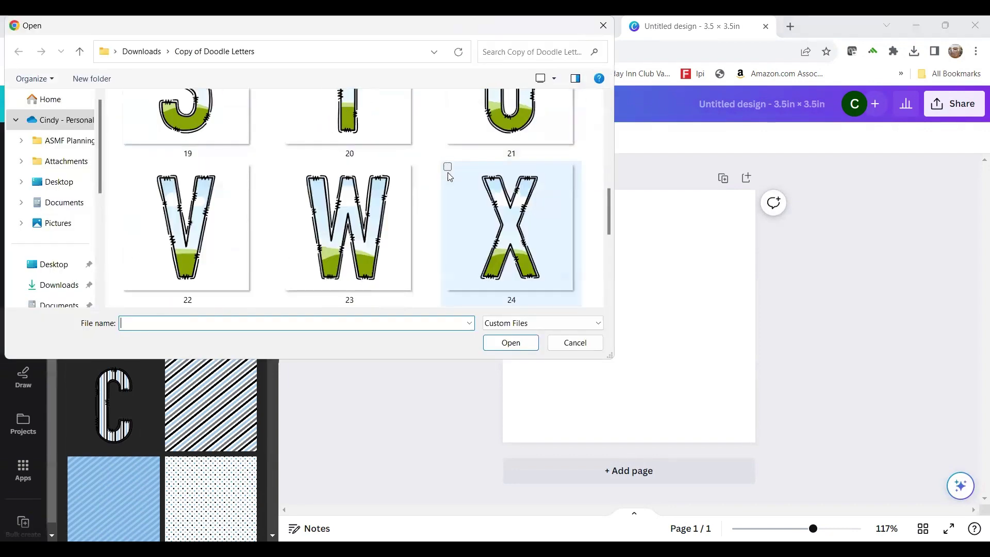
pyautogui.scroll(3, 245, 180)
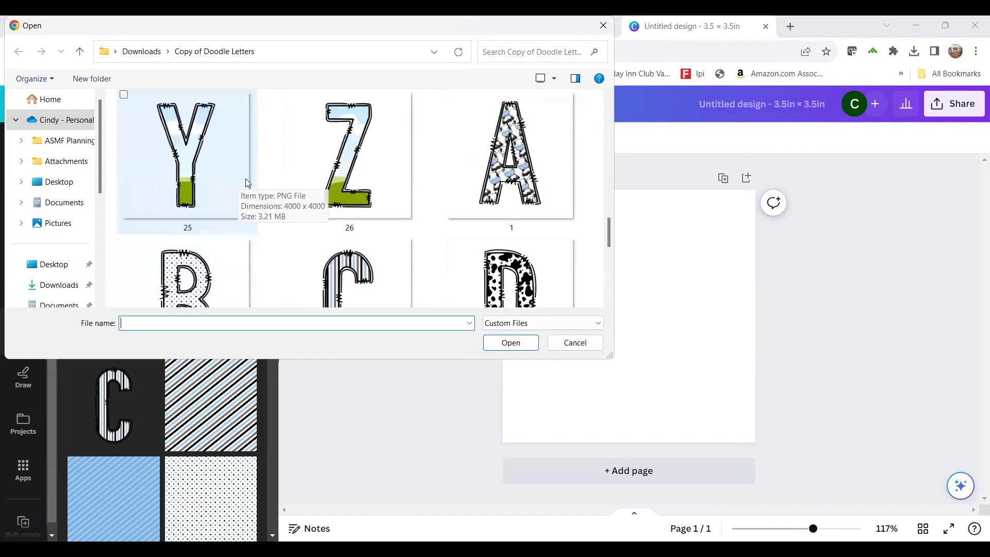
pyautogui.scroll(2, 245, 179)
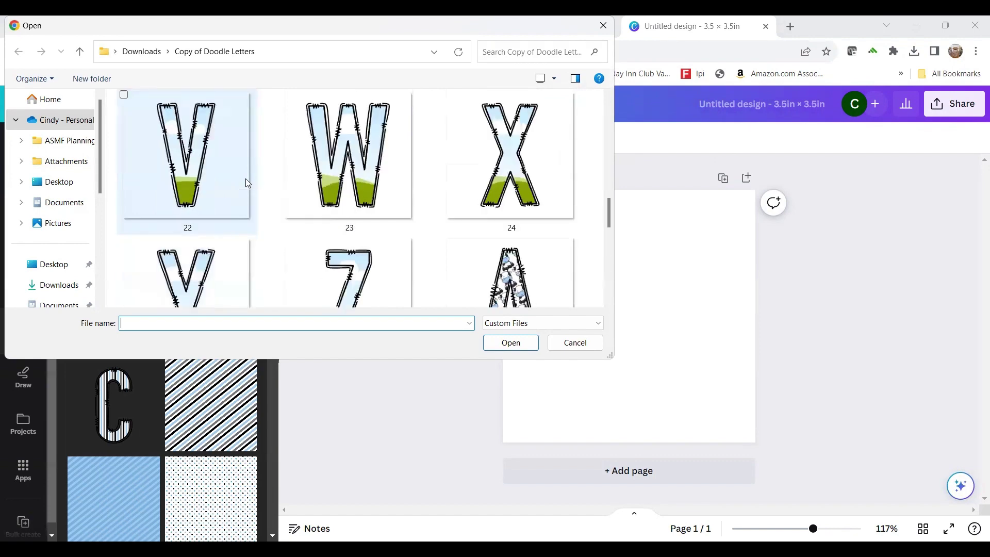
pyautogui.scroll(-1, 245, 178)
pyautogui.scroll(-1, 413, 179)
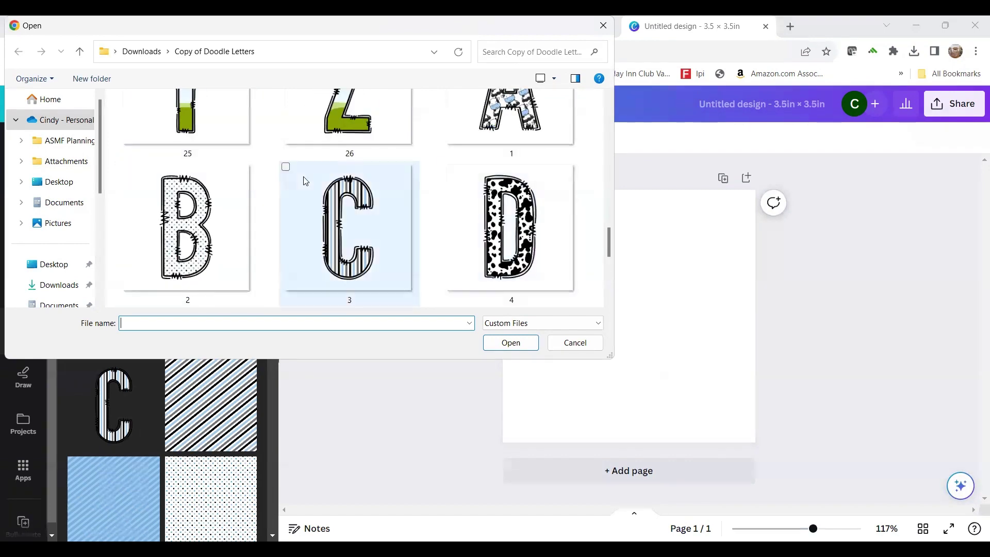
pyautogui.scroll(3, 344, 180)
pyautogui.scroll(5, 344, 180)
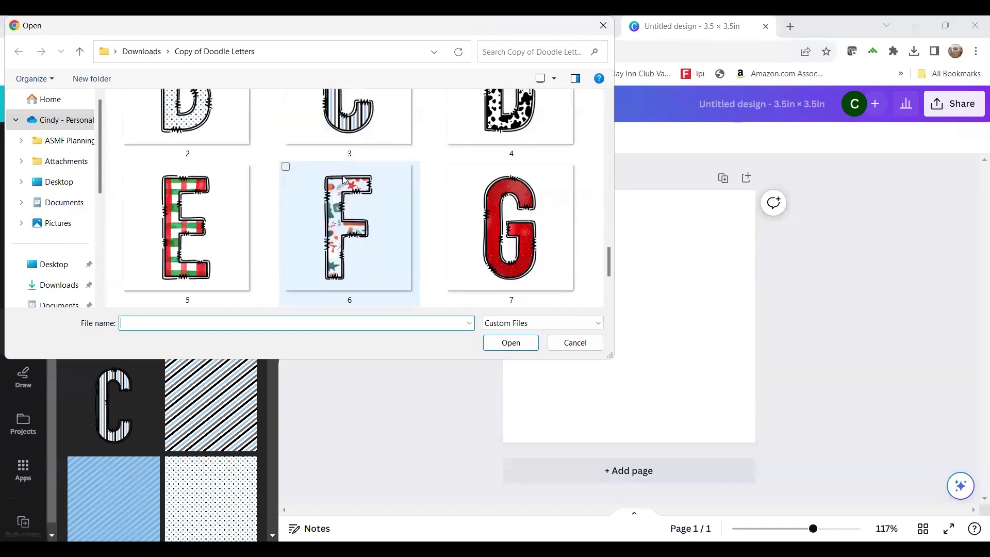
pyautogui.scroll(-7, 347, 175)
pyautogui.scroll(7, 349, 166)
pyautogui.scroll(-1, 309, 128)
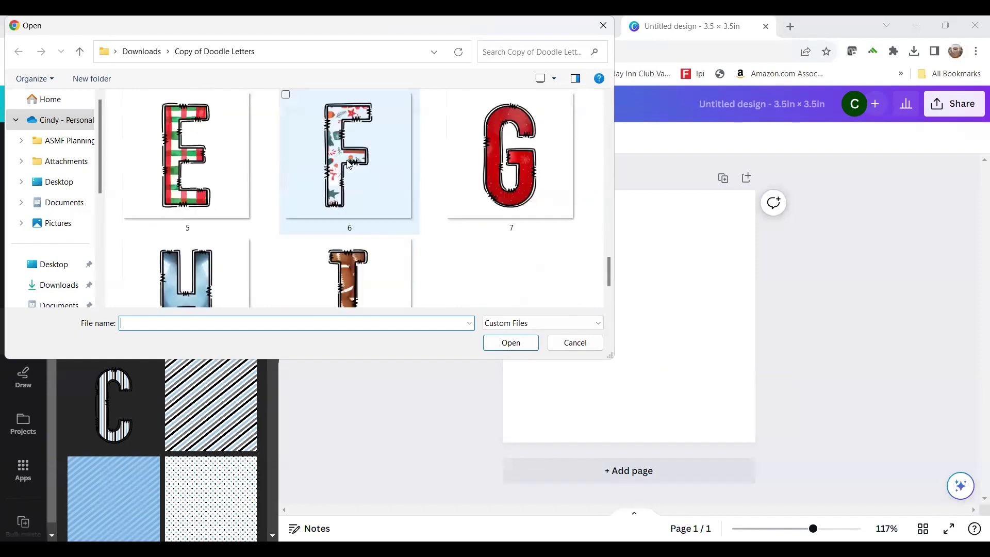
pyautogui.scroll(1, 270, 215)
pyautogui.click(175, 271)
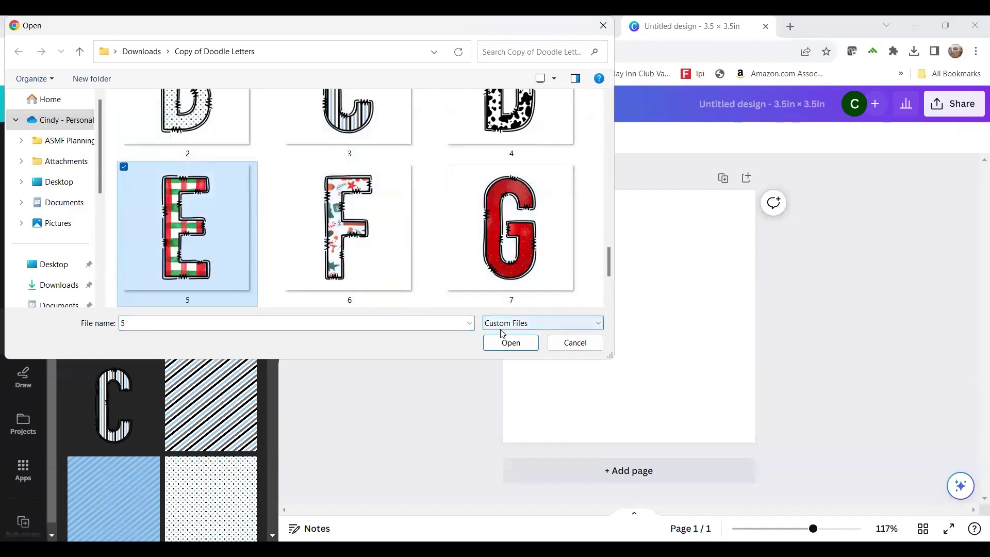
pyautogui.press('Tab')
pyautogui.press('Tab')
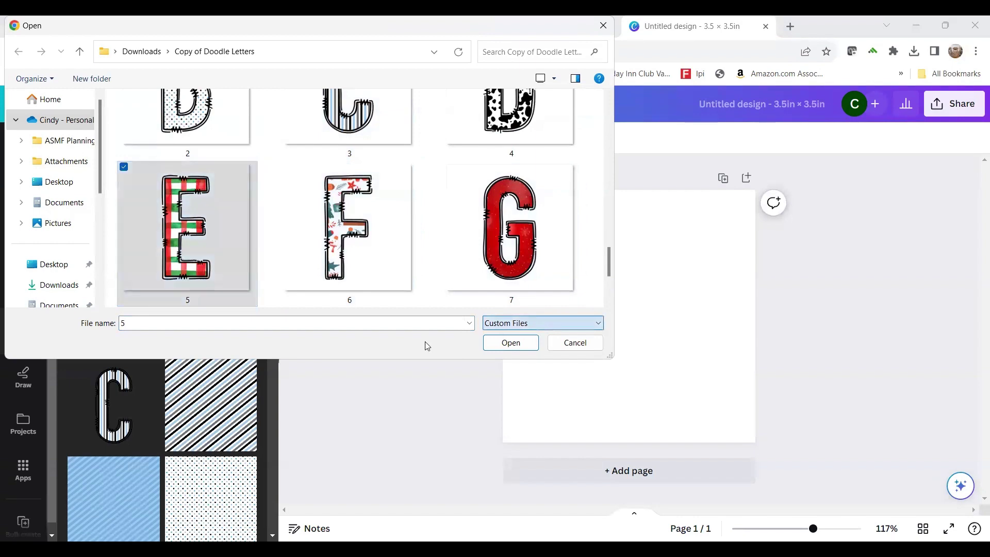
pyautogui.click(511, 343)
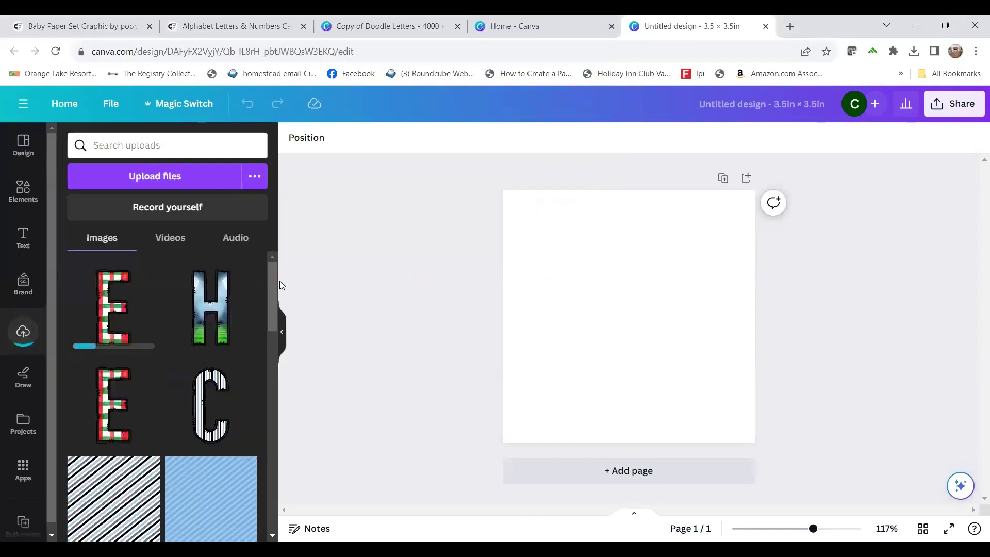
# Place the uploaded red and green plaid letter E on the page and move it up to leave space beneath it.
pyautogui.click(106, 417)
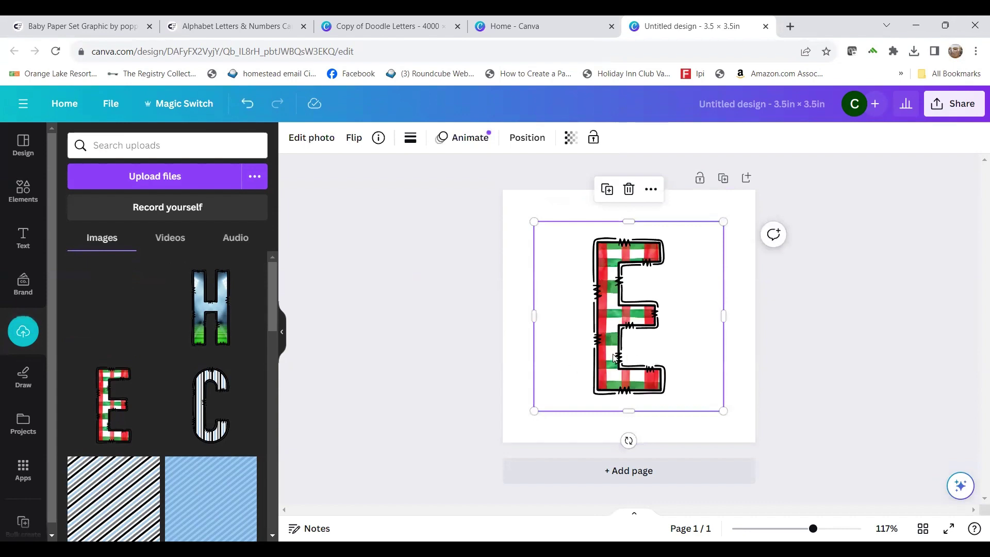
pyautogui.moveTo(613, 357); pyautogui.dragTo(606, 333)
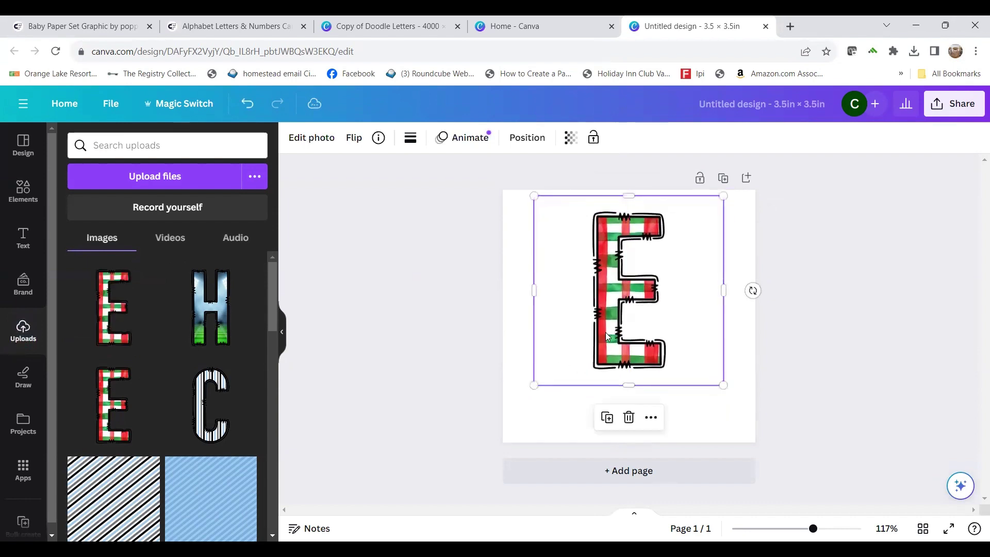
pyautogui.click(827, 365)
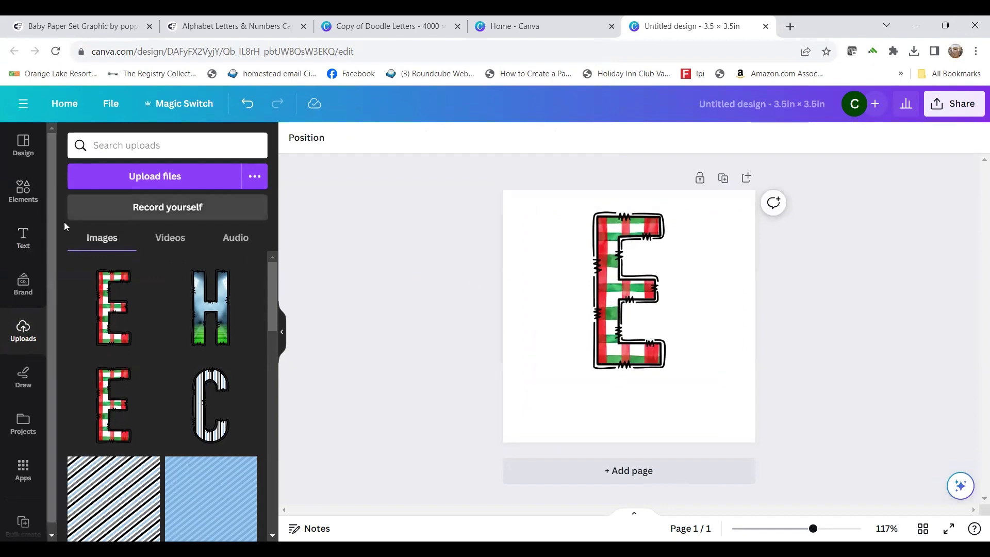
# Add a text box with the first name matching the letter E, set its size to 33 and place it beneath the letter.
pyautogui.click(23, 238)
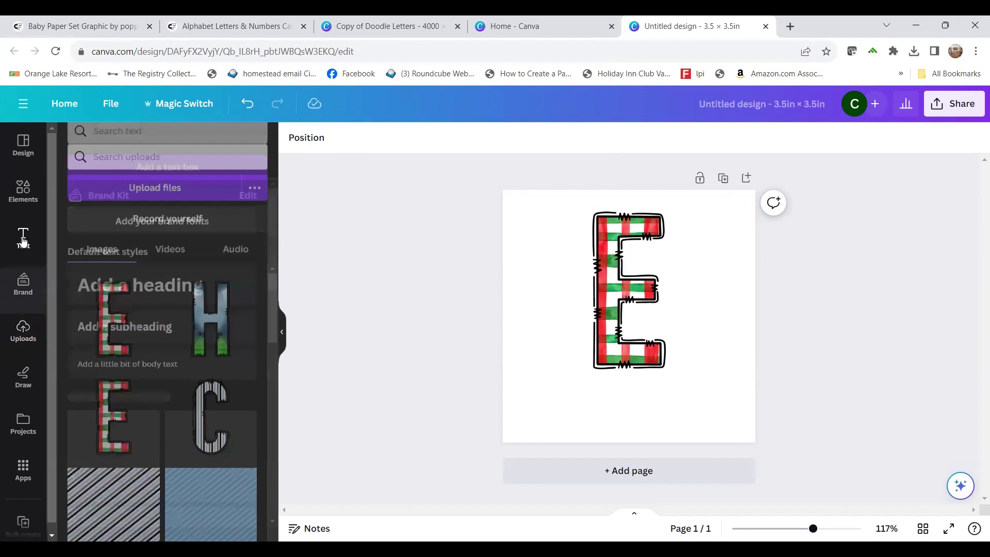
pyautogui.click(167, 181)
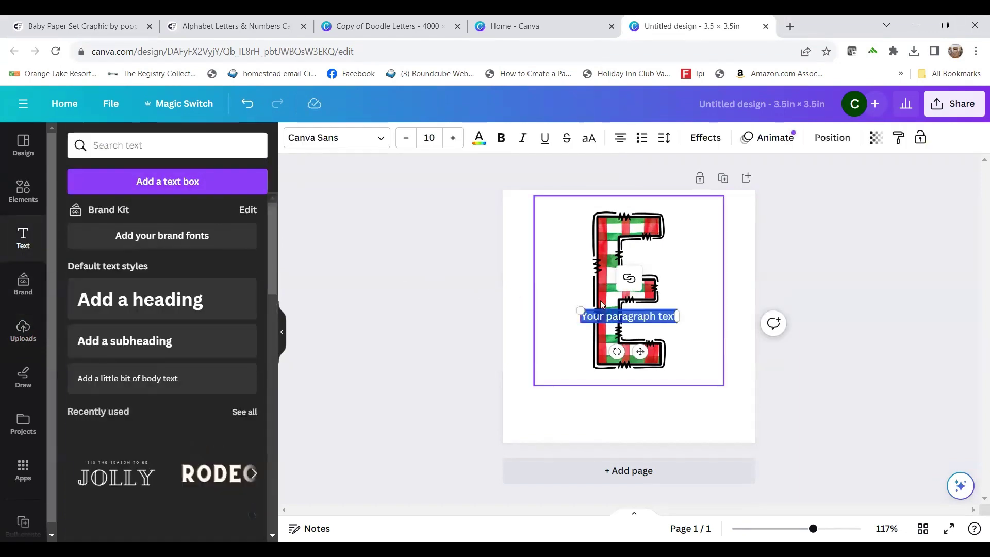
pyautogui.write('E')
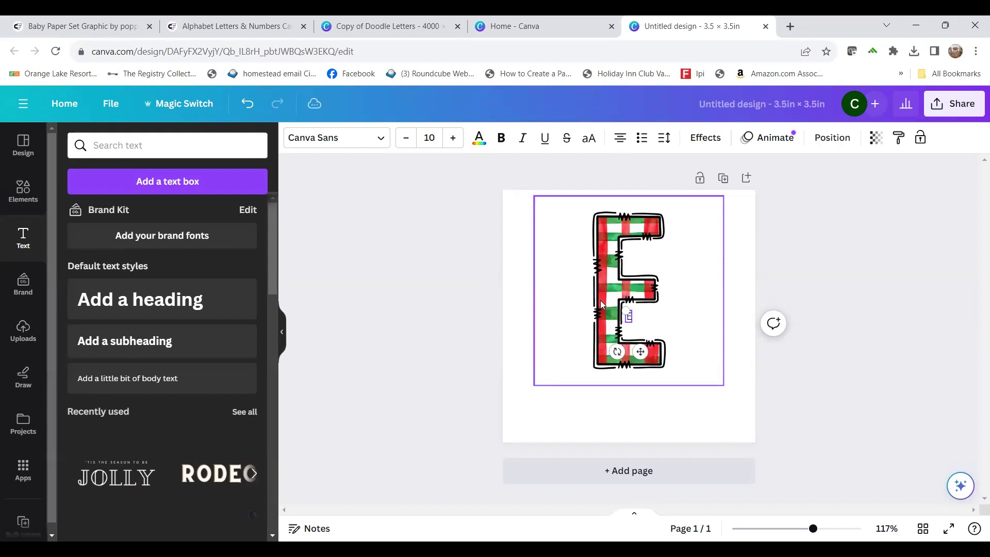
pyautogui.write('alizabeth')
pyautogui.click(452, 138)
pyautogui.moveTo(451, 140); pyautogui.dragTo(453, 140)
pyautogui.moveTo(635, 309); pyautogui.dragTo(633, 369)
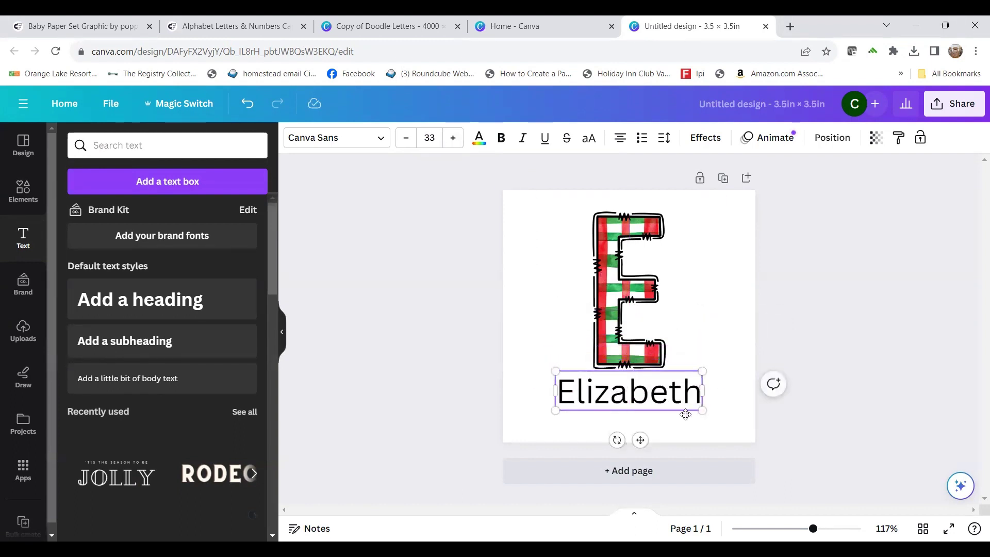
# Try the Everglow, Farmhouse Pumpkin, Farmhouse Pumpkin Script, Halimah Sadila Script and Deliciously fonts on the name text.
pyautogui.click(380, 139)
pyautogui.scroll(-1, 125, 278)
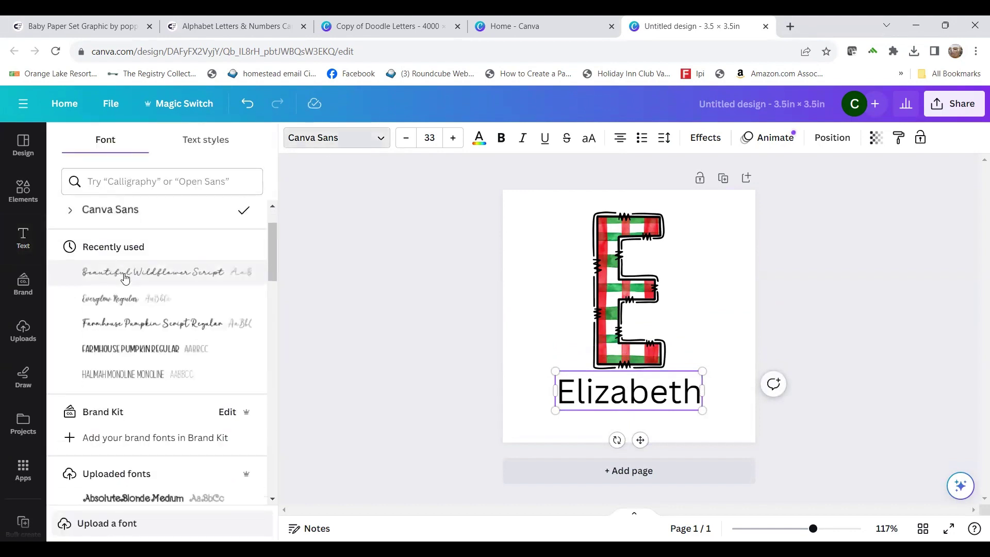
pyautogui.scroll(-5, 126, 278)
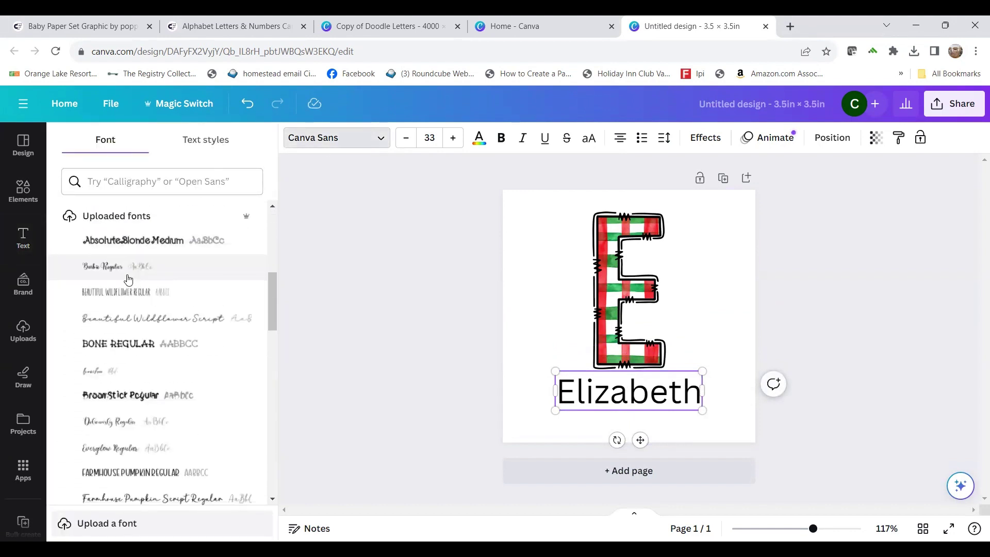
pyautogui.scroll(-1, 132, 283)
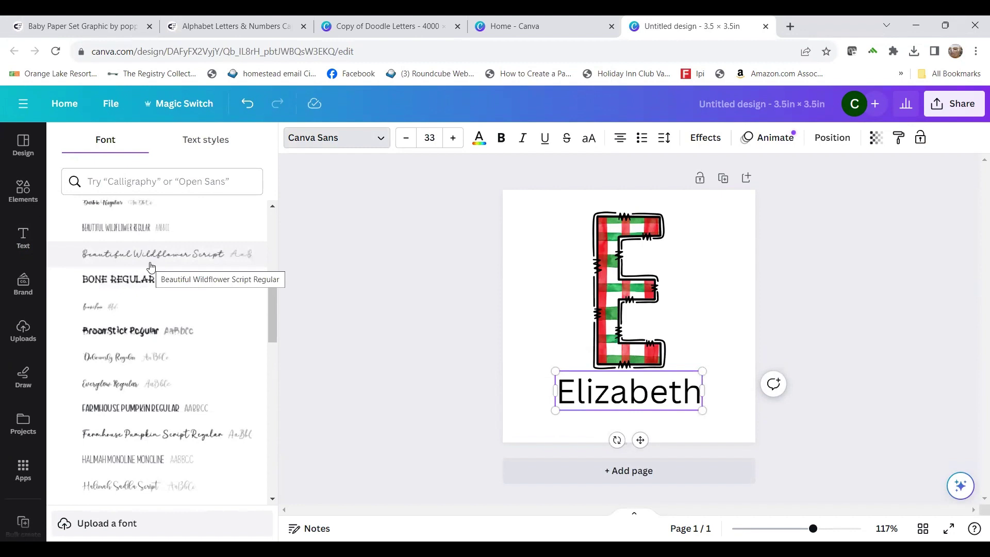
pyautogui.scroll(-1, 151, 267)
pyautogui.click(128, 324)
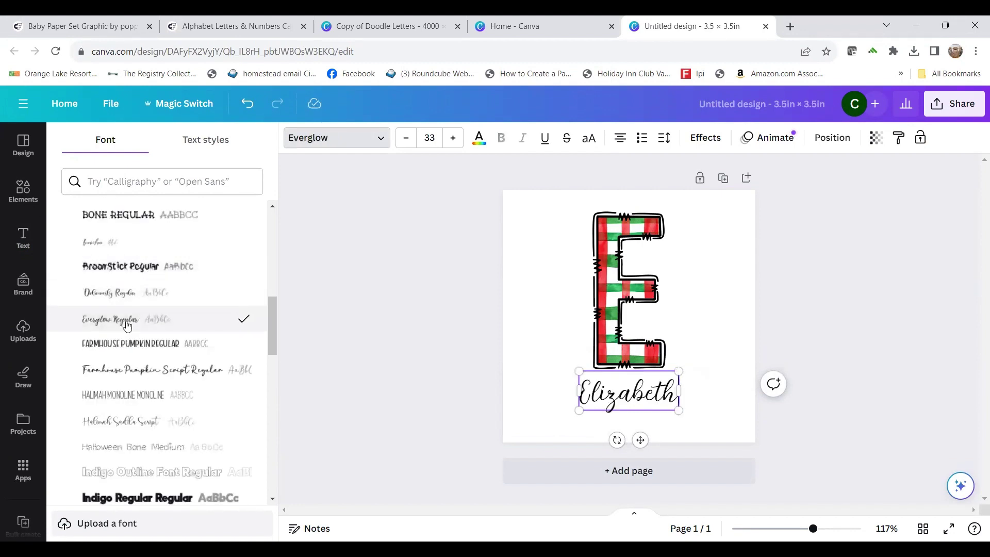
pyautogui.click(119, 348)
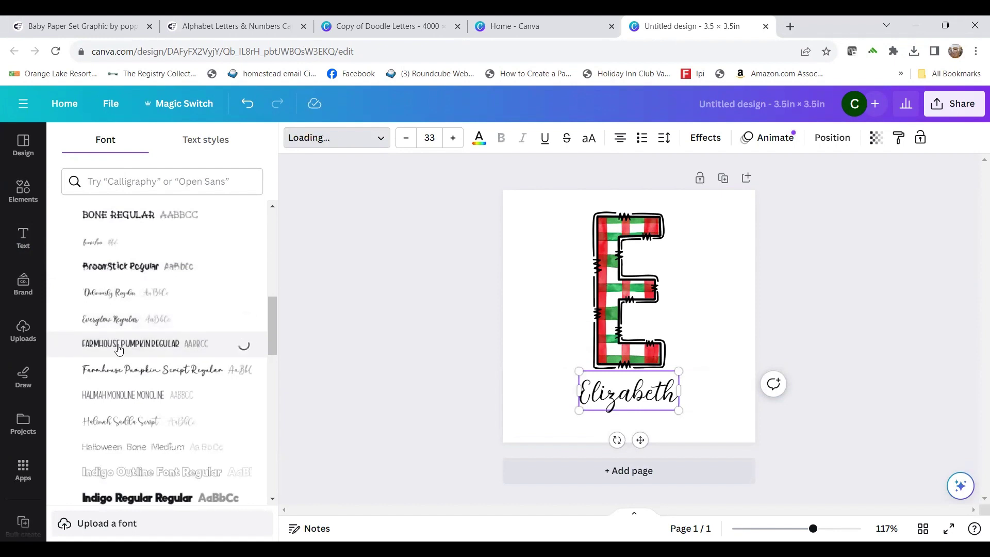
pyautogui.click(116, 373)
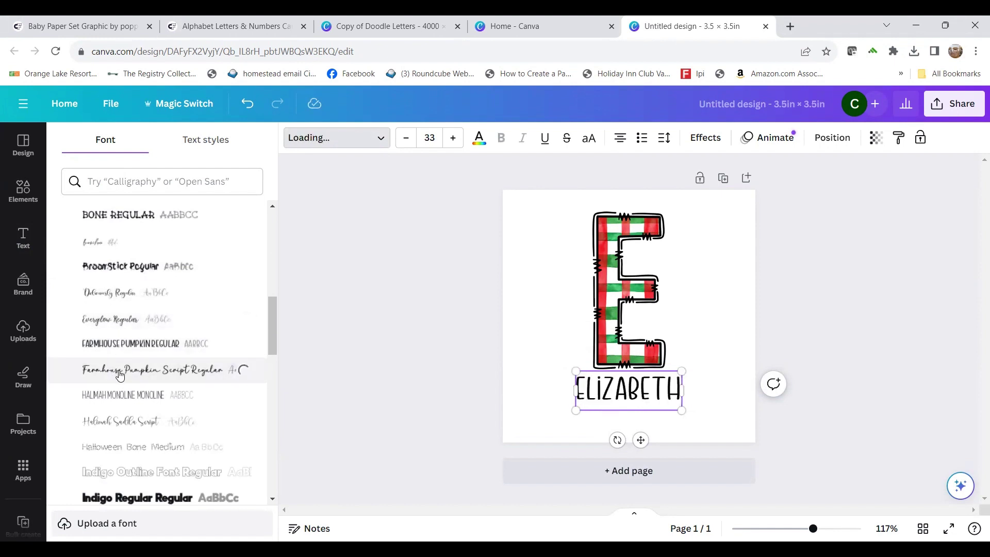
pyautogui.click(124, 428)
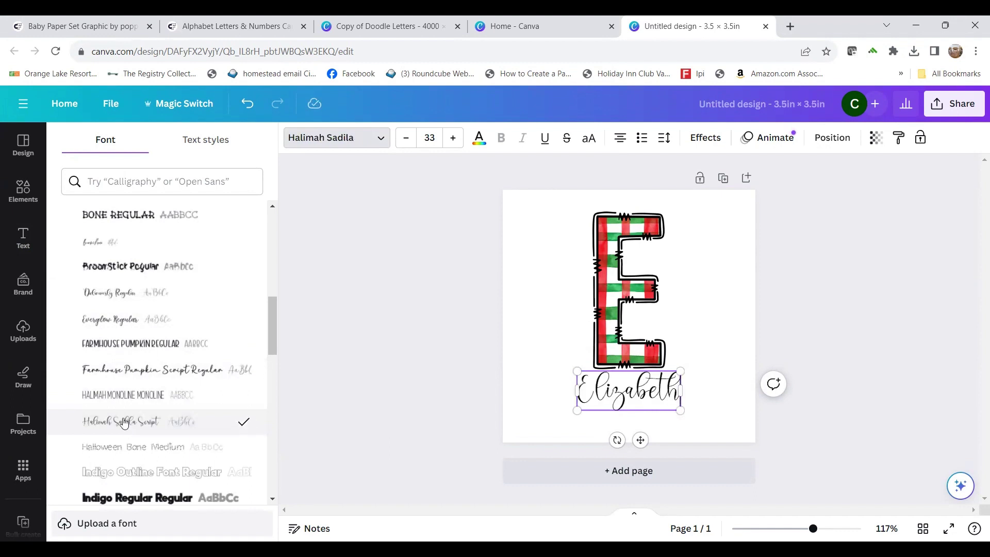
pyautogui.click(109, 292)
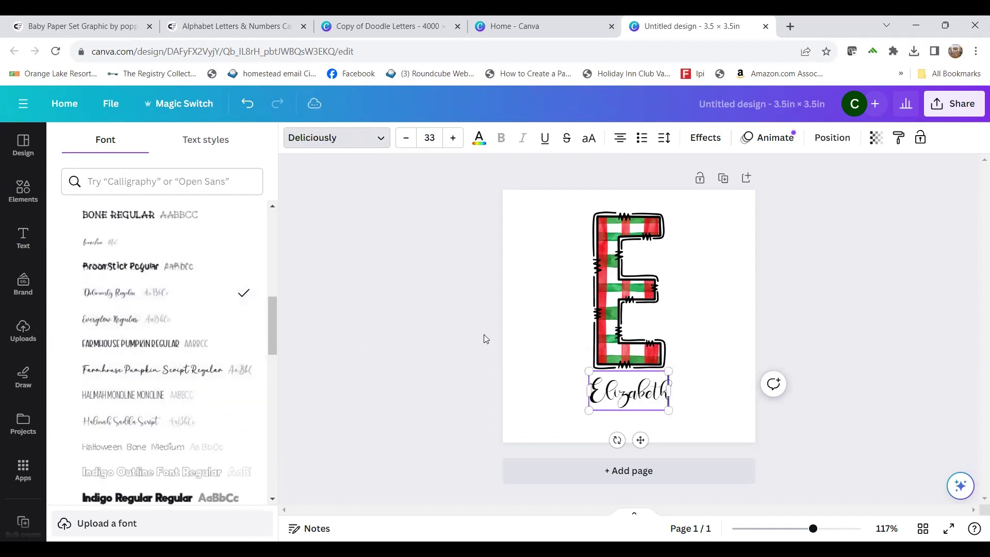
# Try the uploaded AbsoluteBlonde Medium font on the name text.
pyautogui.scroll(-3, 145, 420)
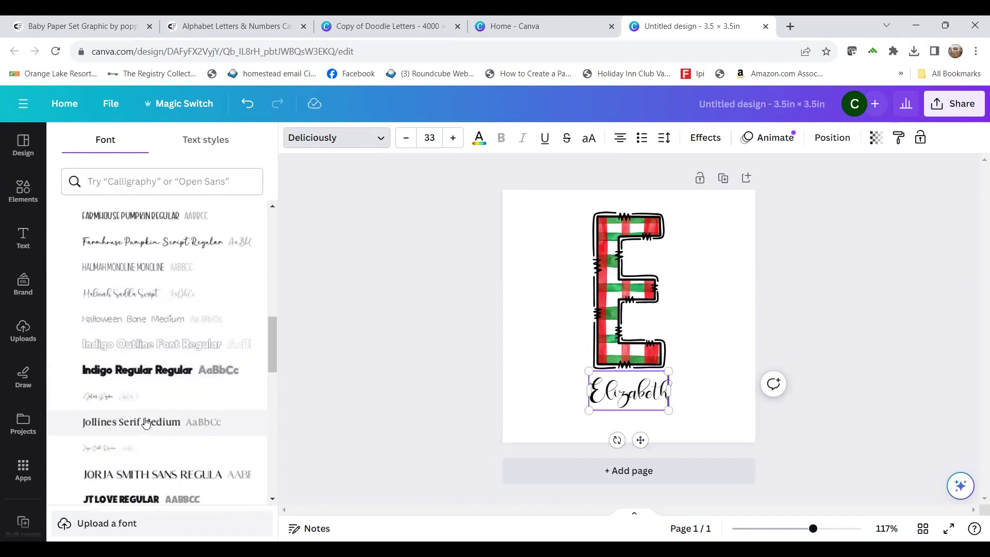
pyautogui.scroll(-2, 146, 421)
pyautogui.scroll(5, 149, 321)
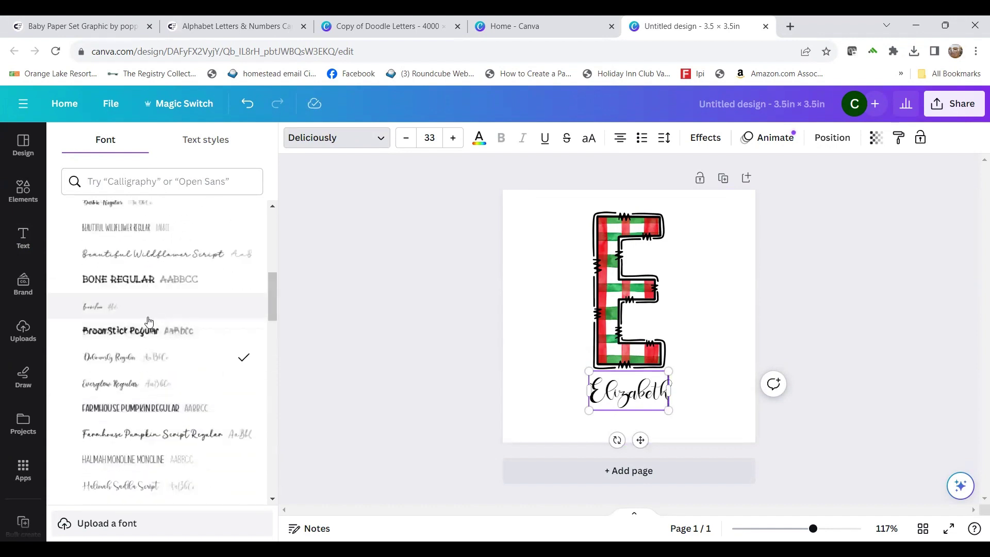
pyautogui.scroll(3, 124, 312)
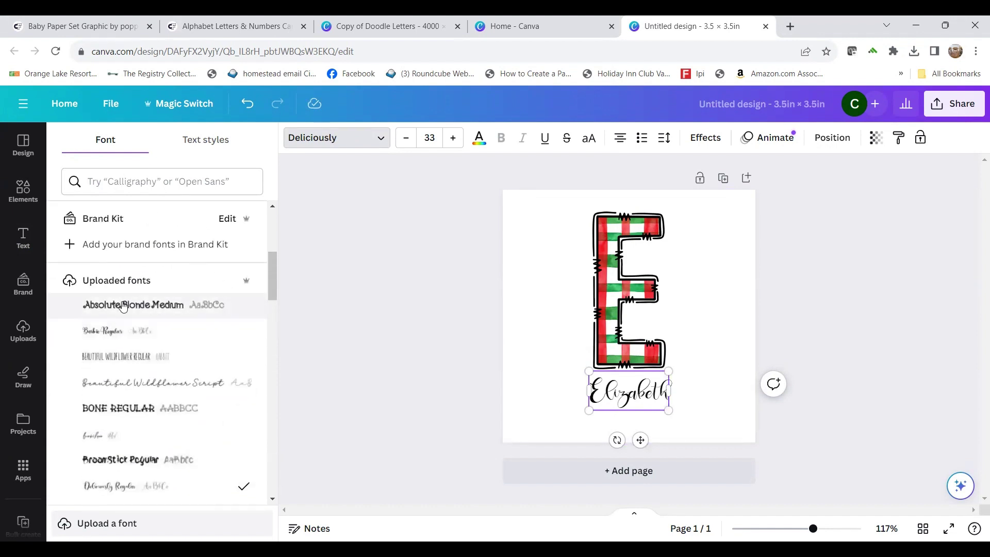
pyautogui.click(121, 309)
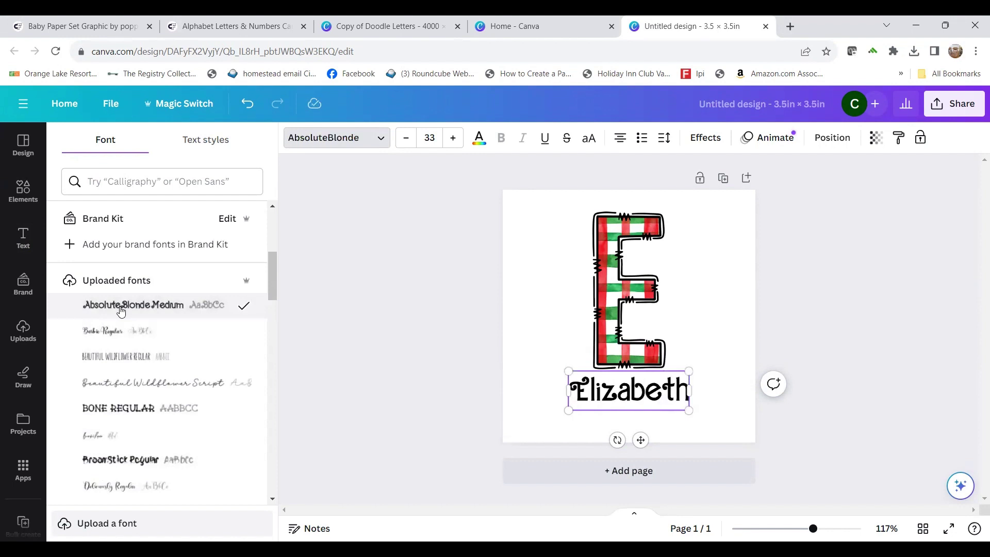
# Set the name text to the uploaded JT Mama Regular font.
pyautogui.scroll(-5, 133, 390)
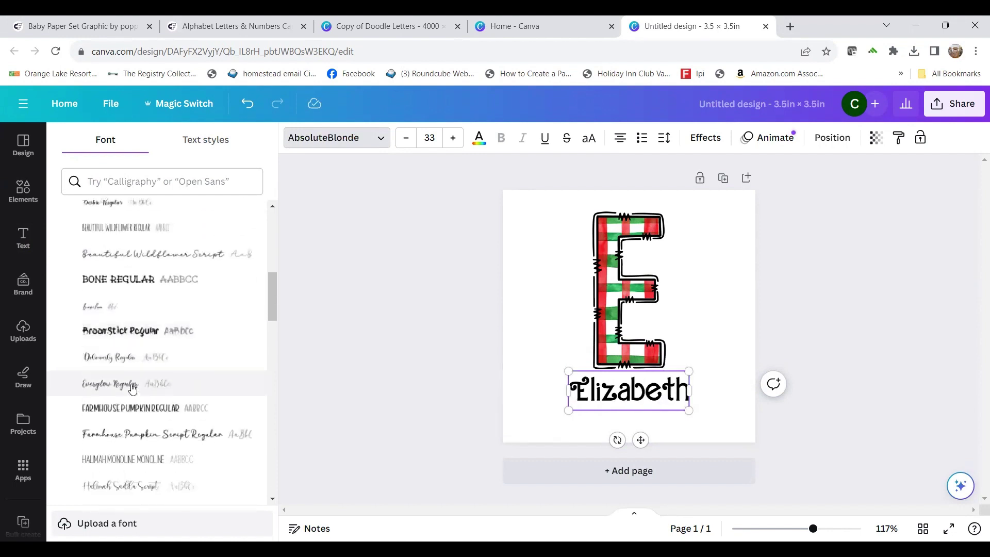
pyautogui.scroll(-4, 132, 390)
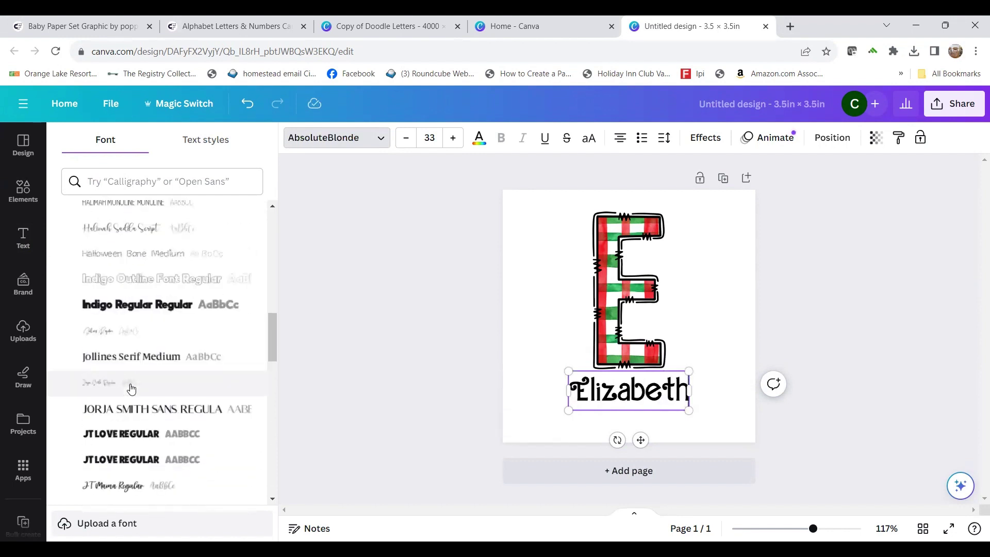
pyautogui.scroll(-1, 127, 403)
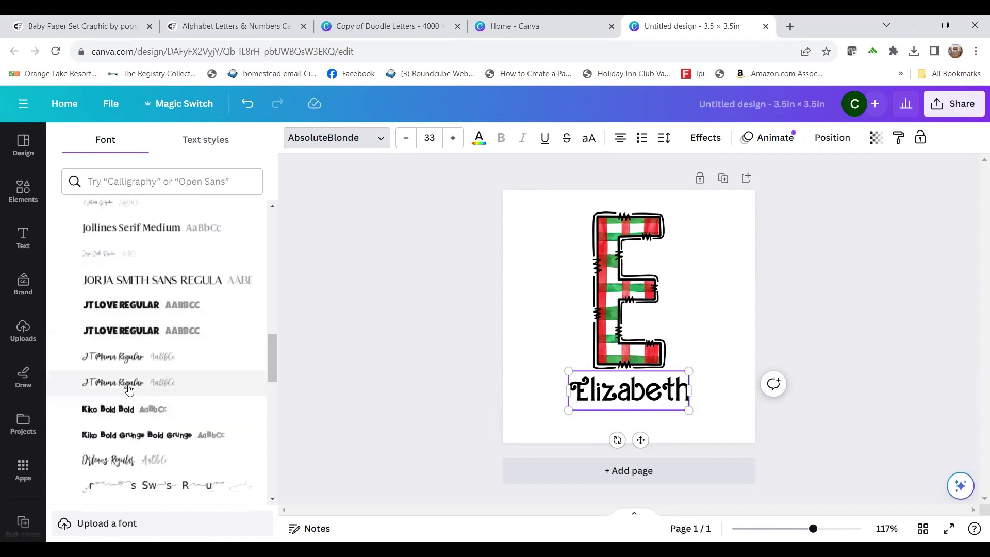
pyautogui.click(129, 390)
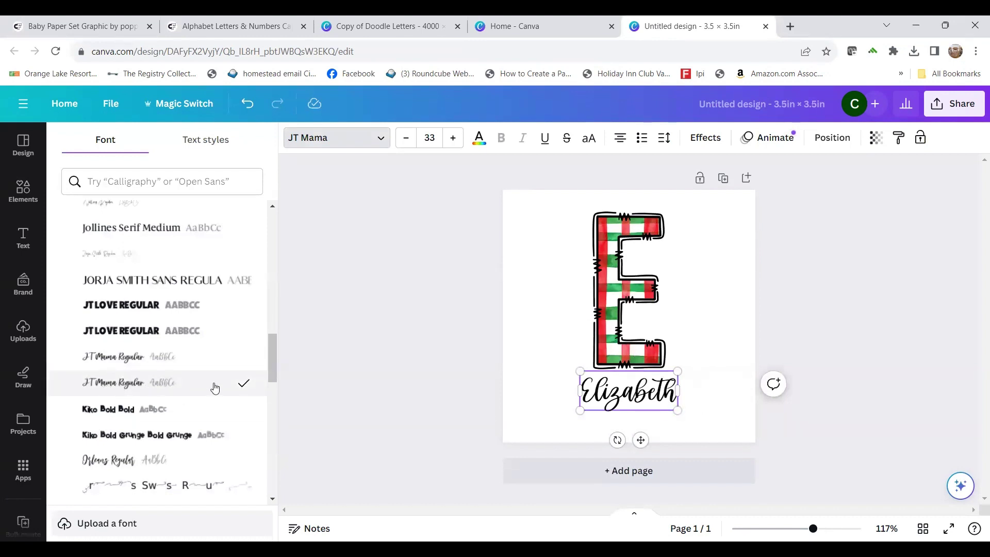
# Enlarge the name text to about size 66.1 and centre it beneath the letter E, slightly overlapping its base.
pyautogui.click(650, 398)
pyautogui.moveTo(678, 410); pyautogui.dragTo(704, 420)
pyautogui.moveTo(578, 370); pyautogui.dragTo(509, 342)
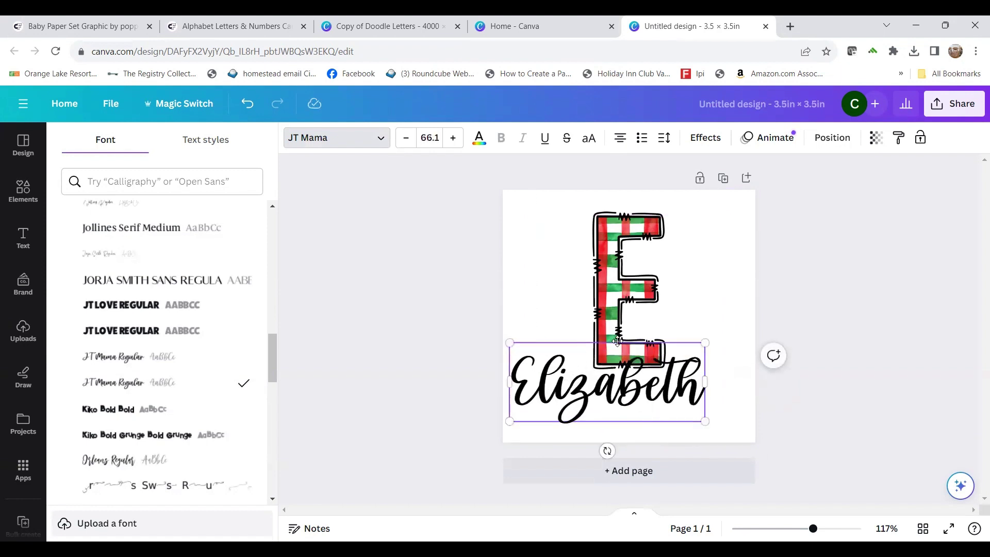
pyautogui.moveTo(617, 343); pyautogui.dragTo(642, 355)
# Recolour the name text beneath the letter E with the dark red from the photo colours.
pyautogui.click(477, 142)
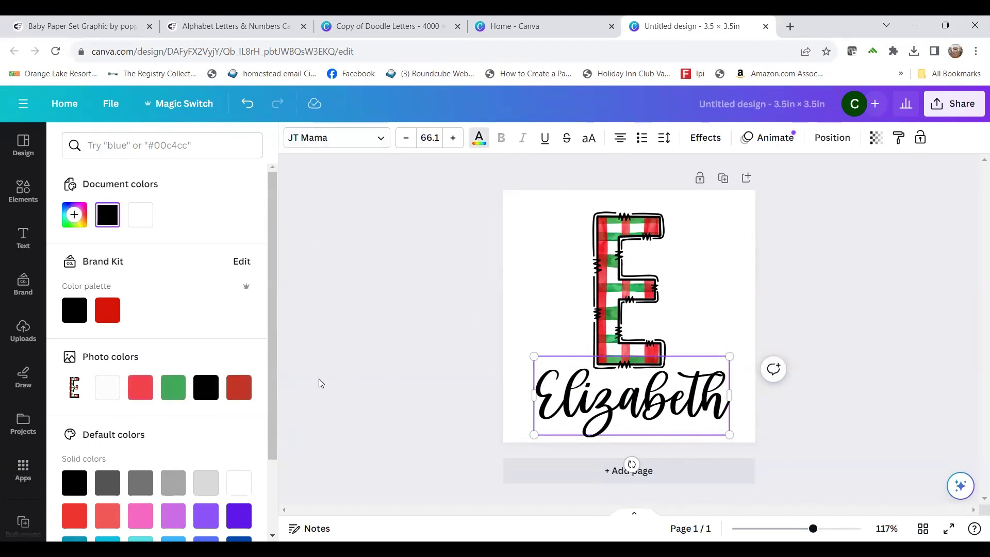
pyautogui.click(645, 407)
pyautogui.moveTo(726, 394); pyautogui.dragTo(348, 400)
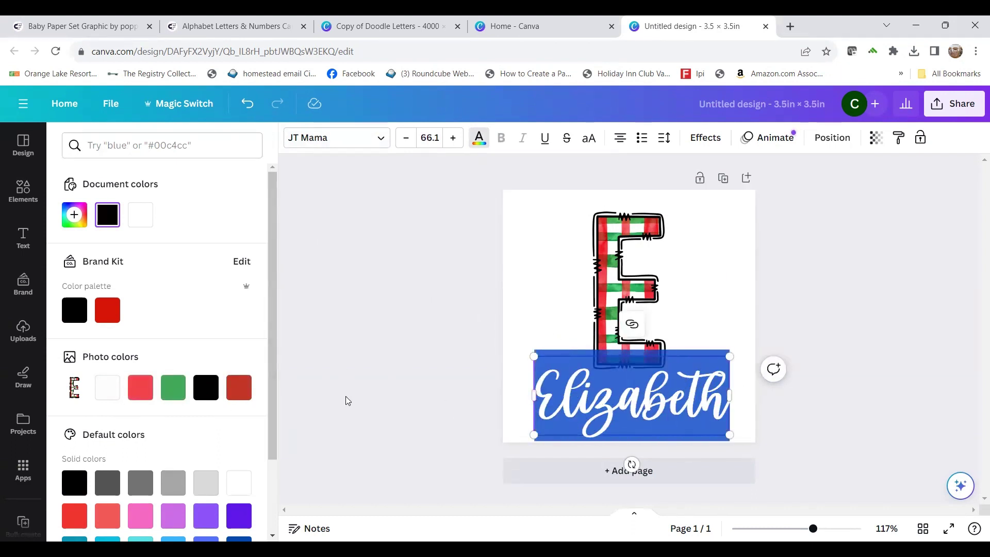
pyautogui.click(246, 397)
pyautogui.click(535, 298)
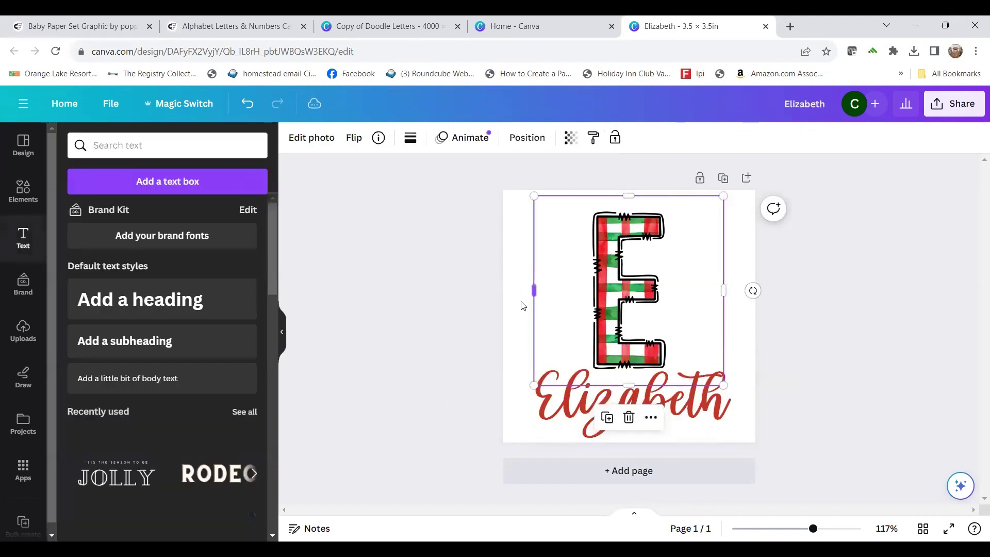
# Nudge the red name text slightly upward against the base of the letter E.
pyautogui.click(521, 330)
pyautogui.click(607, 408)
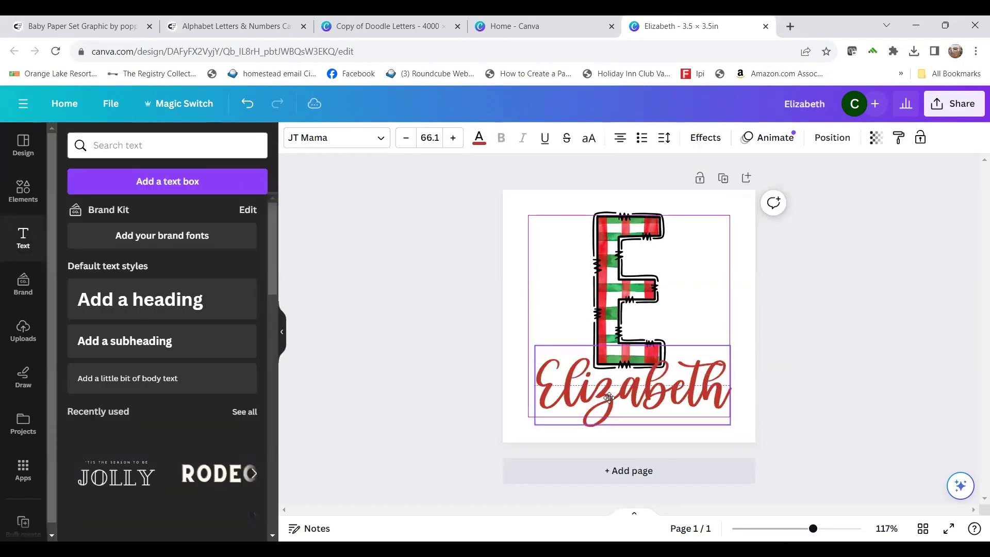
pyautogui.moveTo(607, 408); pyautogui.dragTo(611, 405)
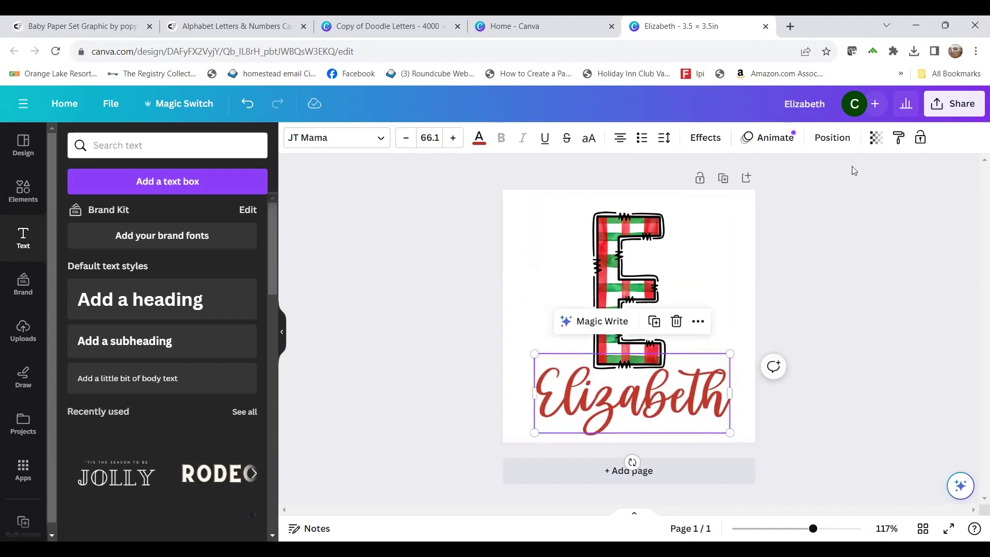
# Try the Shadow and Hollow effects on the name text and return its effect style to None.
pyautogui.click(706, 140)
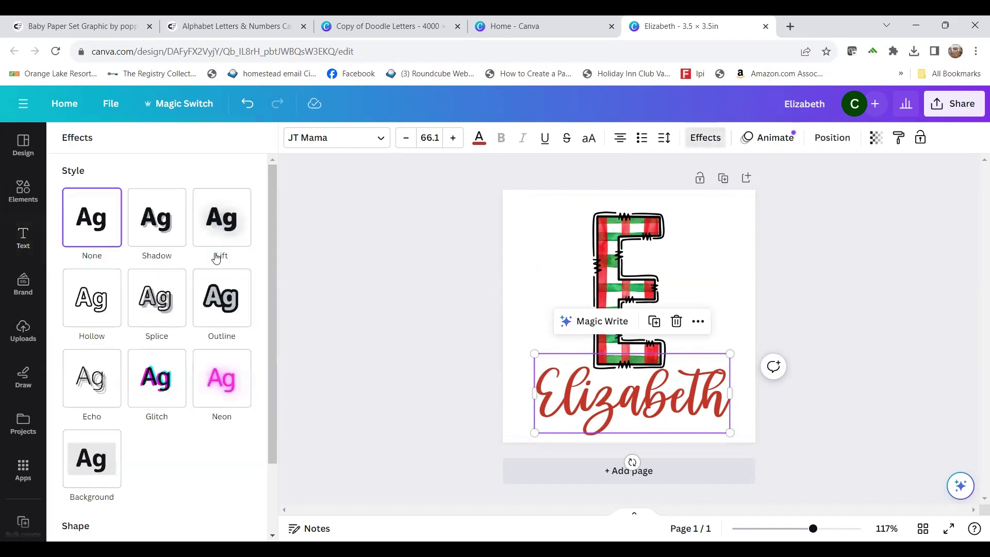
pyautogui.click(161, 239)
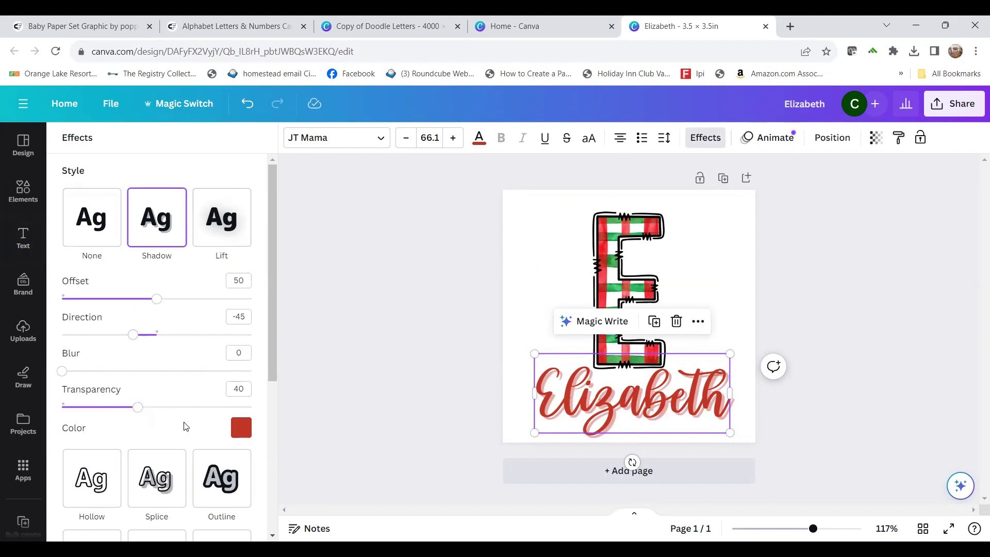
pyautogui.scroll(-1, 149, 444)
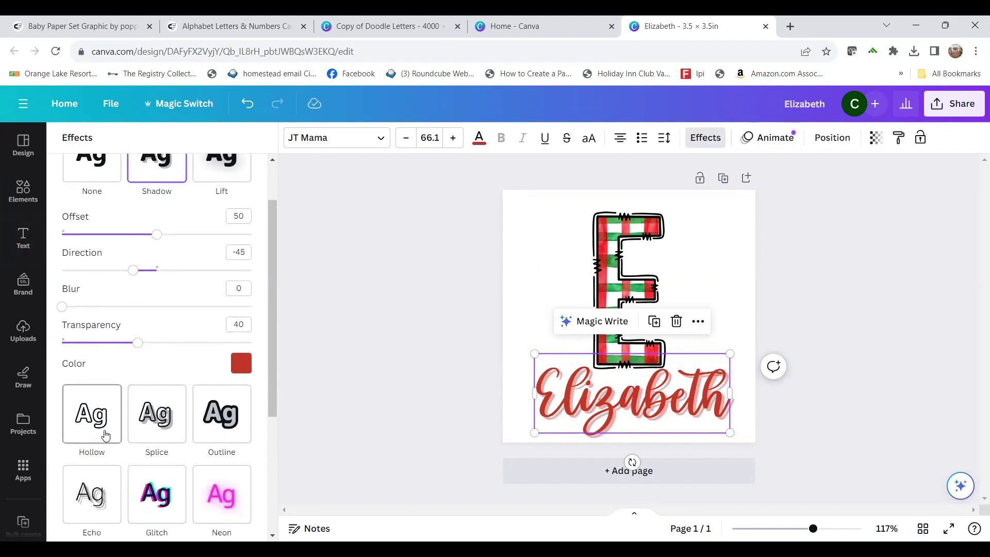
pyautogui.click(104, 436)
pyautogui.scroll(2, 103, 336)
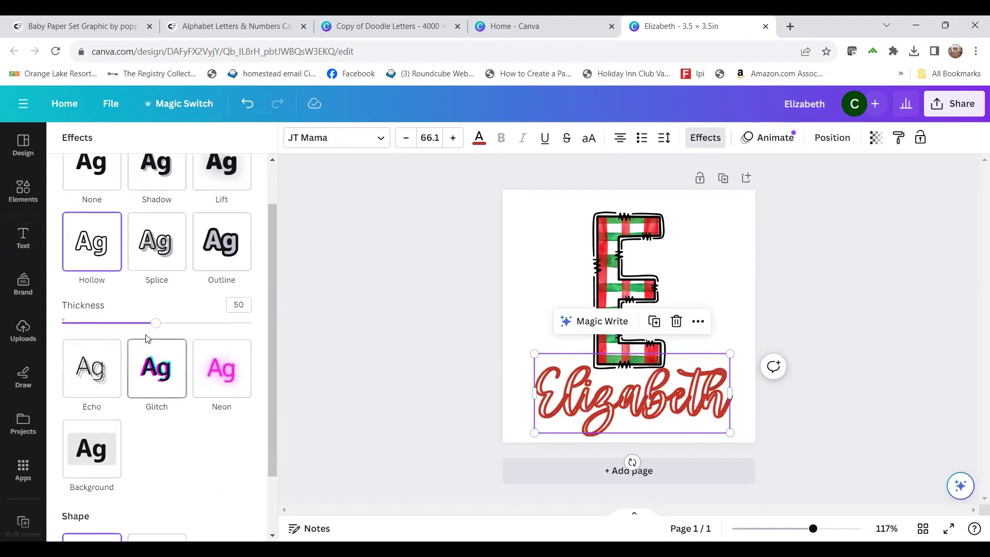
pyautogui.click(95, 227)
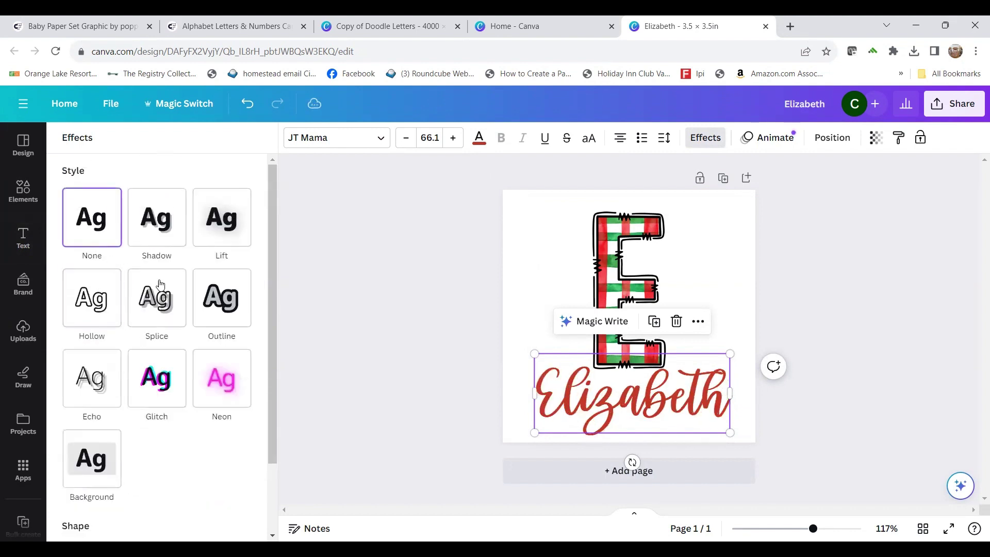
pyautogui.click(542, 287)
pyautogui.click(523, 288)
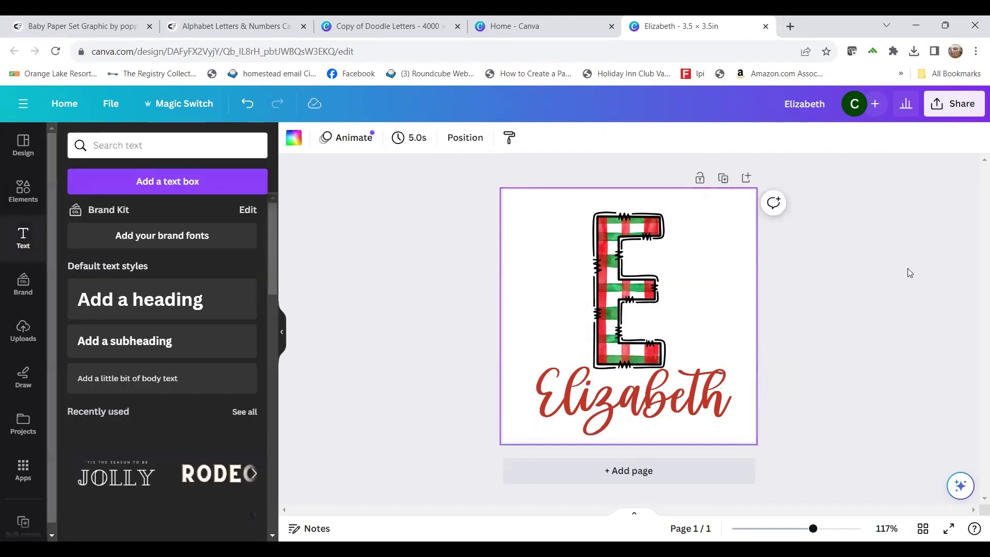
# Open the download settings for the 3.5 × 3.5 in letter E design.
pyautogui.click(952, 105)
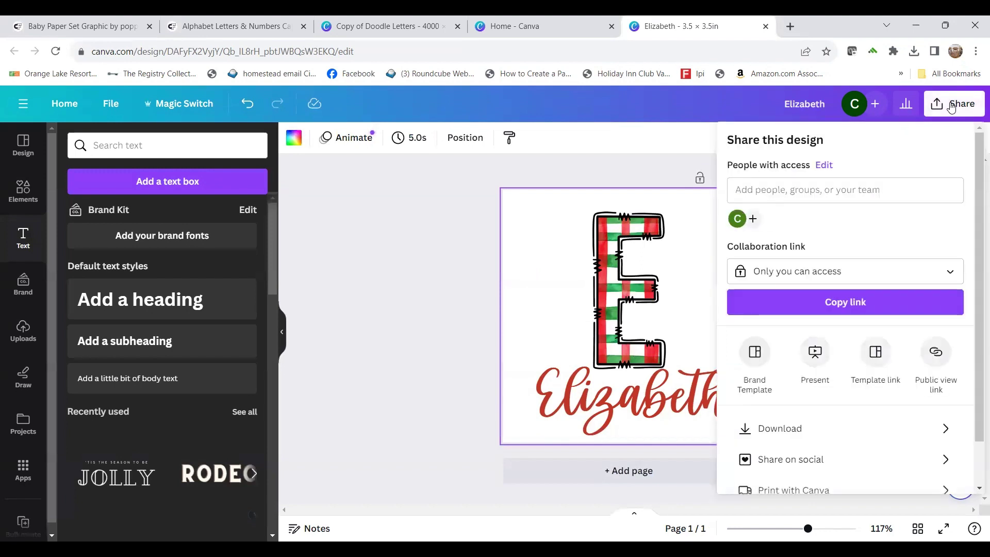
pyautogui.click(785, 439)
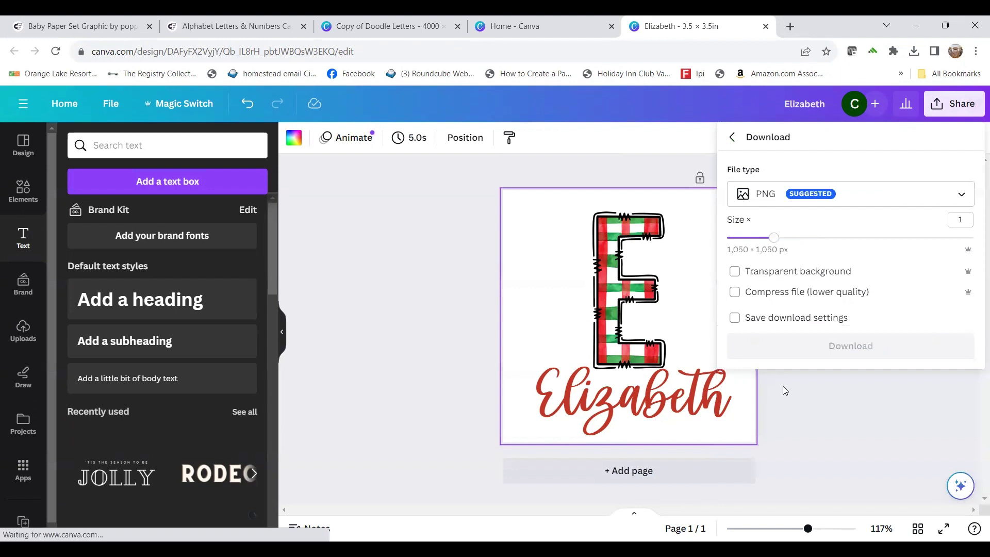
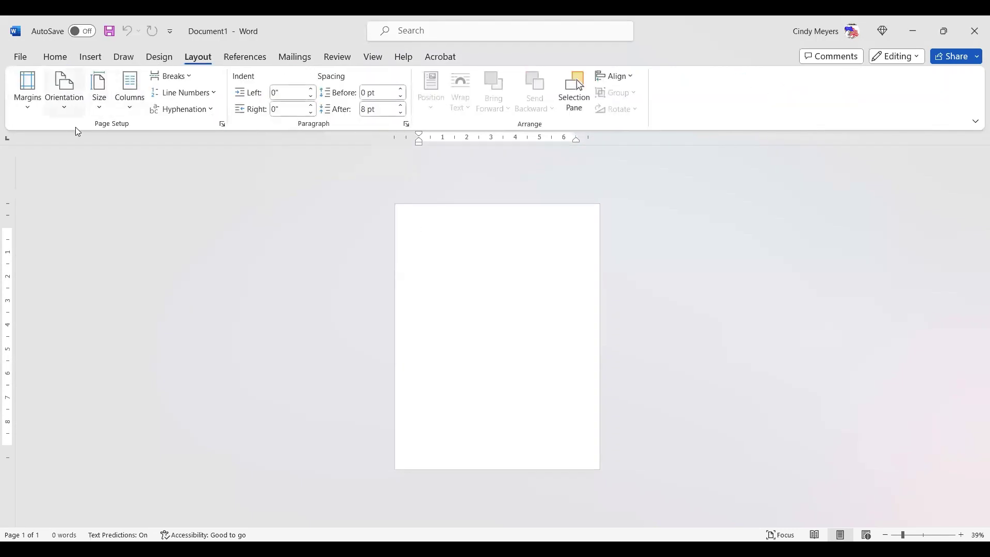
# Switch to Word and set all page margins of the blank document to 0" with the Last Custom Setting.
pyautogui.click(27, 98)
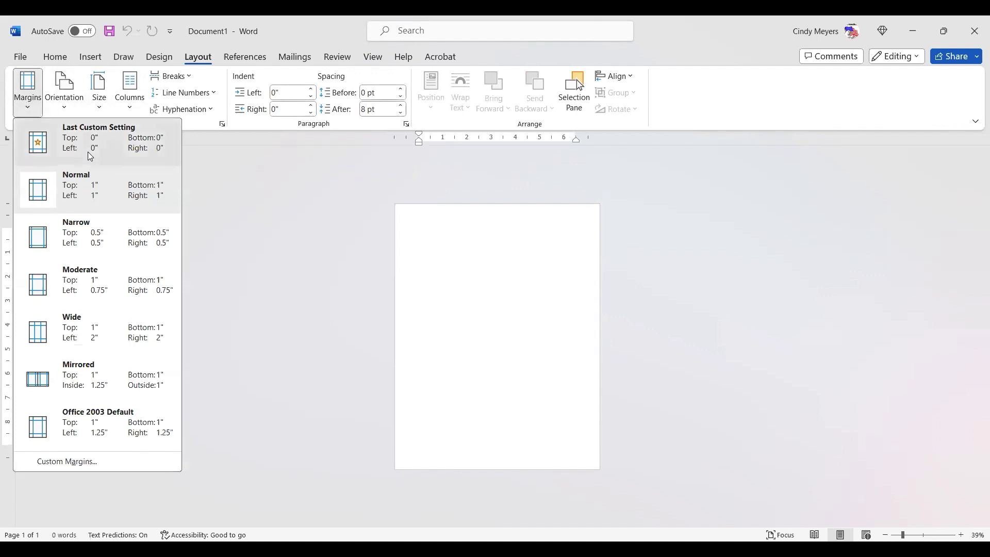
pyautogui.click(88, 151)
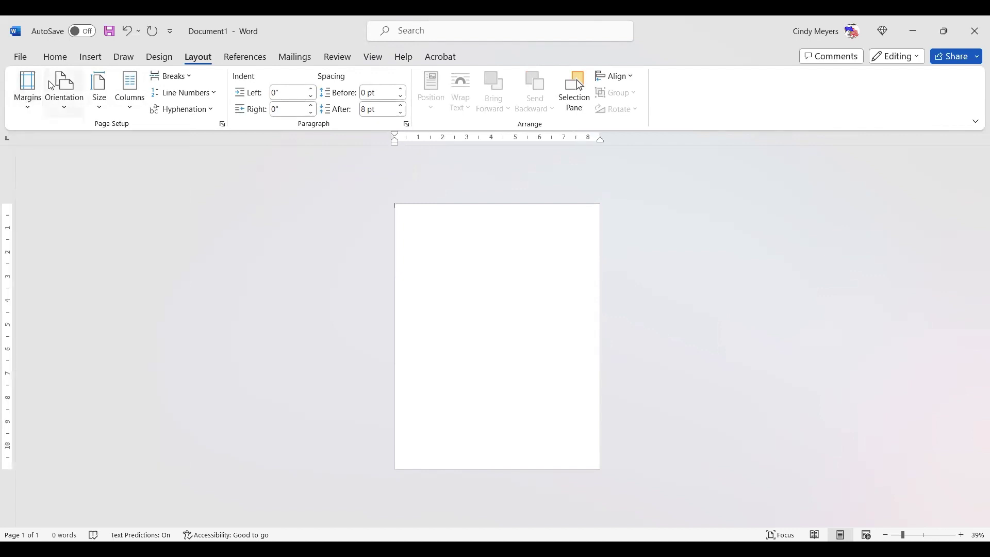
# Insert the three letter E name designs from the Downloads folder into the document as pictures.
pyautogui.click(90, 58)
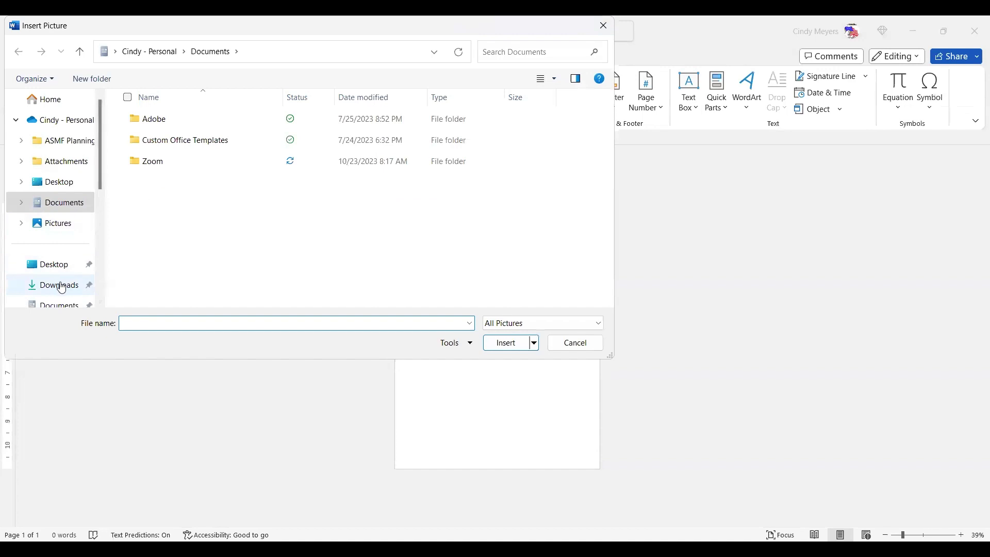
pyautogui.click(61, 285)
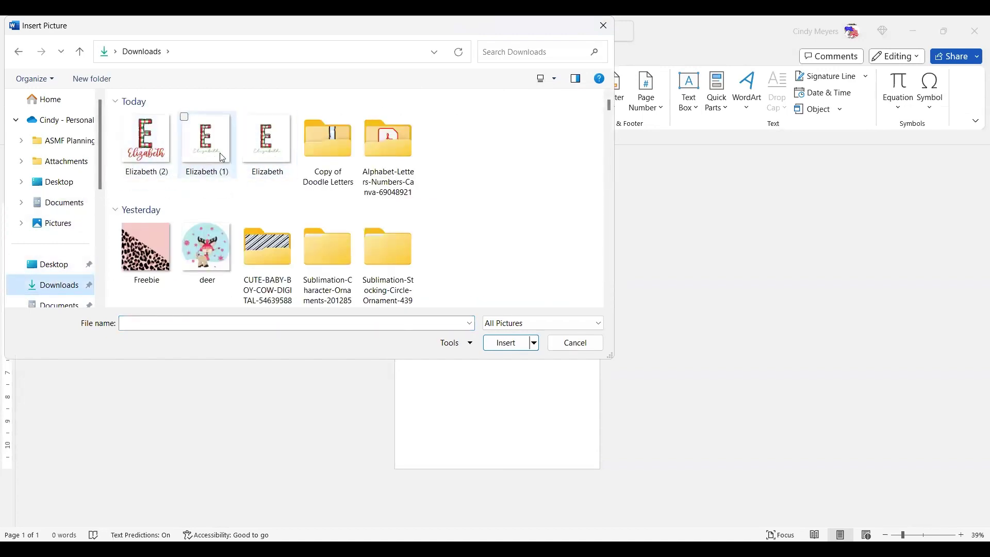
pyautogui.click(151, 151)
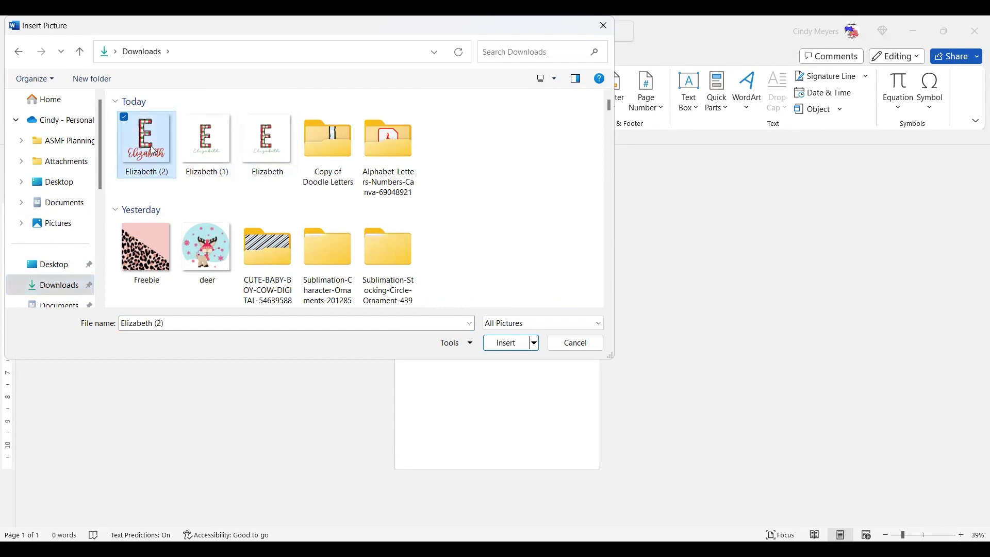
pyautogui.keyDown('ctrl'); pyautogui.click(208, 154); pyautogui.keyUp('ctrl')
pyautogui.keyDown('ctrl'); pyautogui.click(254, 155); pyautogui.keyUp('ctrl')
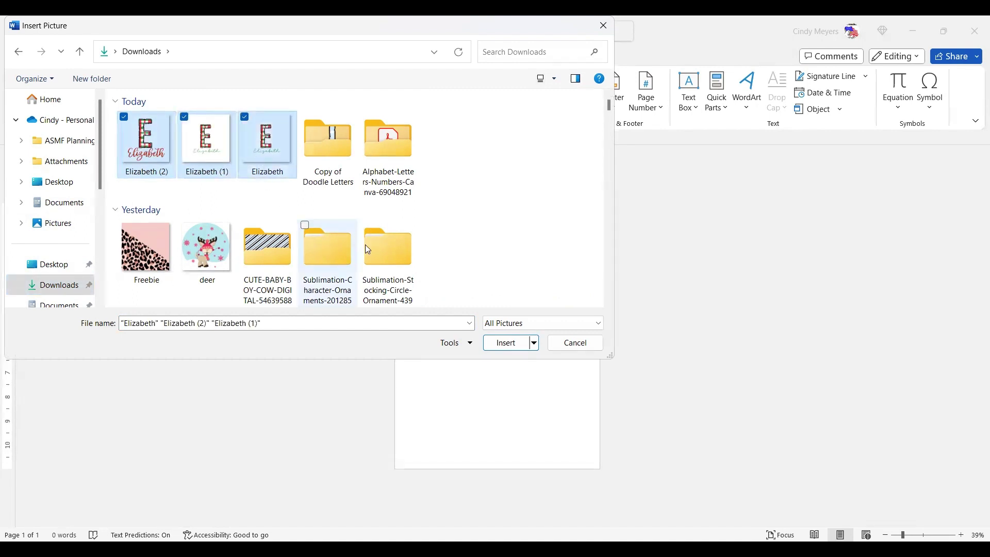
pyautogui.click(514, 346)
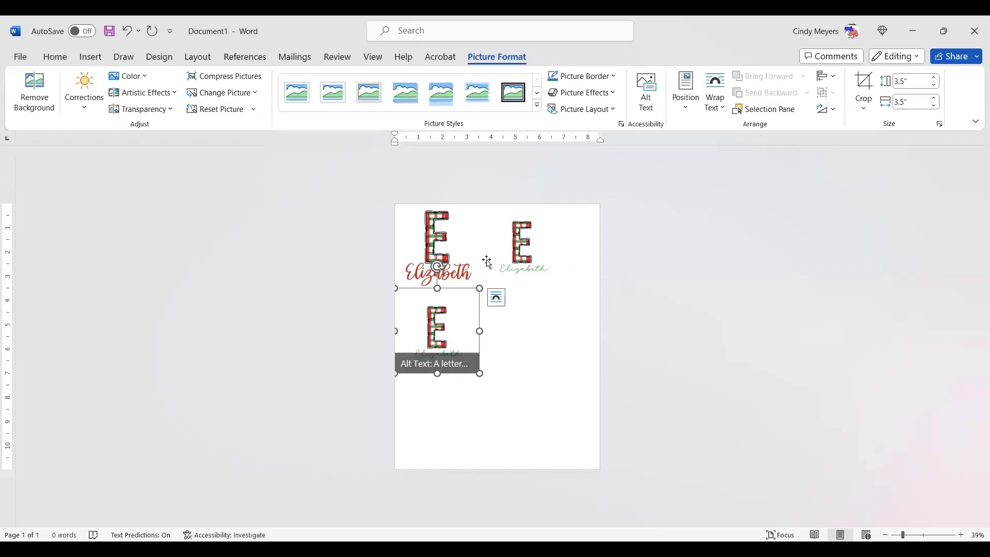
# Set the text wrapping to Through for the lower-row picture and for the picture with the red name.
pyautogui.click(497, 305)
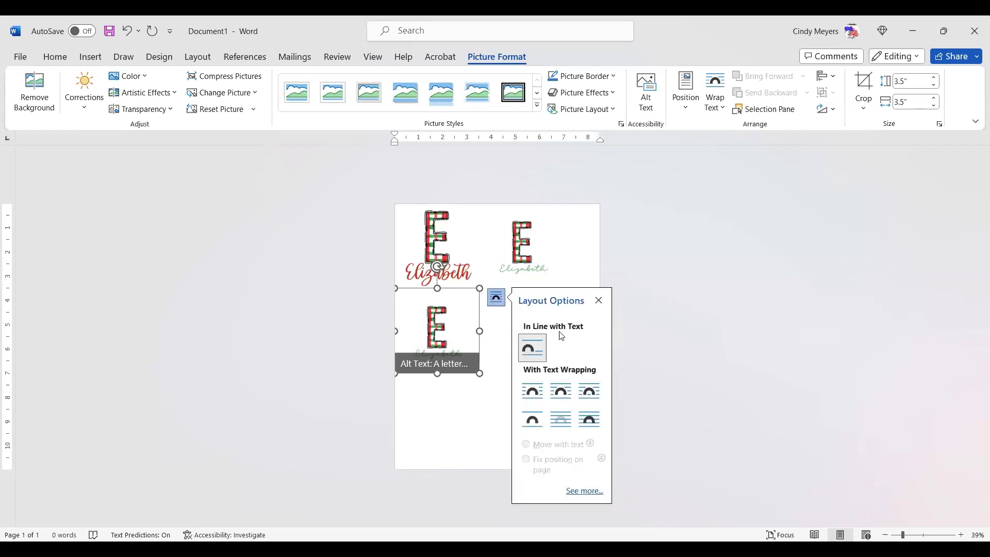
pyautogui.click(595, 400)
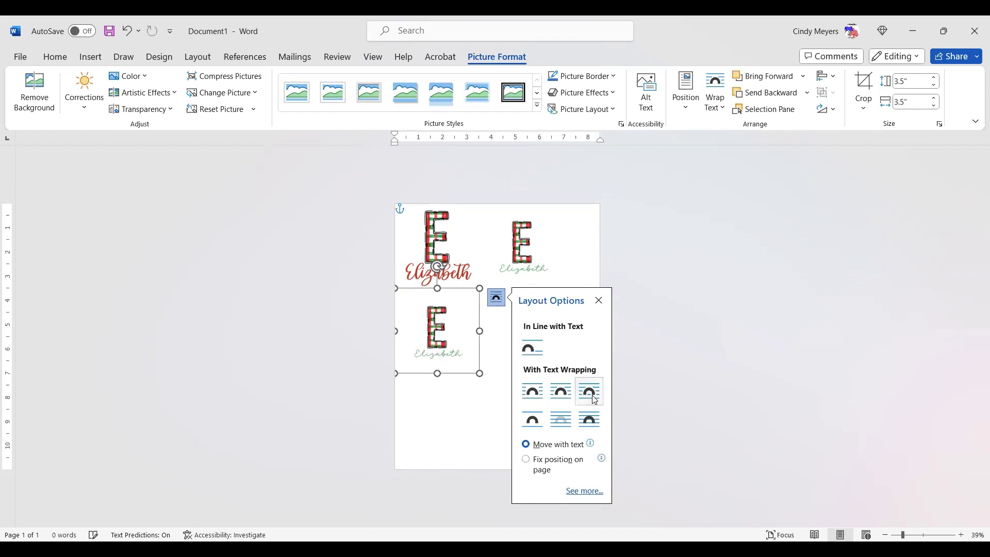
pyautogui.click(450, 270)
pyautogui.click(490, 215)
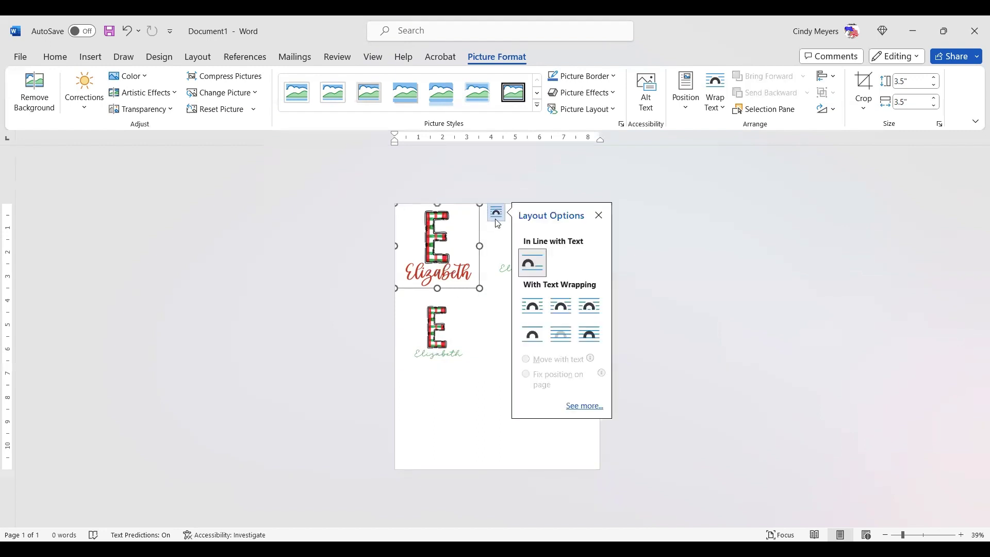
pyautogui.click(582, 301)
# Change the text wrapping of the second picture in the upper row and move it toward the page's right edge.
pyautogui.click(505, 246)
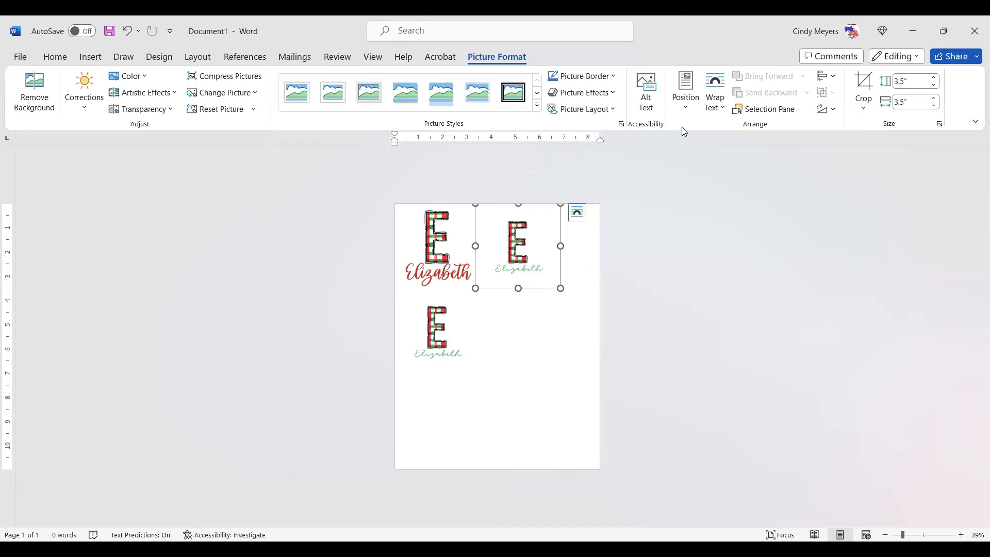
pyautogui.click(720, 112)
pyautogui.moveTo(540, 246)
pyautogui.mouseDown()
pyautogui.moveTo(541, 334)
pyautogui.moveTo(502, 349)
pyautogui.moveTo(474, 338)
pyautogui.moveTo(573, 272)
pyautogui.moveTo(562, 301)
pyautogui.moveTo(517, 283)
pyautogui.moveTo(541, 274)
pyautogui.moveTo(536, 333)
pyautogui.moveTo(522, 293)
pyautogui.moveTo(481, 273)
pyautogui.moveTo(529, 265)
pyautogui.moveTo(535, 271)
pyautogui.moveTo(457, 256)
pyautogui.moveTo(463, 322)
pyautogui.moveTo(498, 300)
pyautogui.moveTo(466, 275)
pyautogui.moveTo(462, 323)
pyautogui.moveTo(495, 335)
pyautogui.moveTo(497, 287)
pyautogui.moveTo(460, 276)
pyautogui.moveTo(460, 261)
pyautogui.moveTo(549, 259)
pyautogui.mouseUp()
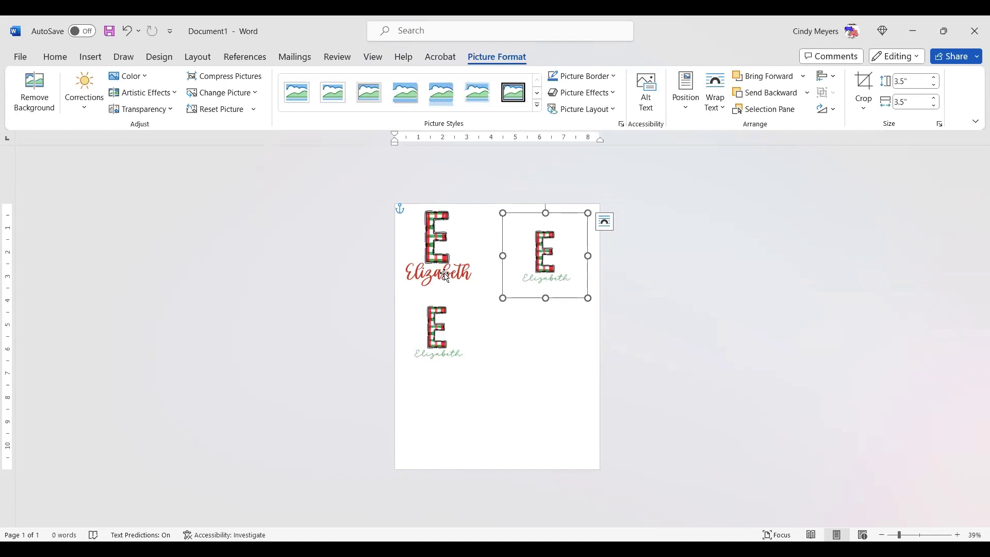
# Try moving the picture with the red name toward the page's centre and undo the move.
pyautogui.moveTo(448, 269); pyautogui.dragTo(526, 304)
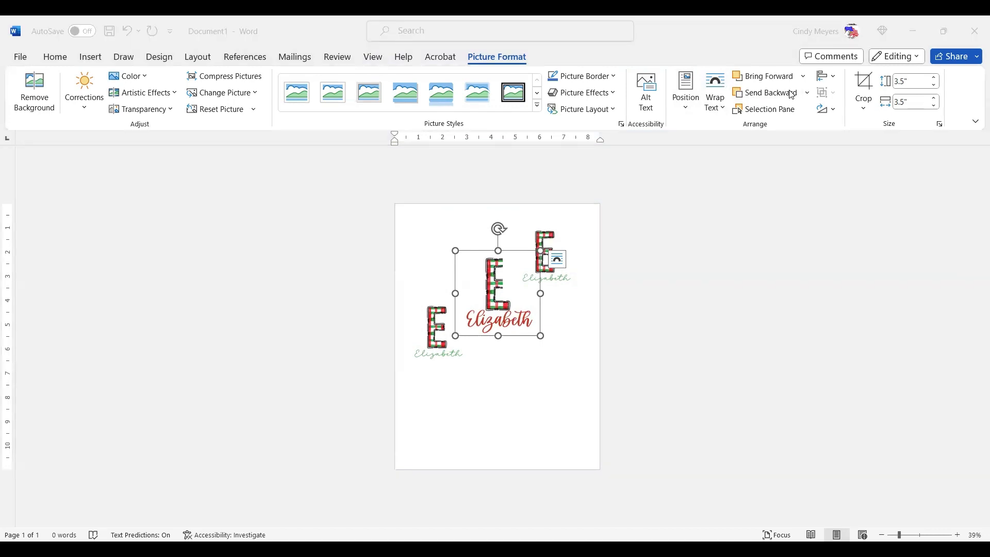
pyautogui.hotkey('ctrl', 'z')
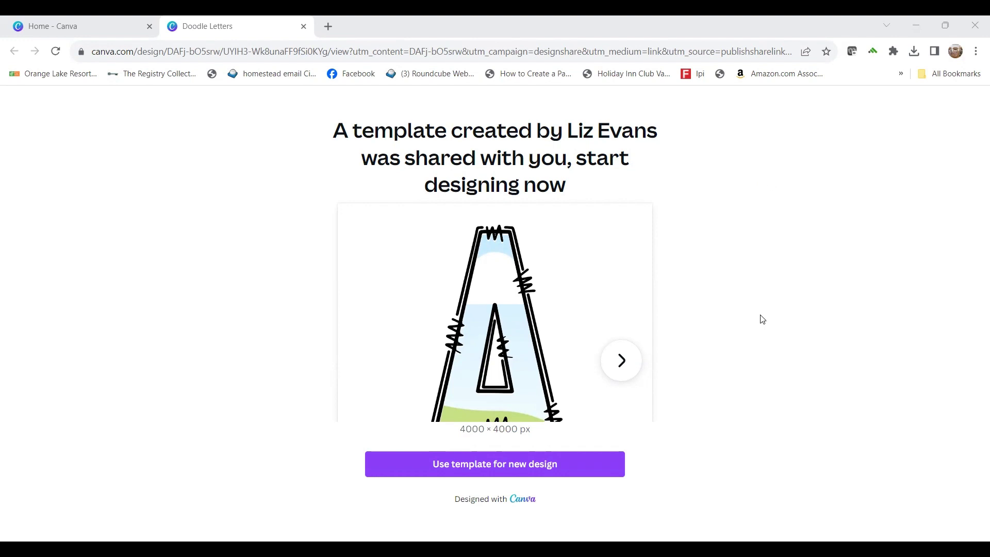
# Switch to Canva, create a design from the Doodle Letters template and upload photos 20231023_134725, 20231023_134728, 20231023_134721 and 20231023_132528.
pyautogui.click(443, 468)
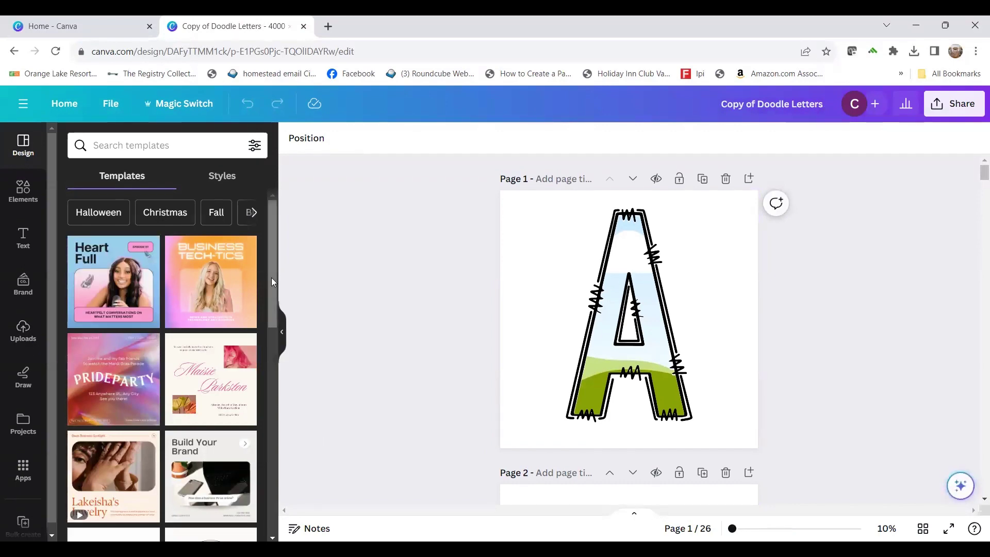
pyautogui.click(24, 333)
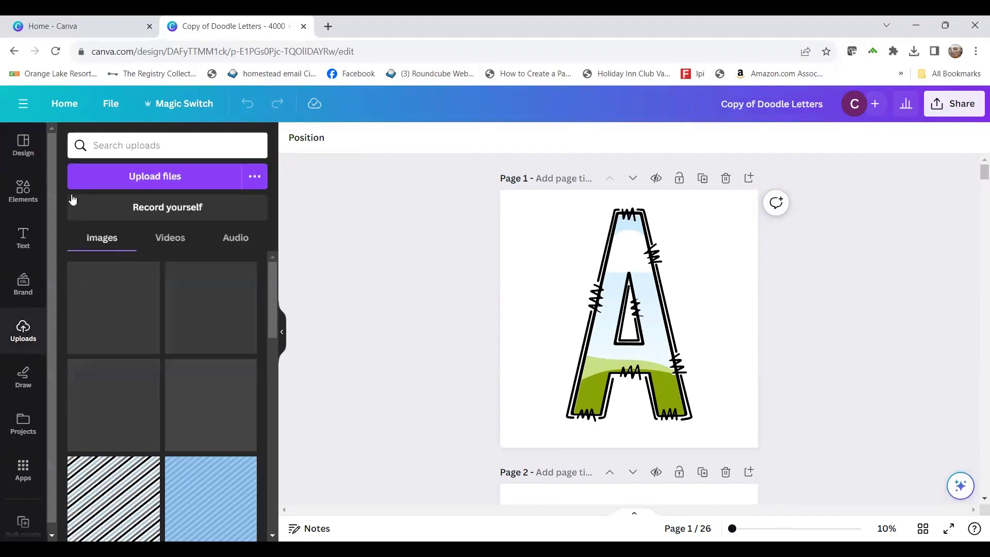
pyautogui.click(140, 179)
pyautogui.click(142, 140)
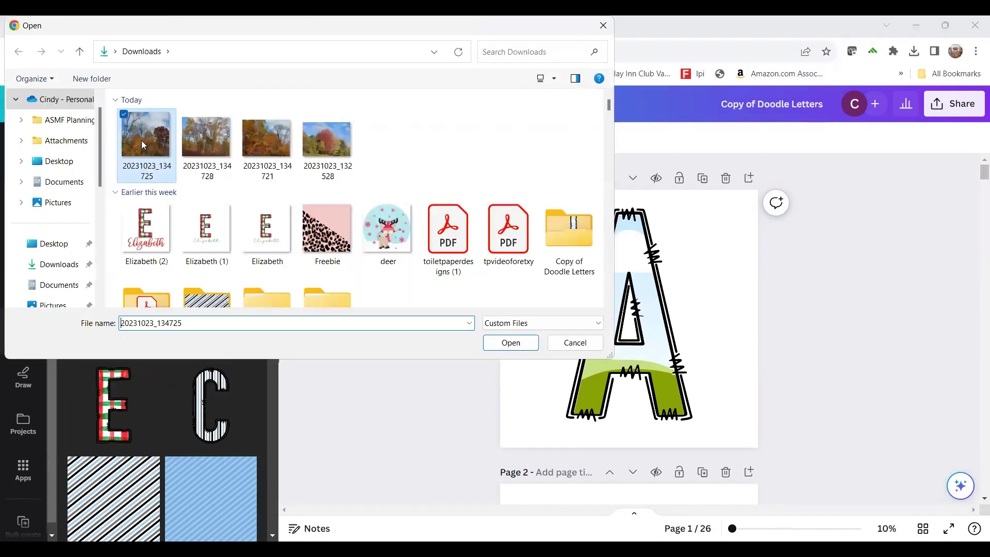
pyautogui.keyDown('ctrl'); pyautogui.click(221, 133); pyautogui.keyUp('ctrl')
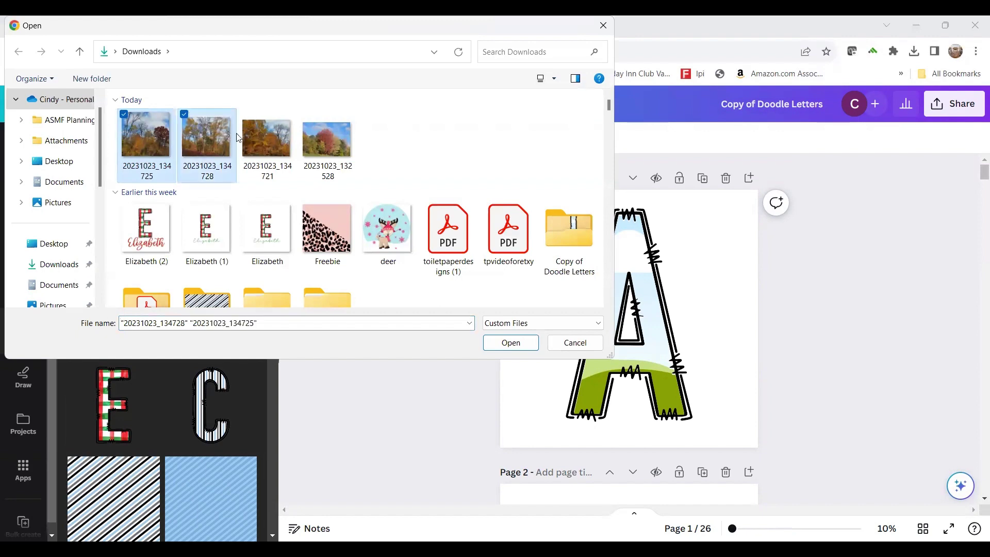
pyautogui.keyDown('ctrl'); pyautogui.click(268, 138); pyautogui.keyUp('ctrl')
pyautogui.keyDown('ctrl'); pyautogui.click(332, 149); pyautogui.keyUp('ctrl')
pyautogui.click(501, 343)
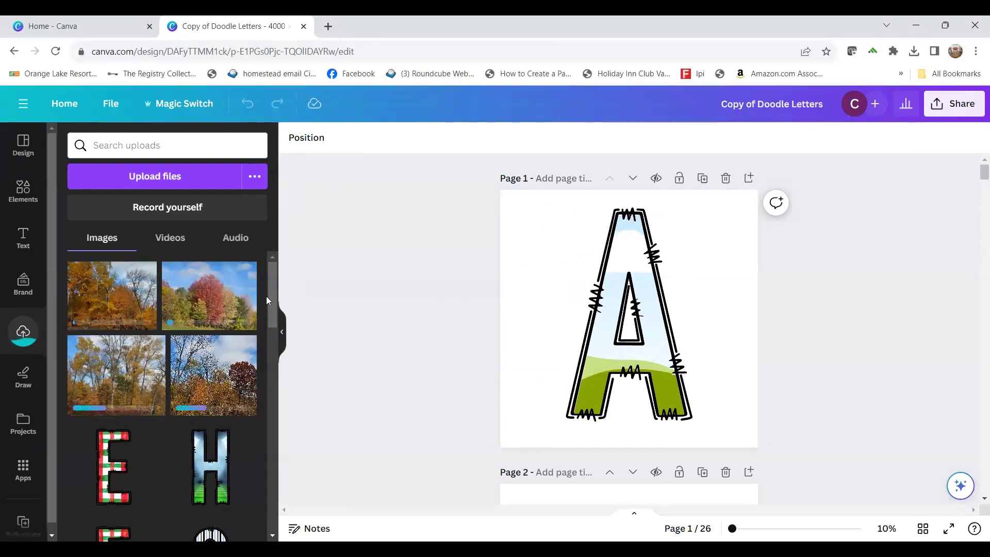
# Fill the letter A on page 1 with the uploaded photo of orange autumn trees.
pyautogui.moveTo(109, 310); pyautogui.dragTo(652, 359)
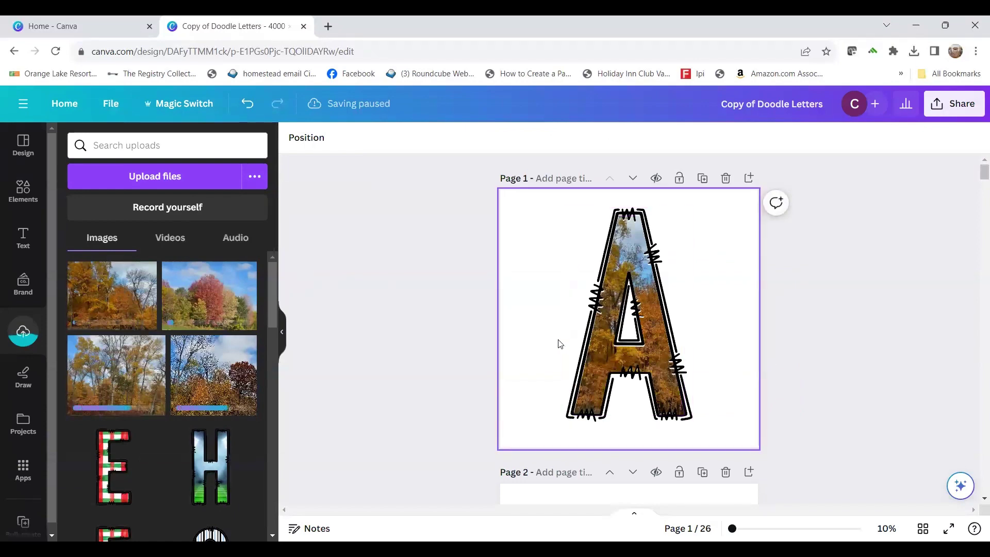
pyautogui.scroll(-3, 557, 343)
pyautogui.scroll(-10, 557, 340)
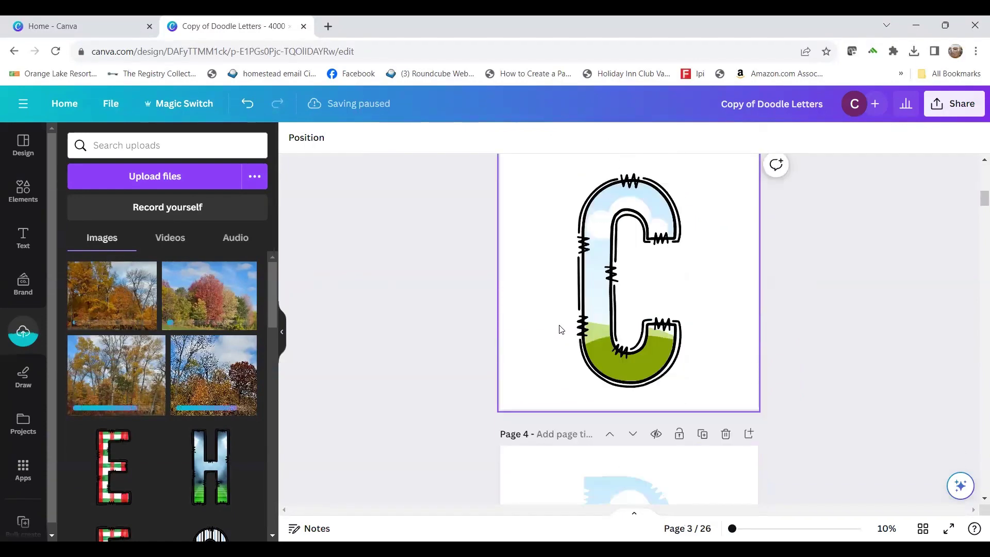
# Fill the letter F on page 6 with the red tree photo and the letter L on page 12 with the bare-branched autumn trees photo.
pyautogui.scroll(-6, 562, 327)
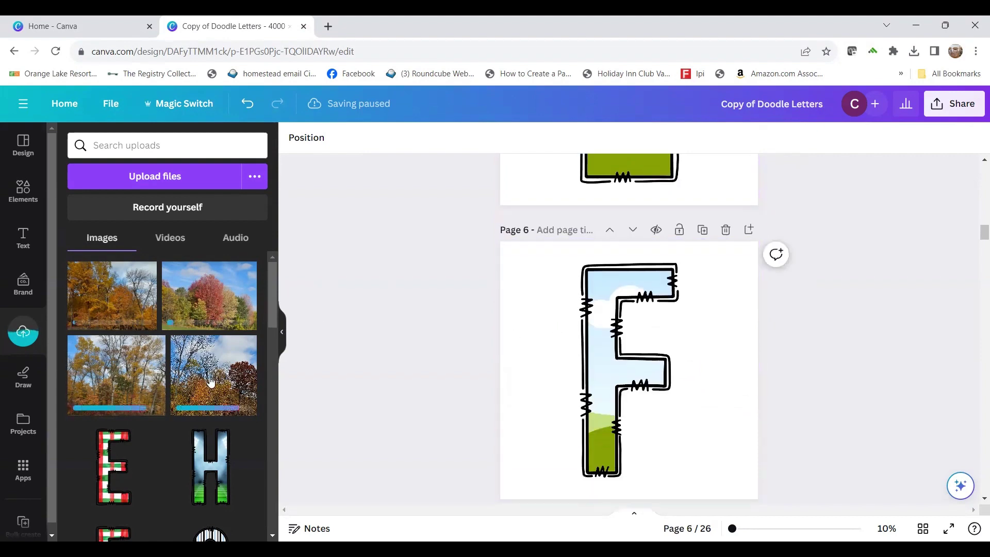
pyautogui.moveTo(207, 314); pyautogui.dragTo(585, 391)
pyautogui.scroll(-10, 592, 367)
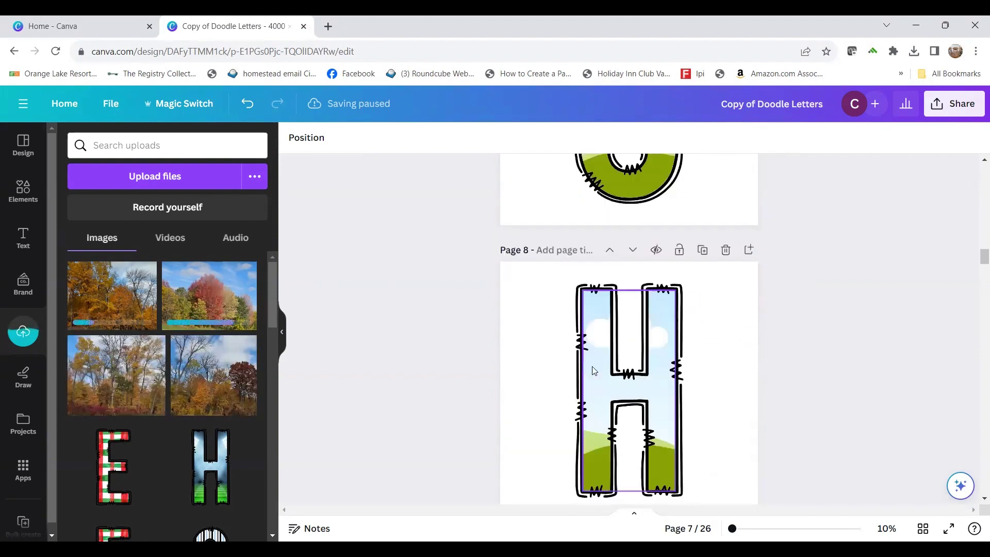
pyautogui.scroll(-10, 593, 366)
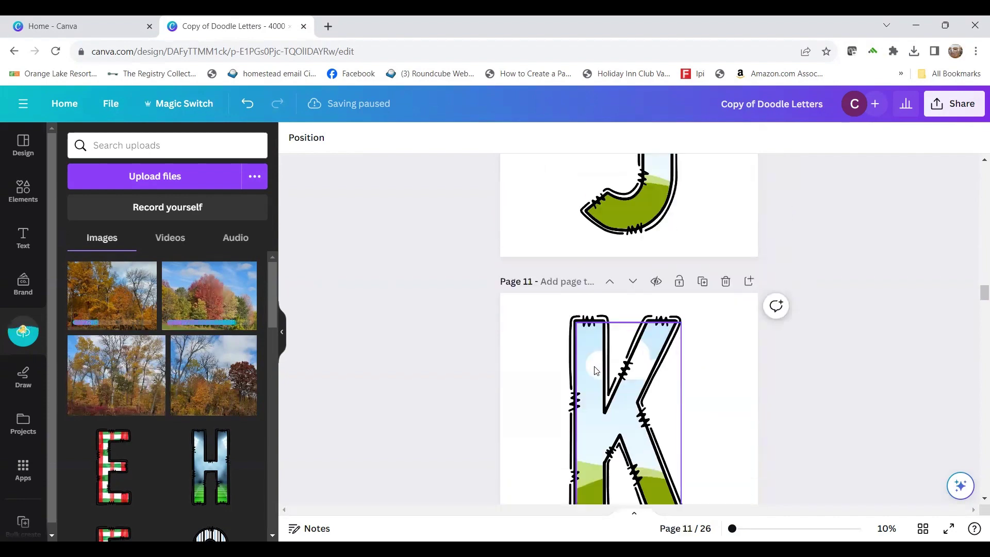
pyautogui.click(129, 392)
pyautogui.moveTo(607, 379); pyautogui.dragTo(601, 413)
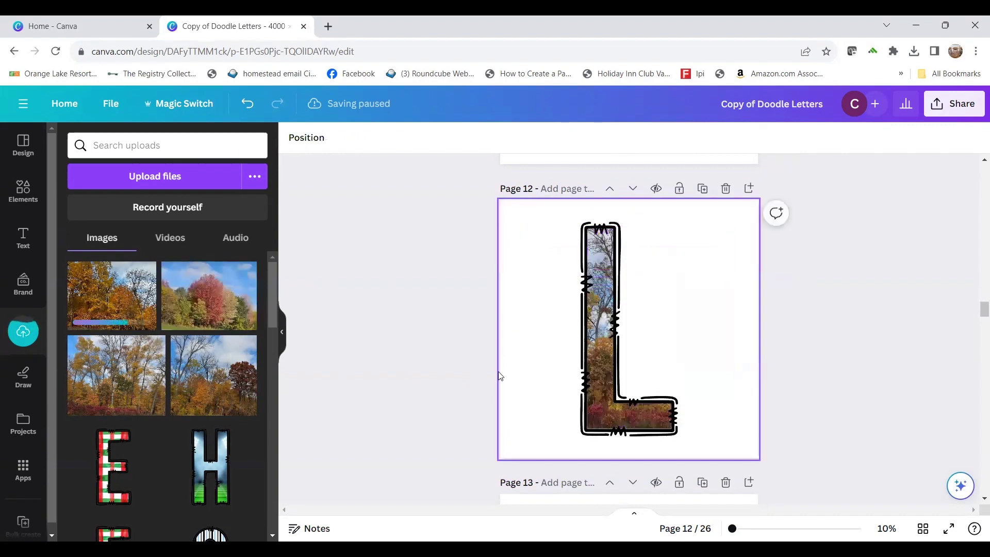
pyautogui.click(958, 104)
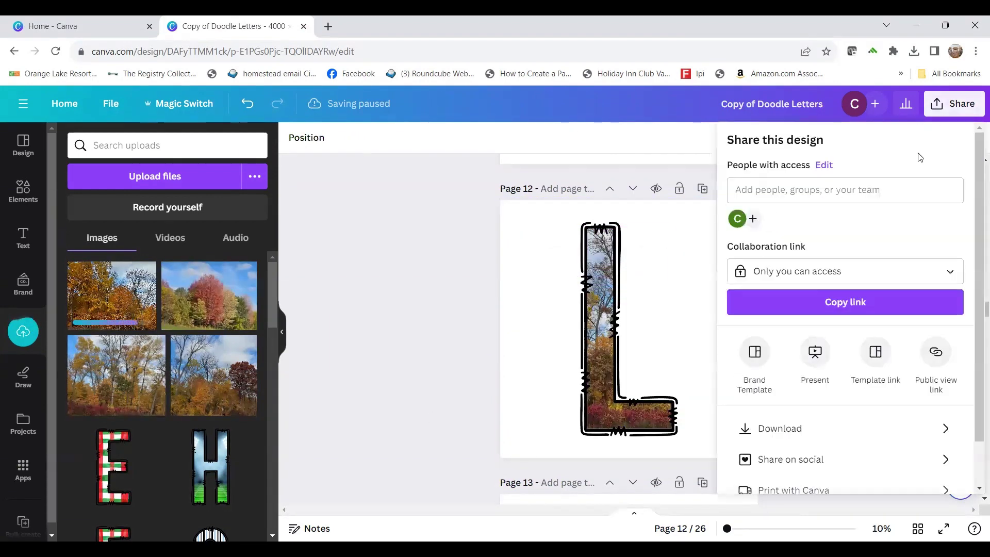
pyautogui.click(777, 430)
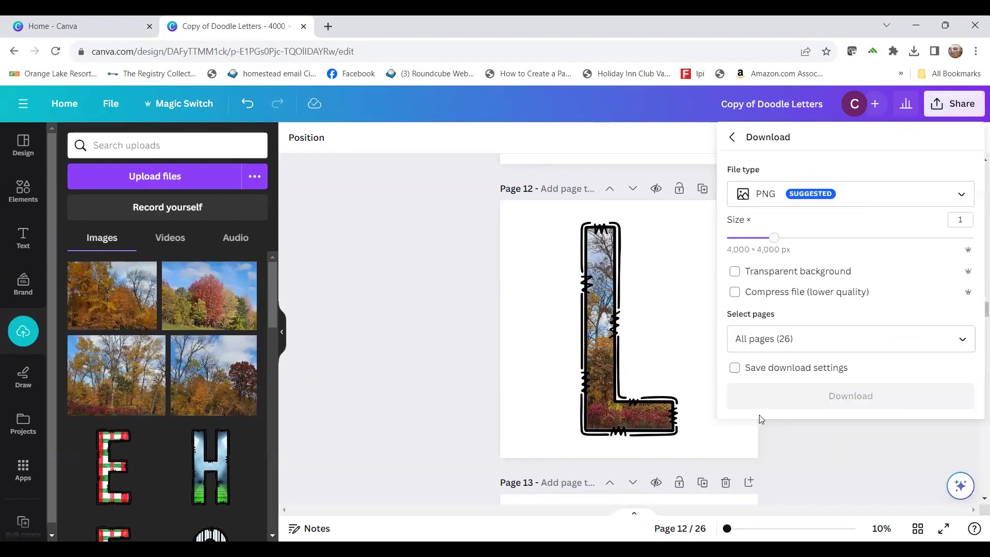
pyautogui.click(735, 270)
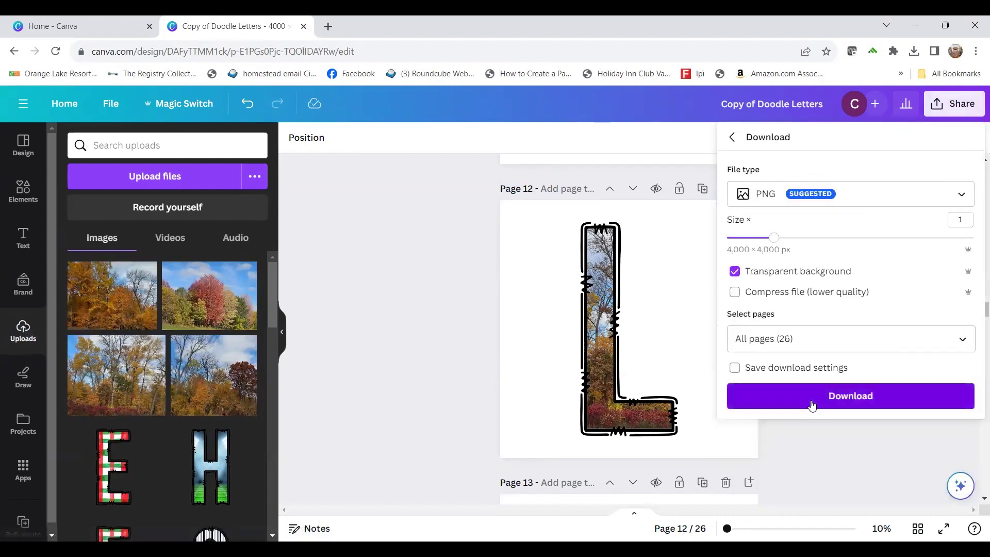
# Rename the design by adding "fall" in front of "Copy of Doodle Letters".
pyautogui.click(792, 106)
pyautogui.click(720, 99)
pyautogui.write('fall')
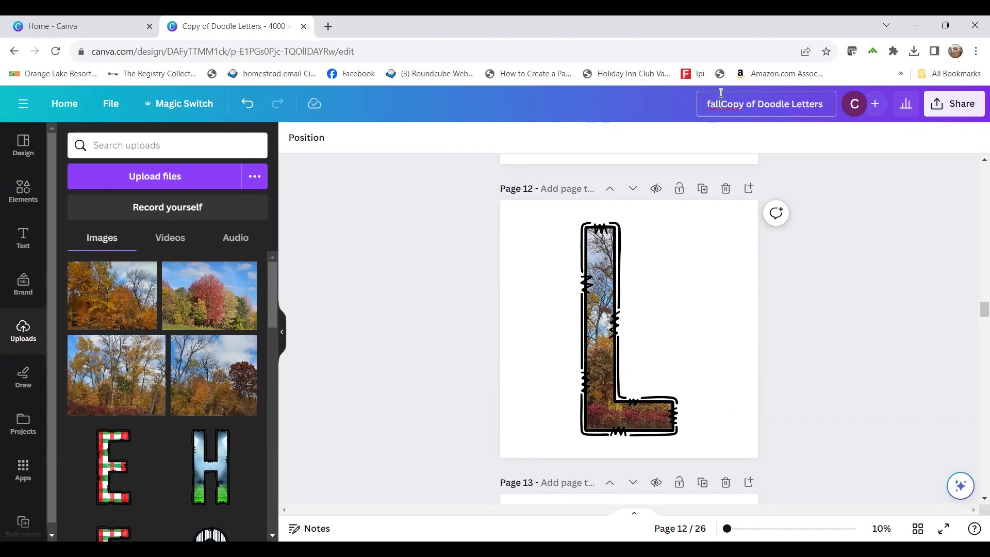
# Download all pages of the design as PNG with a transparent background.
pyautogui.click(952, 109)
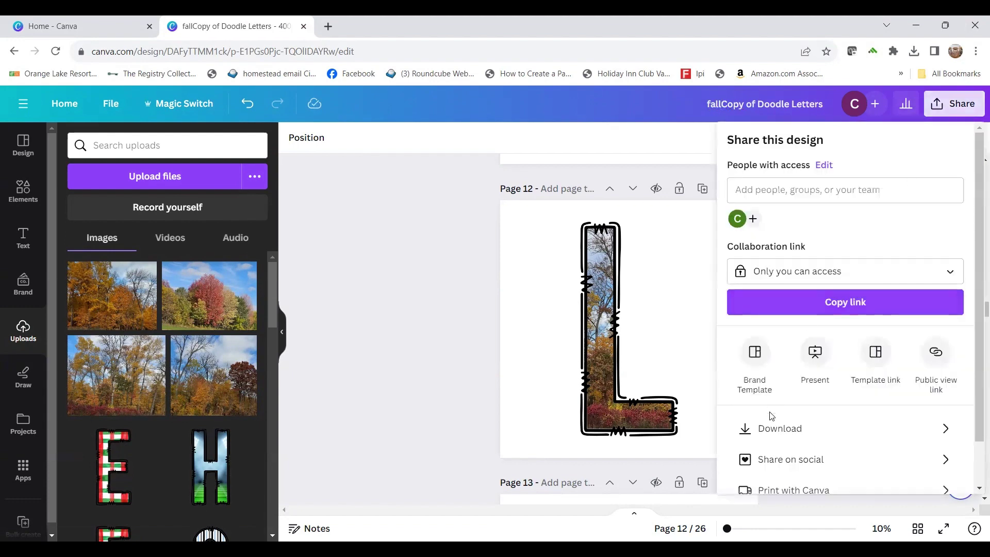
pyautogui.click(768, 431)
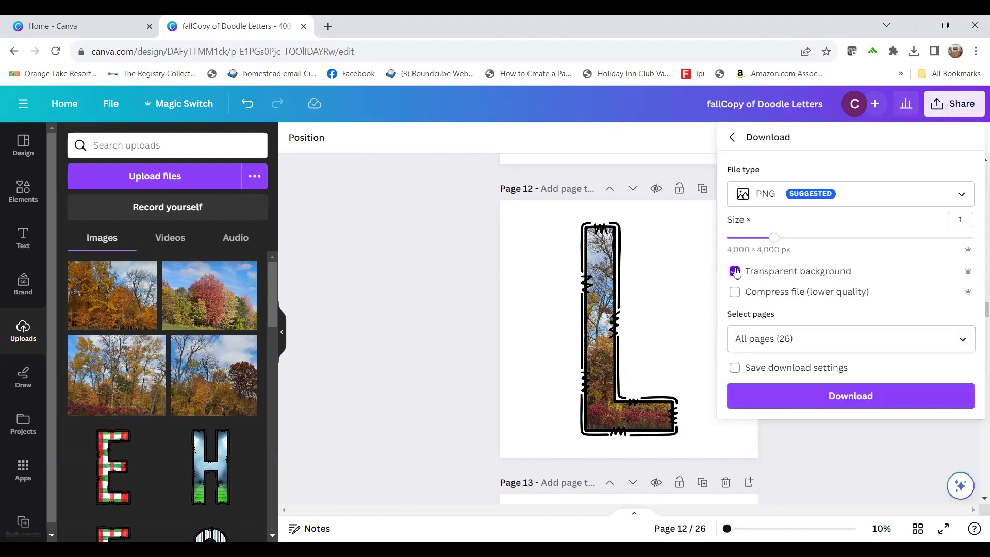
pyautogui.click(818, 402)
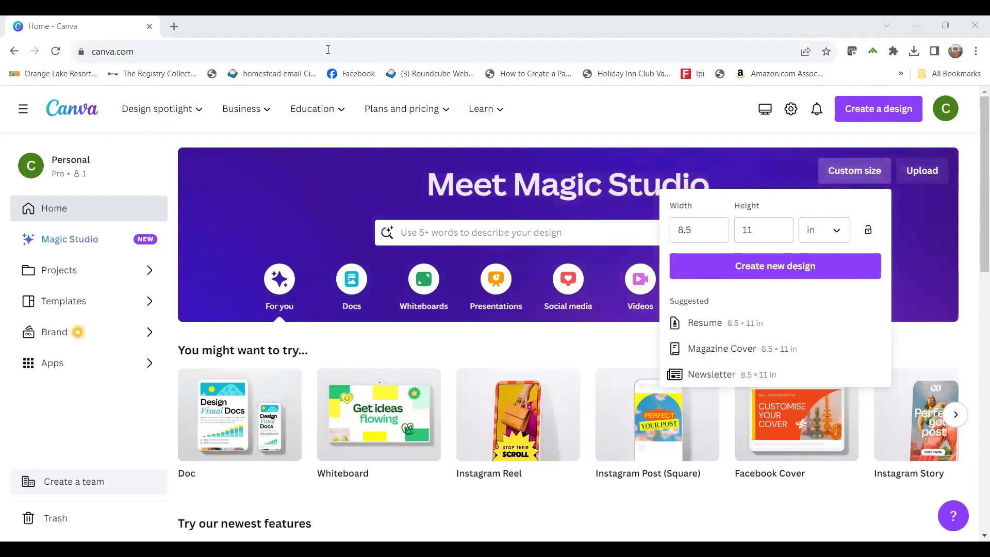
# Create a new custom-size design 8 inches wide and 8 inches high.
pyautogui.moveTo(412, 110)
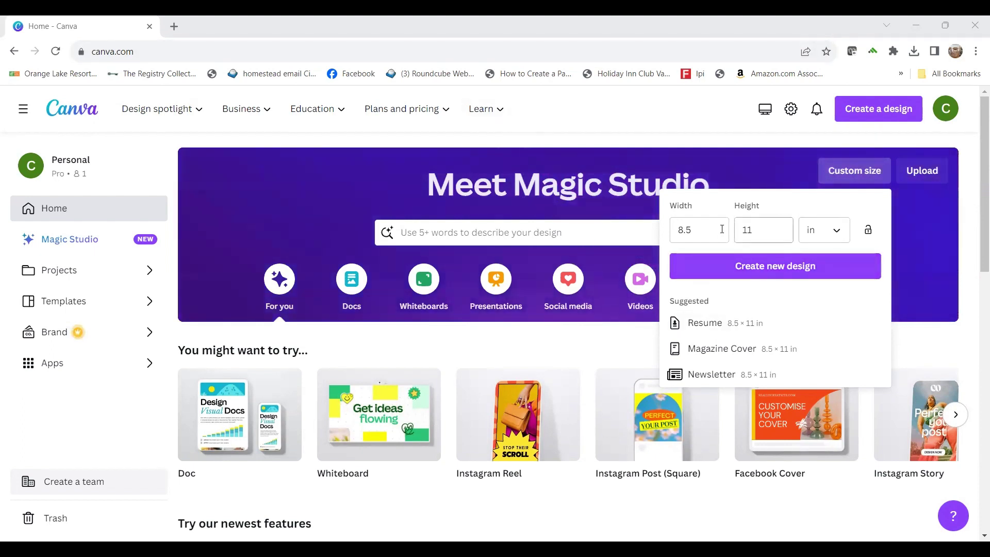
pyautogui.click(659, 230)
pyautogui.click(864, 174)
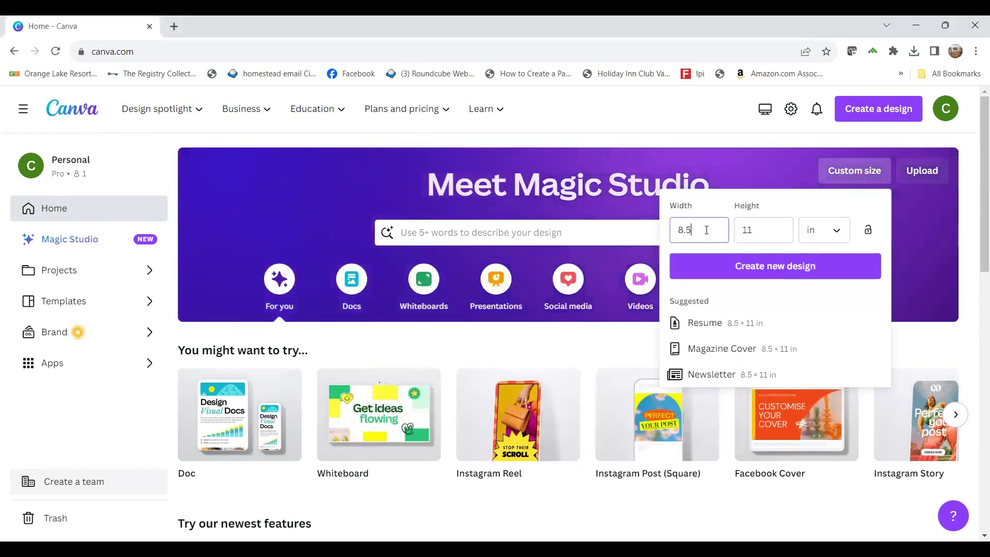
pyautogui.moveTo(705, 230); pyautogui.dragTo(676, 230)
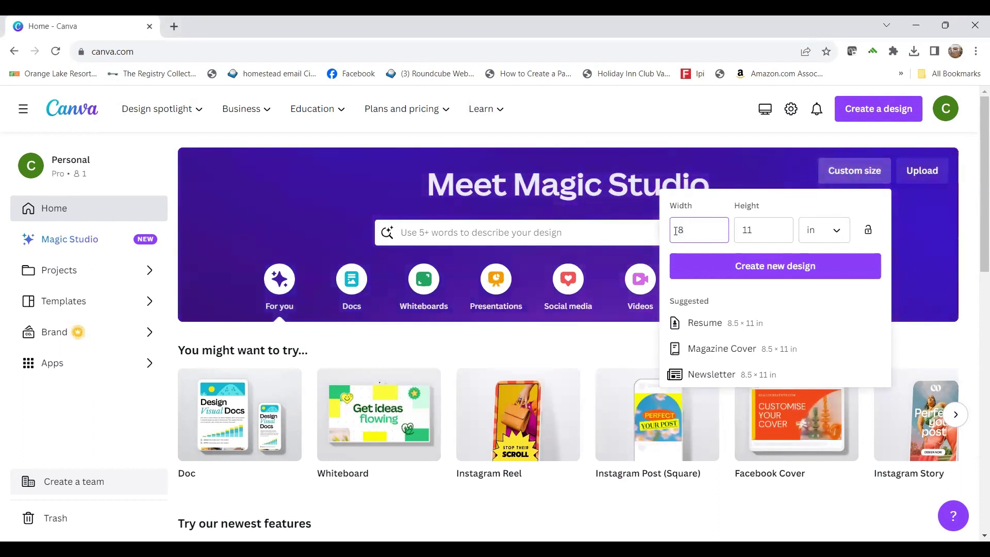
pyautogui.click(763, 229)
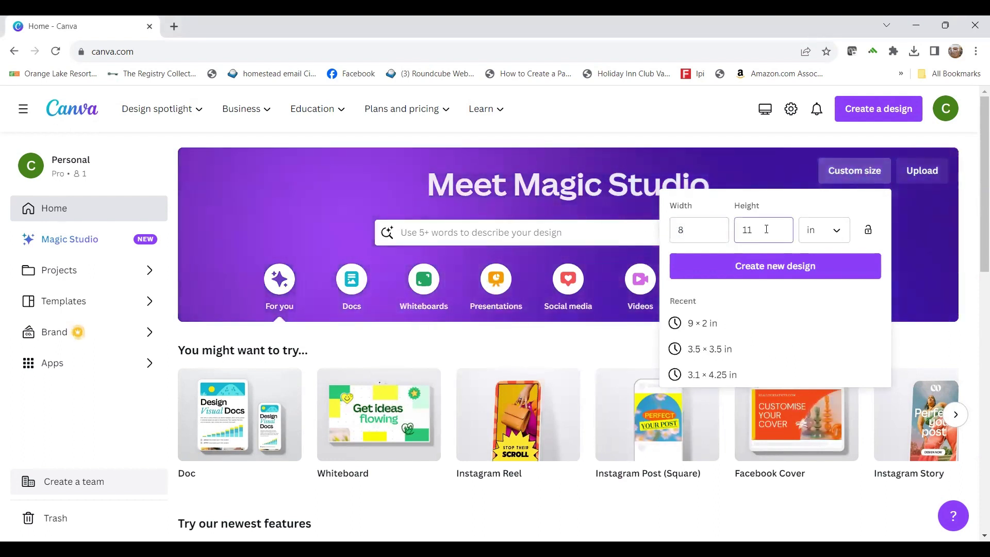
pyautogui.press('BackSpace')
pyautogui.press('BackSpace')
pyautogui.write('8')
pyautogui.click(792, 271)
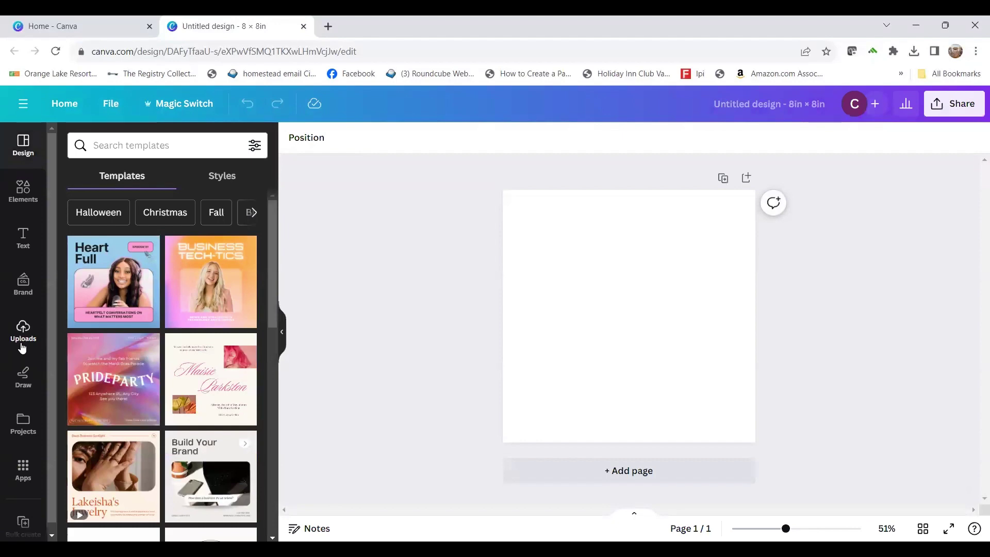
# Add the uploaded photo-filled letters L, A and F plus a second L to the blank page.
pyautogui.click(23, 332)
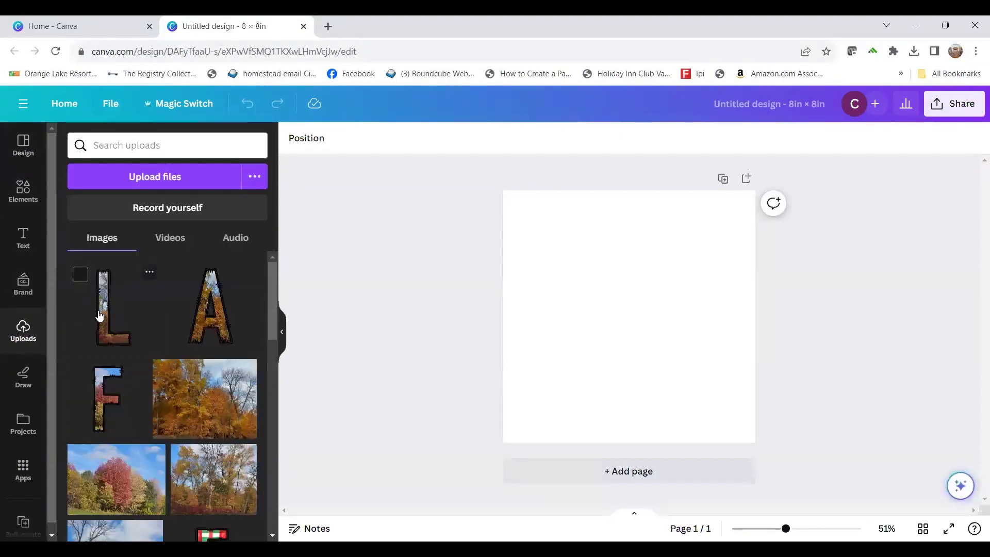
pyautogui.click(99, 316)
pyautogui.click(200, 327)
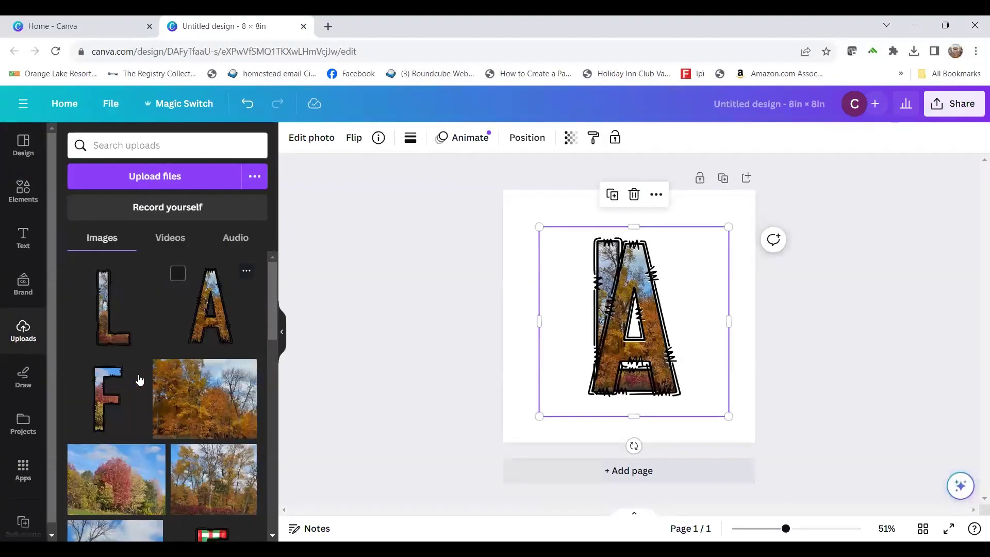
pyautogui.click(108, 407)
pyautogui.click(109, 309)
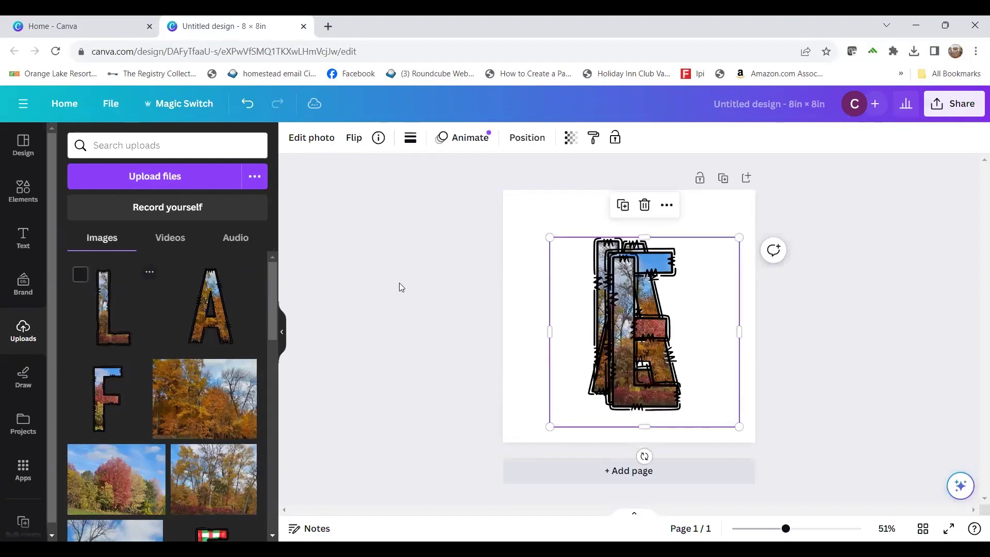
# Shrink the overlapping letters on the page and delete the smaller of the two L's.
pyautogui.moveTo(737, 238); pyautogui.dragTo(628, 348)
pyautogui.click(676, 257)
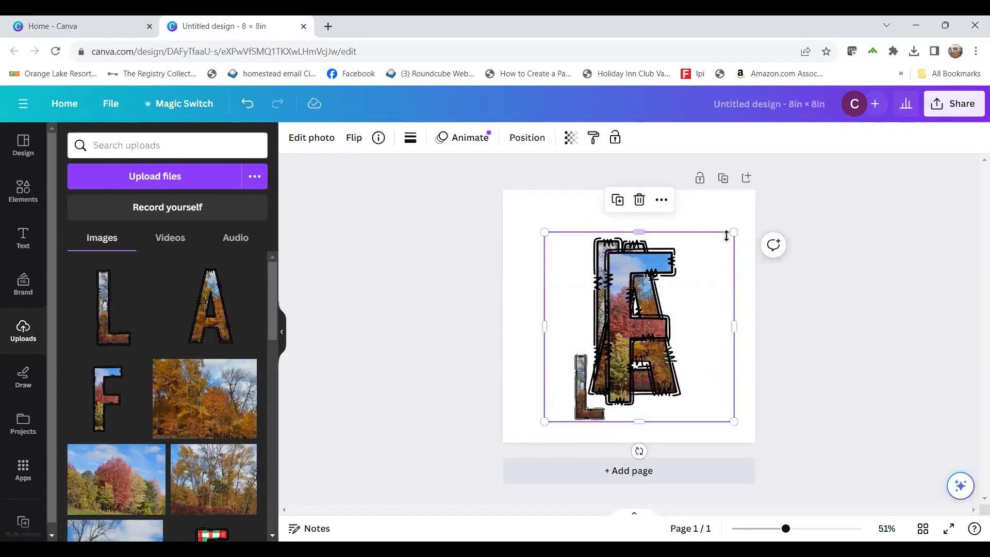
pyautogui.moveTo(733, 232); pyautogui.dragTo(626, 340)
pyautogui.click(647, 281)
pyautogui.moveTo(727, 229); pyautogui.dragTo(615, 340)
pyautogui.click(636, 310)
pyautogui.moveTo(723, 221); pyautogui.dragTo(716, 321)
pyautogui.moveTo(588, 376); pyautogui.dragTo(674, 376)
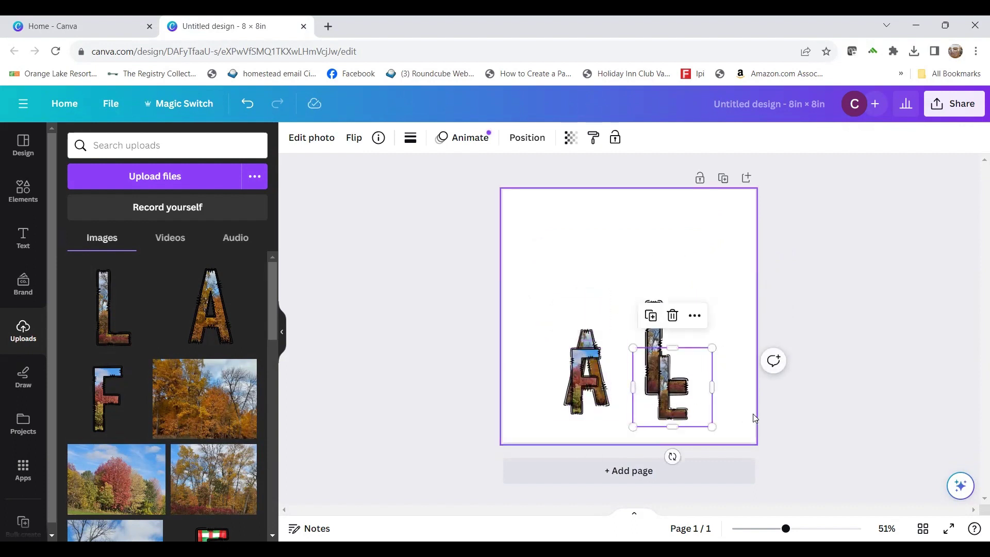
pyautogui.press('Delete')
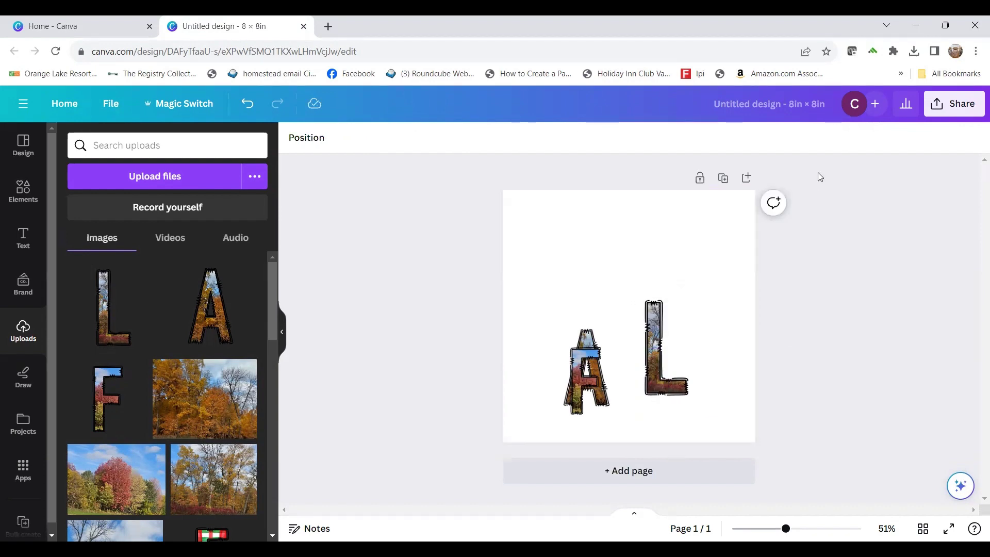
# Arrange the letters F, A and L side by side in the upper half of the page, enlarging the F to match the A.
pyautogui.moveTo(580, 382); pyautogui.dragTo(553, 292)
pyautogui.moveTo(599, 324); pyautogui.dragTo(610, 331)
pyautogui.moveTo(584, 370); pyautogui.dragTo(596, 286)
pyautogui.moveTo(647, 357); pyautogui.dragTo(626, 286)
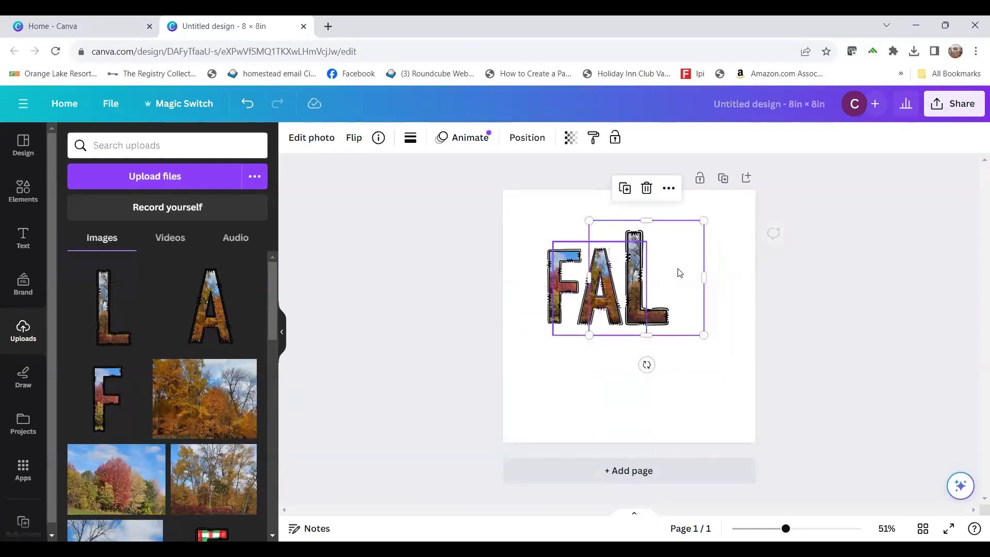
# Resize the letter L to the height of the F and A and align it beside the A.
pyautogui.moveTo(704, 220); pyautogui.dragTo(673, 252)
pyautogui.moveTo(625, 283); pyautogui.dragTo(634, 266)
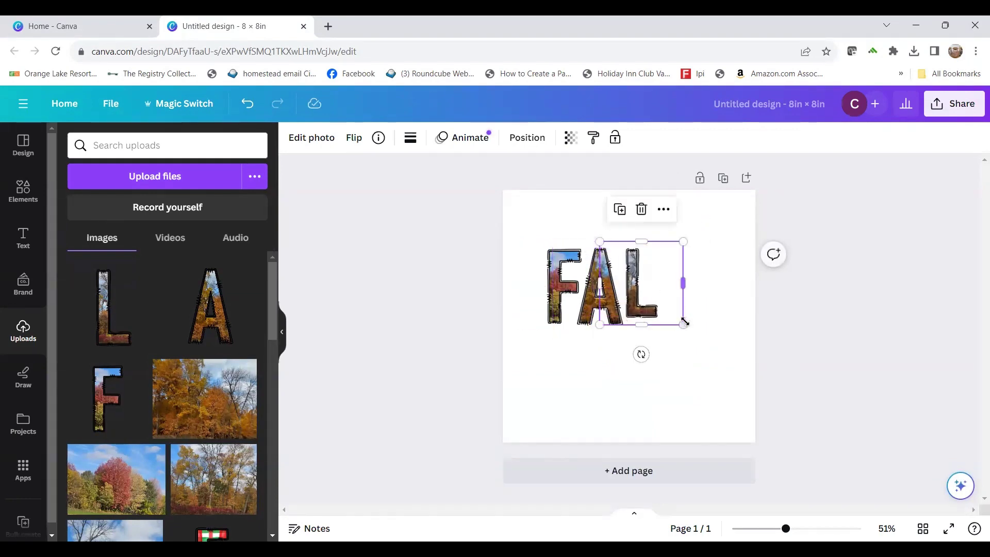
pyautogui.moveTo(683, 324); pyautogui.dragTo(691, 330)
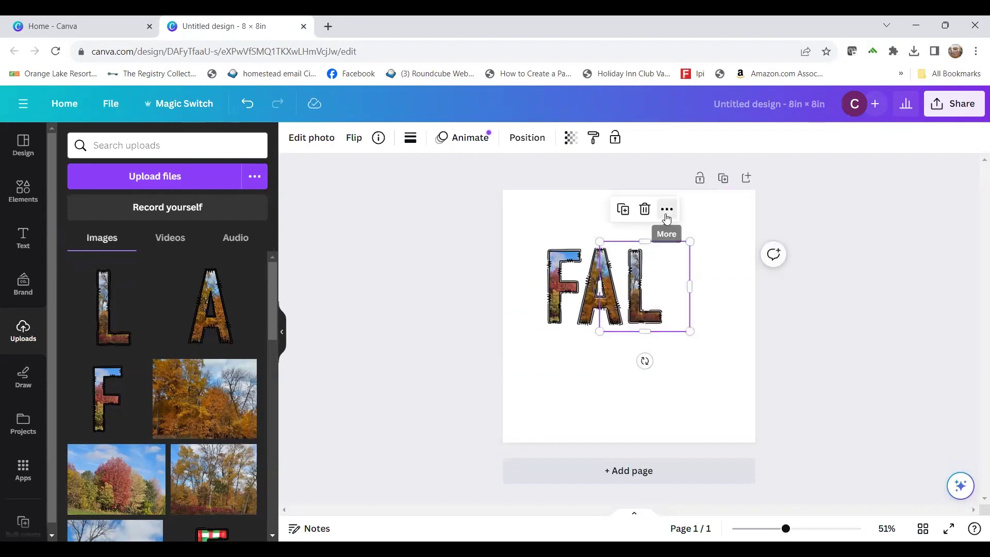
# Duplicate the letter L and place the copy after the first L to complete the word FALL.
pyautogui.click(666, 209)
pyautogui.click(676, 256)
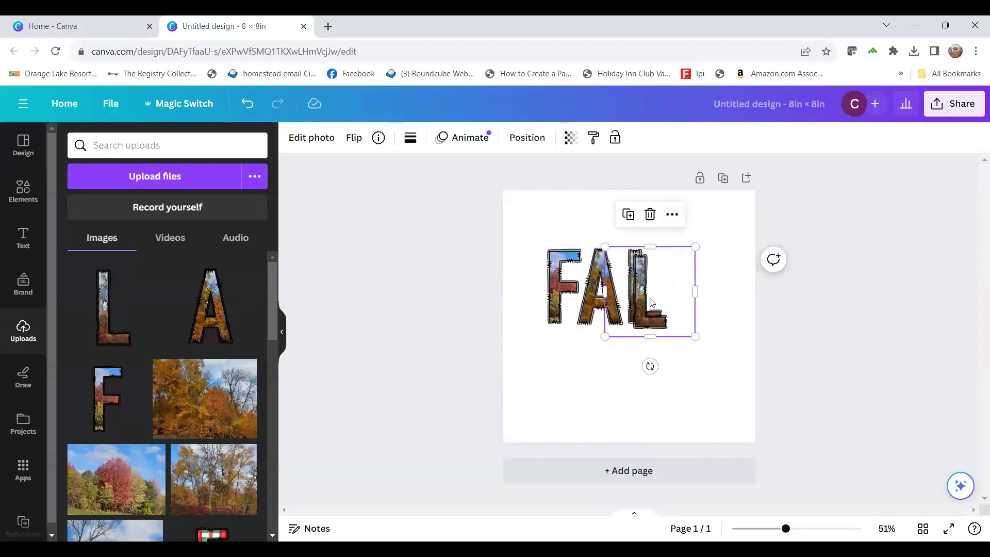
pyautogui.moveTo(638, 303); pyautogui.dragTo(675, 299)
pyautogui.click(647, 373)
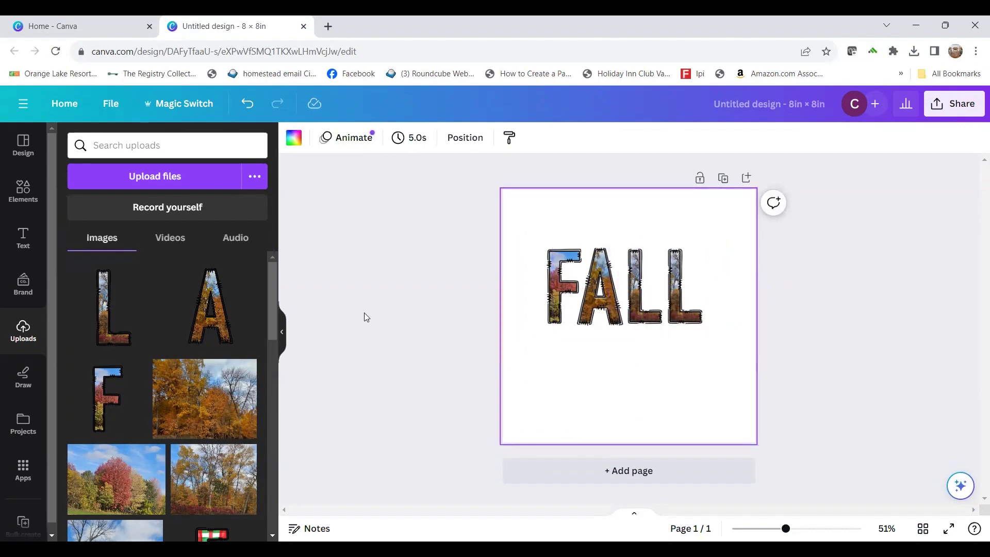
# Add a text box reading "Splendor" at font size 85 and position it below the word FALL.
pyautogui.click(24, 238)
pyautogui.click(160, 186)
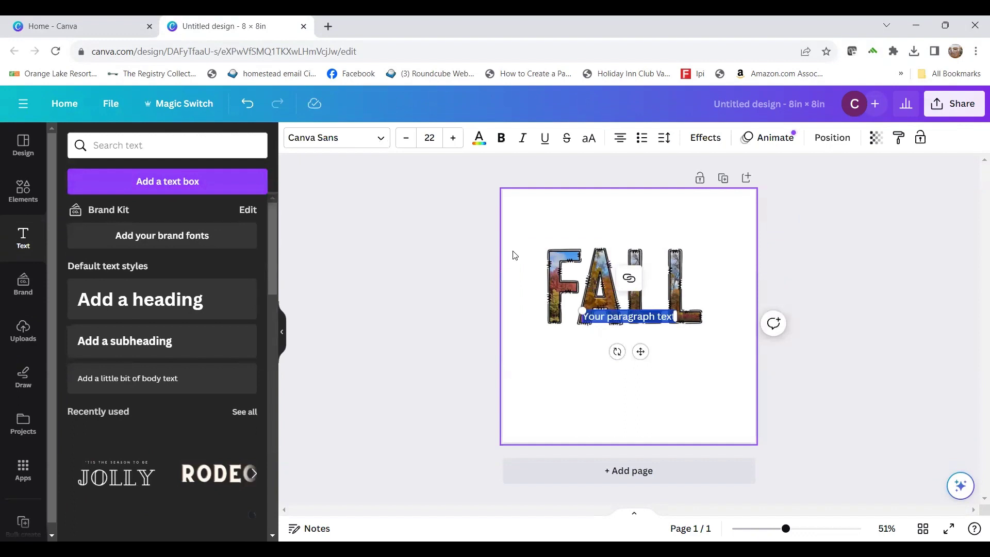
pyautogui.write('splendo')
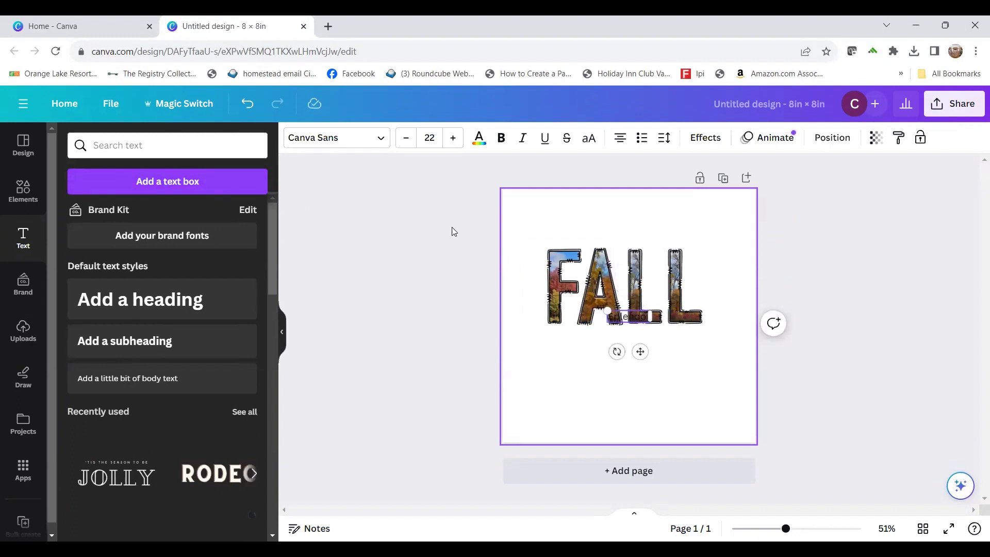
pyautogui.click(452, 140)
pyautogui.click(452, 140)
pyautogui.click(452, 140)
pyautogui.click(452, 140)
pyautogui.moveTo(452, 146); pyautogui.dragTo(454, 150)
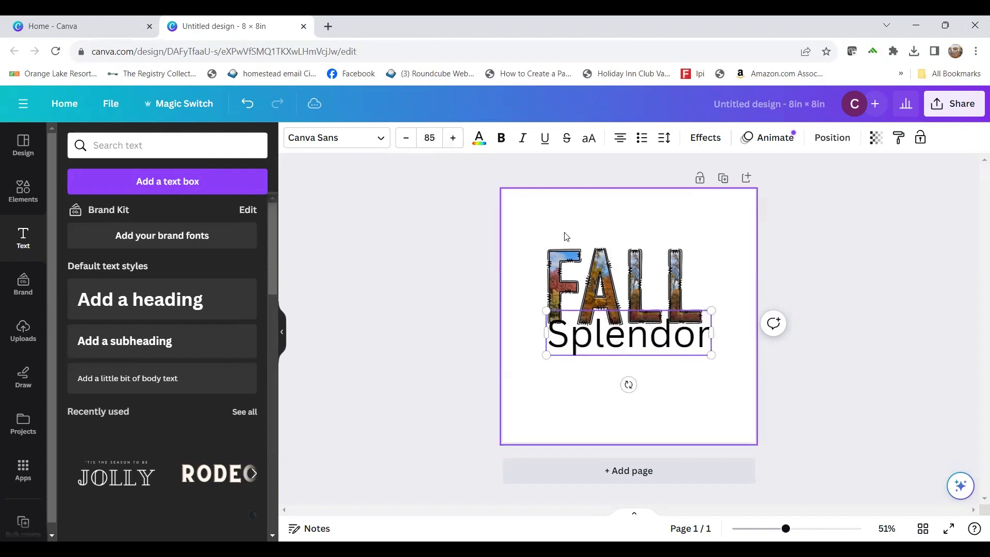
pyautogui.moveTo(602, 310); pyautogui.dragTo(602, 323)
# Change the capital S of the text below FALL to lowercase so it reads "splendor".
pyautogui.click(565, 346)
pyautogui.press('BackSpace')
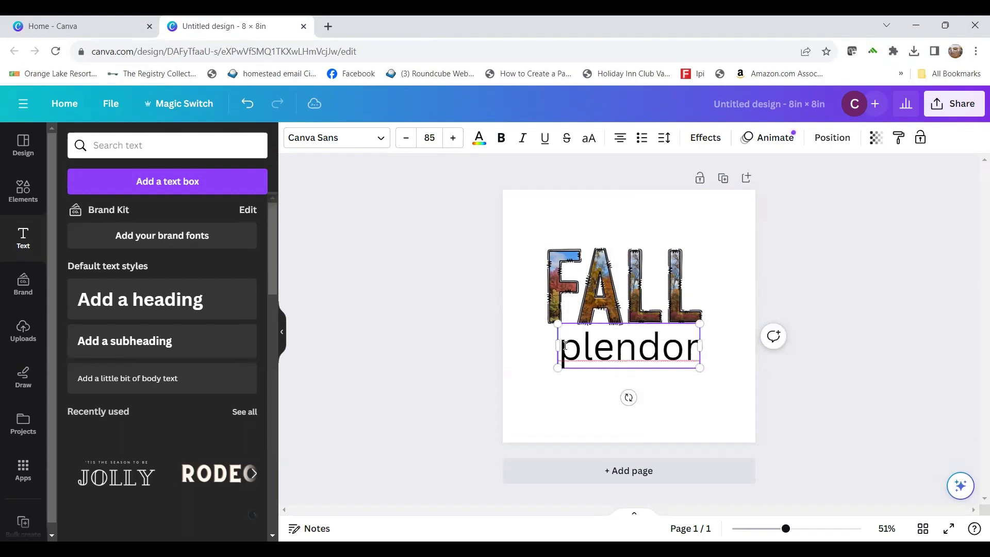
pyautogui.write('s')
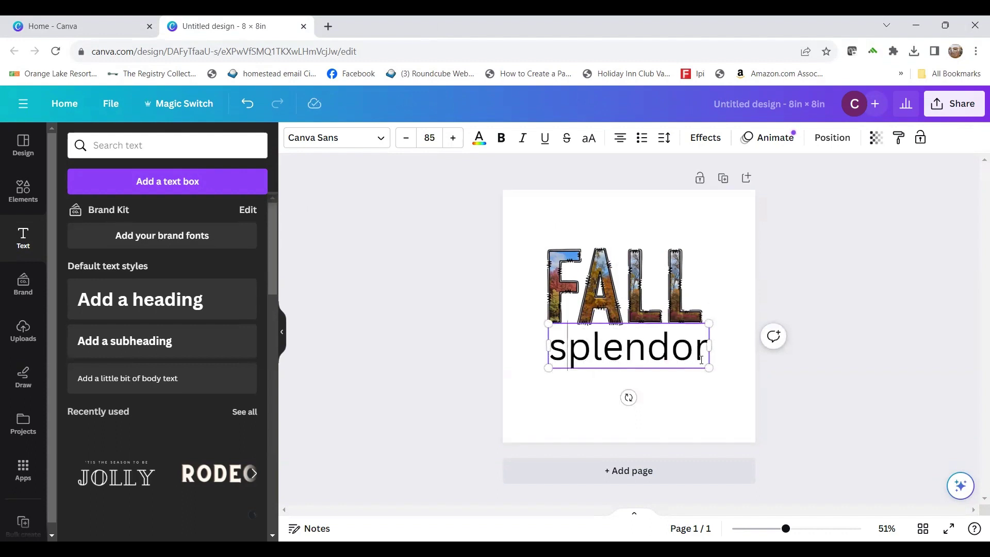
# Change the font of the word "splendor" to a thin handwritten script.
pyautogui.moveTo(707, 350); pyautogui.dragTo(528, 325)
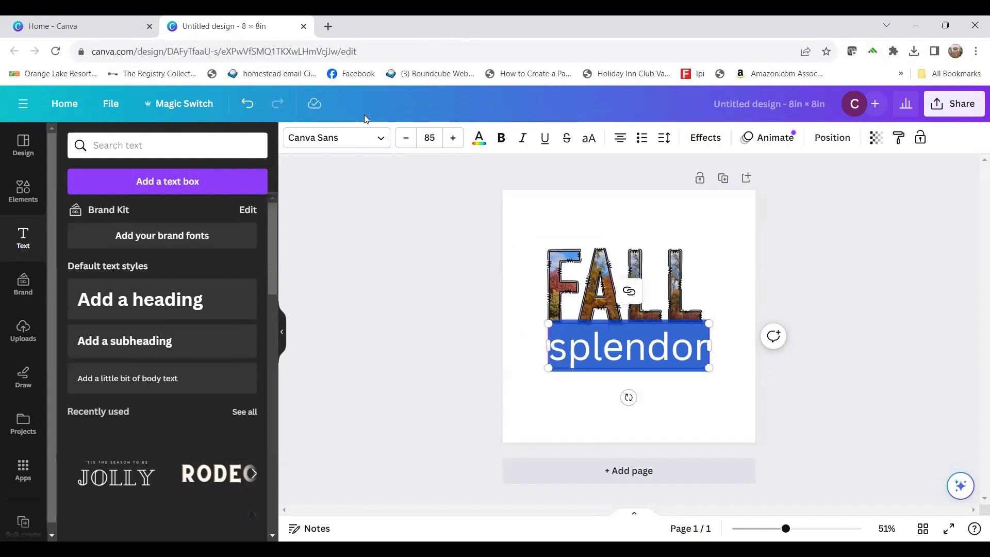
pyautogui.click(378, 140)
pyautogui.click(151, 342)
pyautogui.click(698, 397)
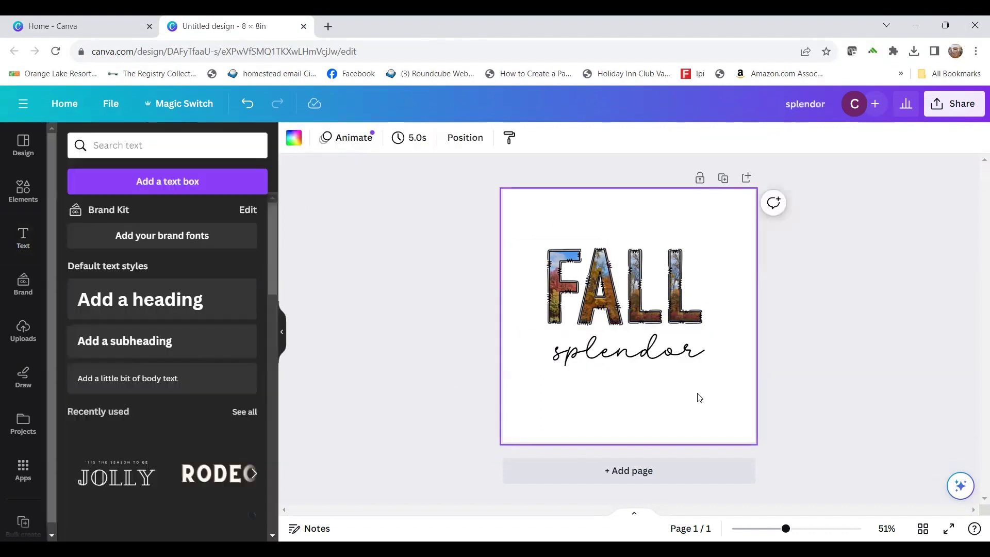
# Go to creativefabrica.com in a new browser tab and open its Fontcloud font manager.
pyautogui.click(328, 26)
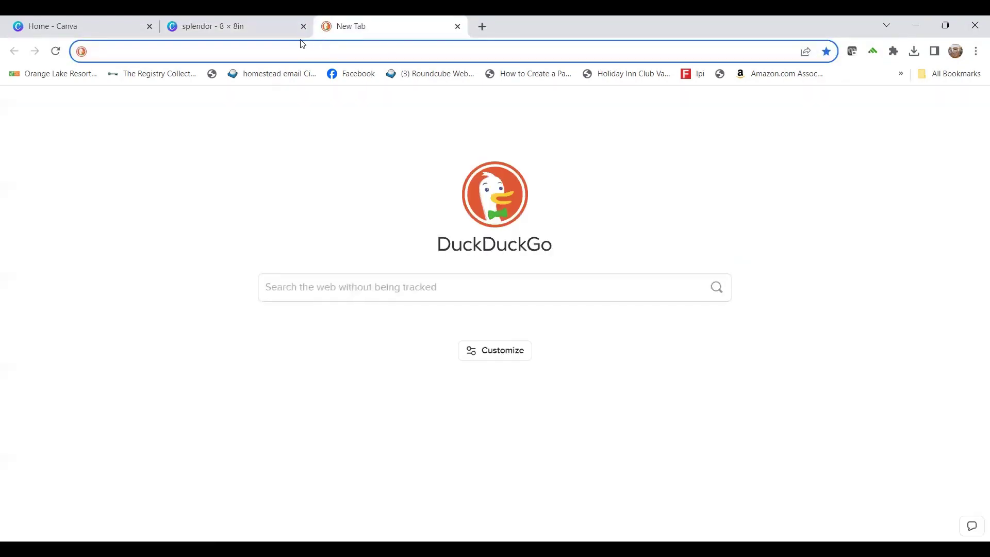
pyautogui.write('cre')
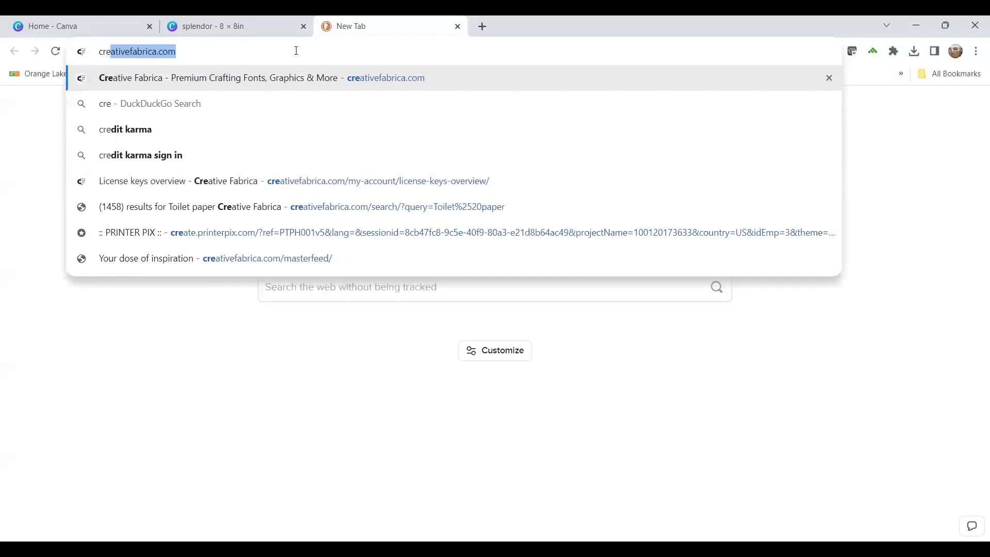
pyautogui.press('Return')
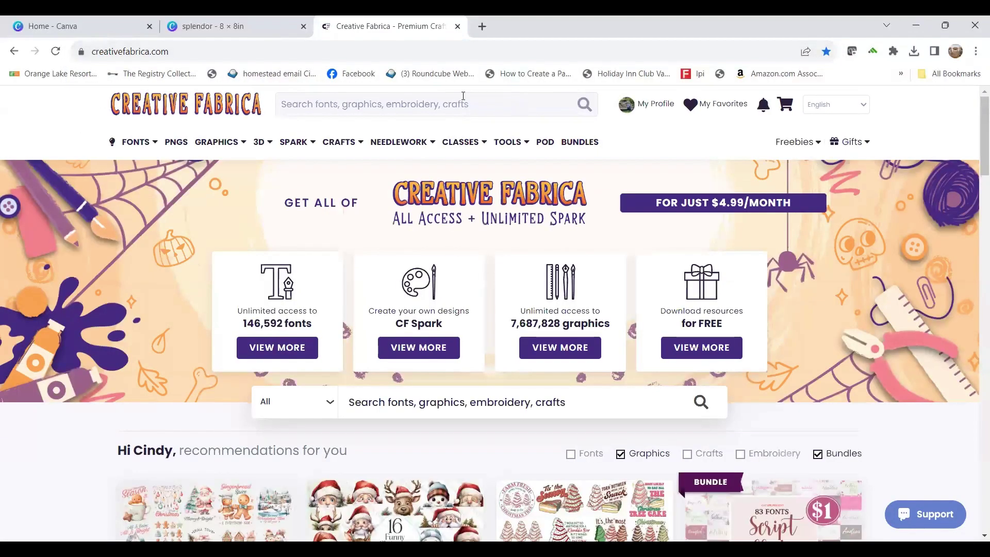
pyautogui.moveTo(508, 143)
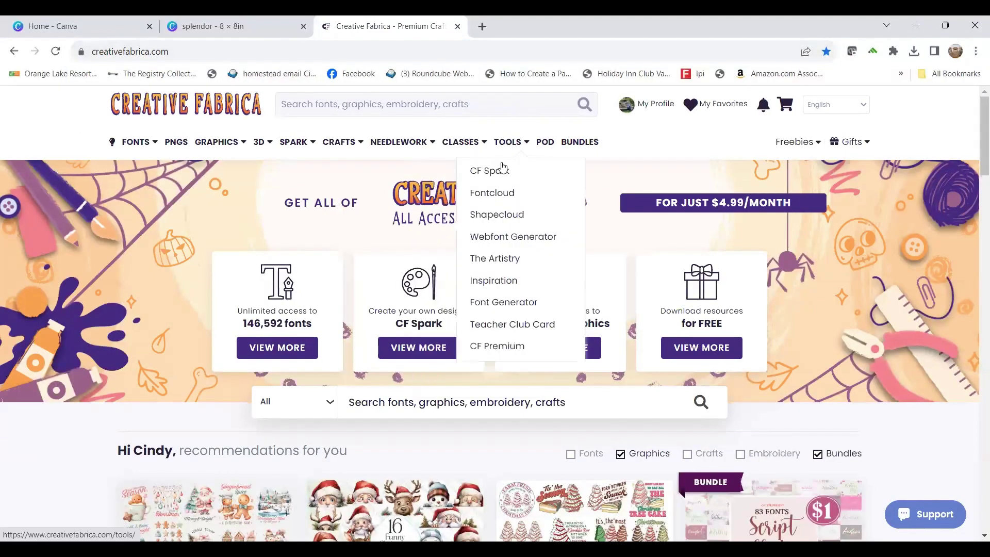
pyautogui.click(494, 193)
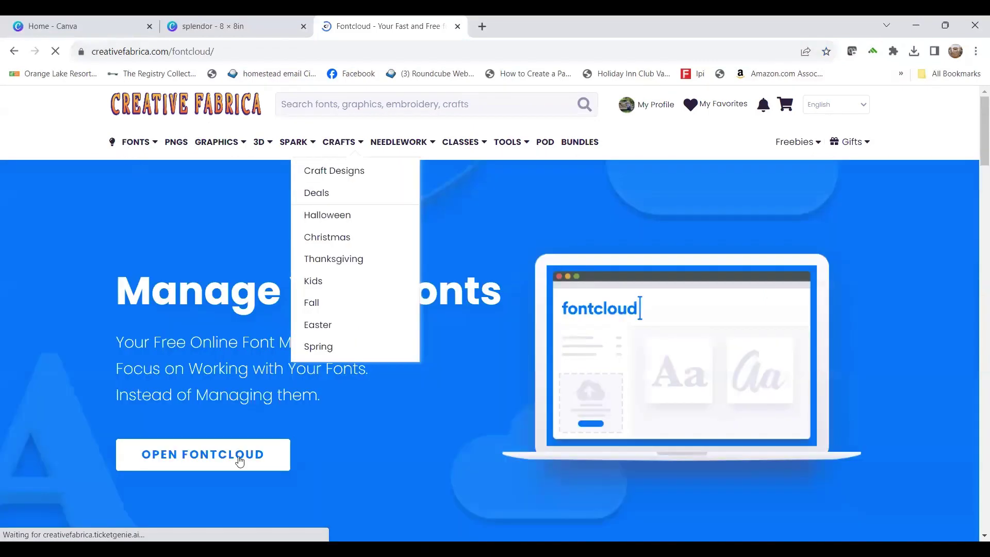
pyautogui.moveTo(138, 142)
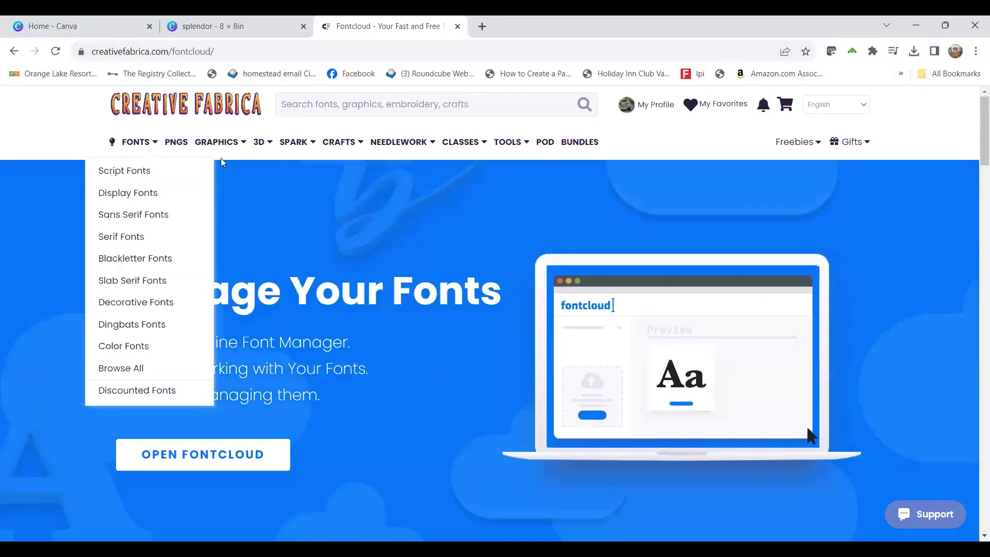
pyautogui.click(157, 95)
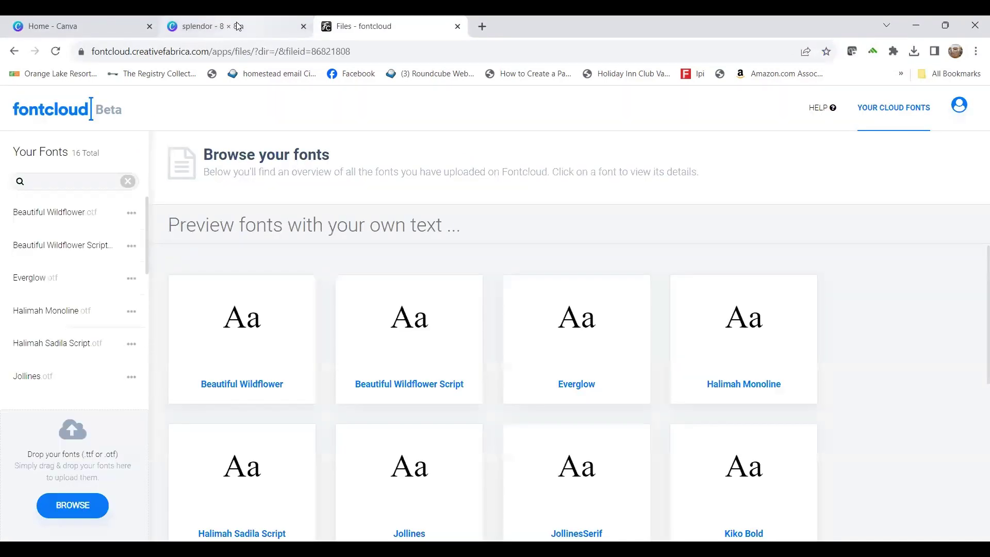
# In Fontcloud, open the glyphs of Beautiful Wildflower Script and copy the lowercase s with a long leading swash.
pyautogui.click(238, 26)
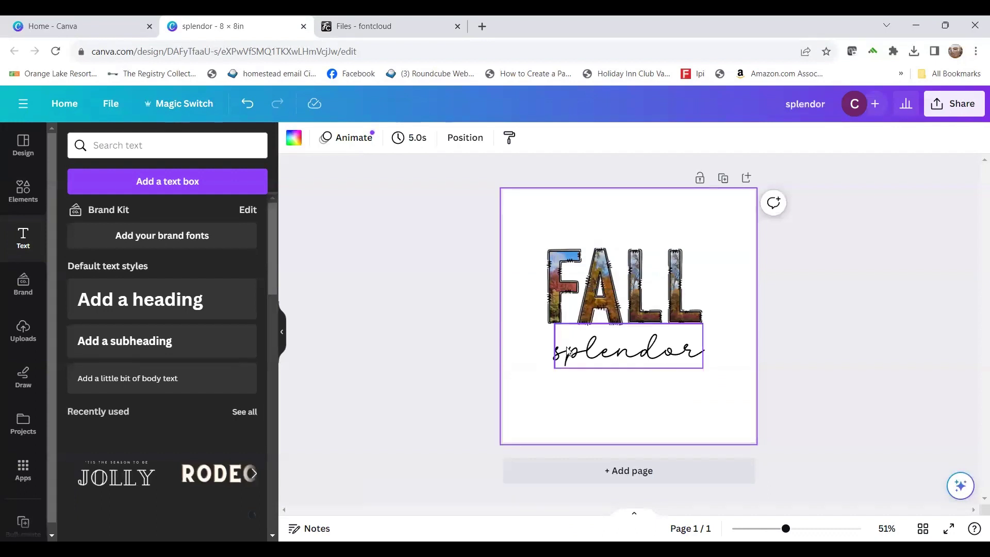
pyautogui.click(396, 19)
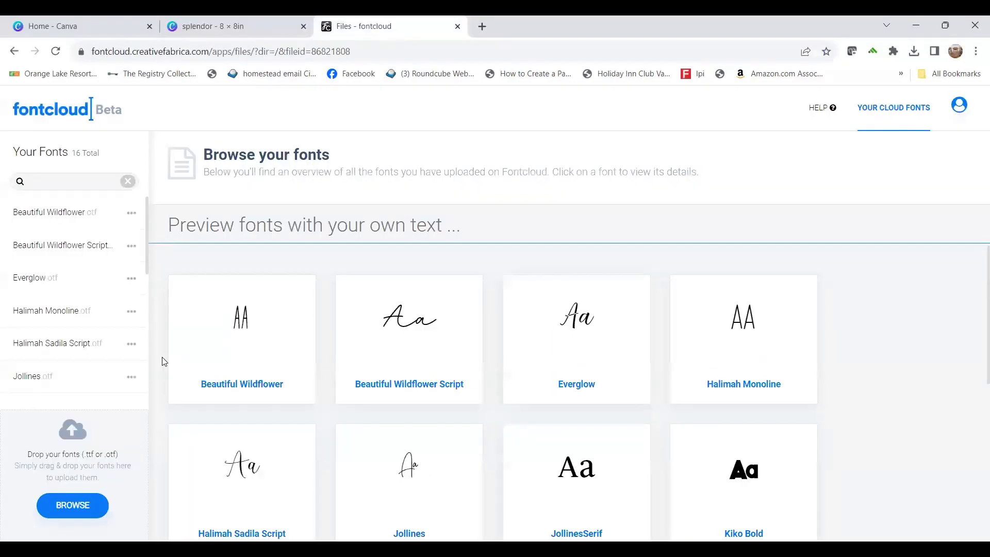
pyautogui.click(69, 251)
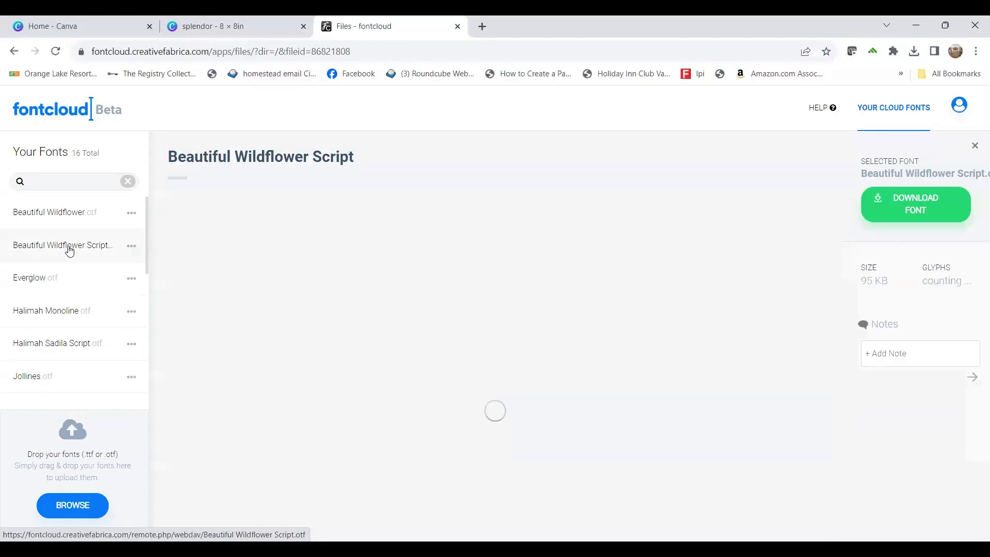
pyautogui.scroll(-8, 474, 312)
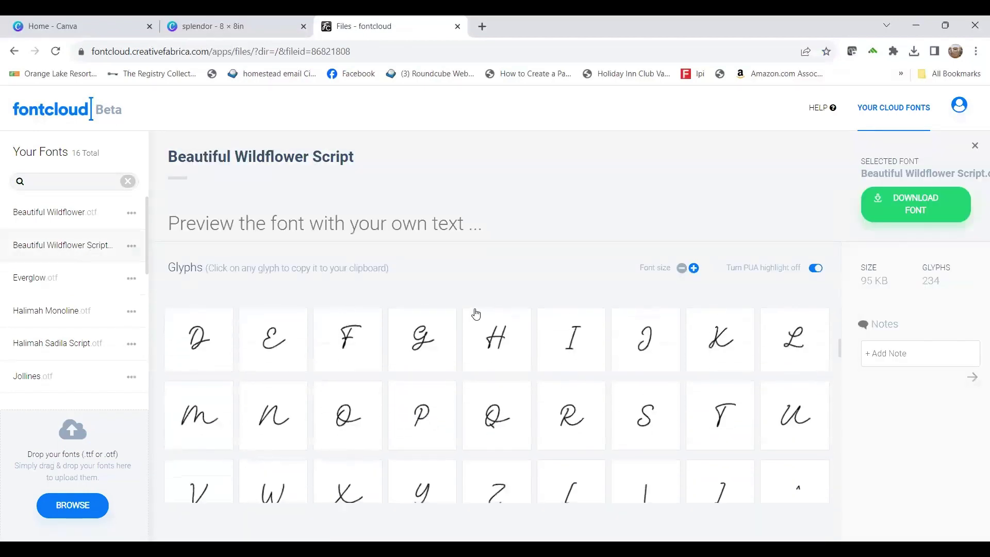
pyautogui.scroll(-8, 476, 313)
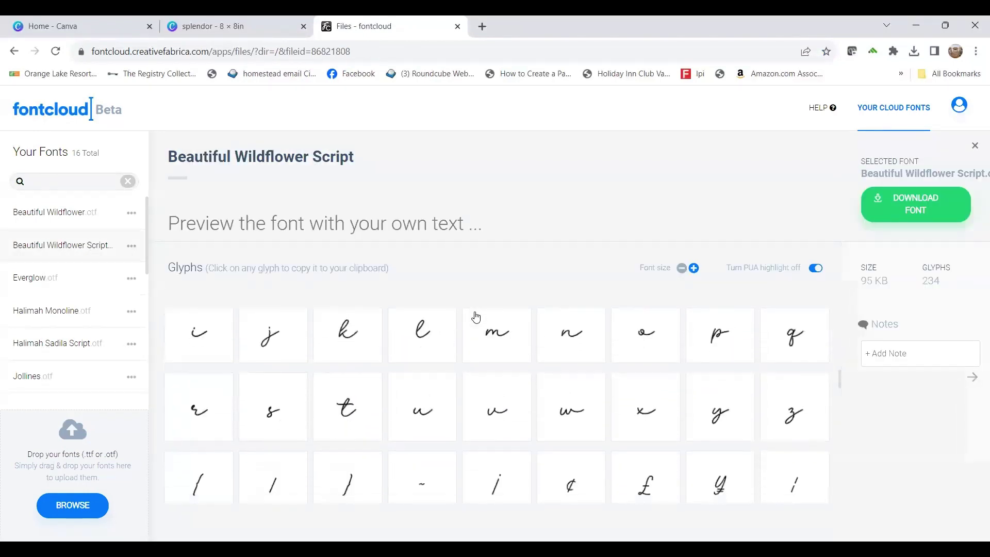
pyautogui.scroll(-10, 477, 316)
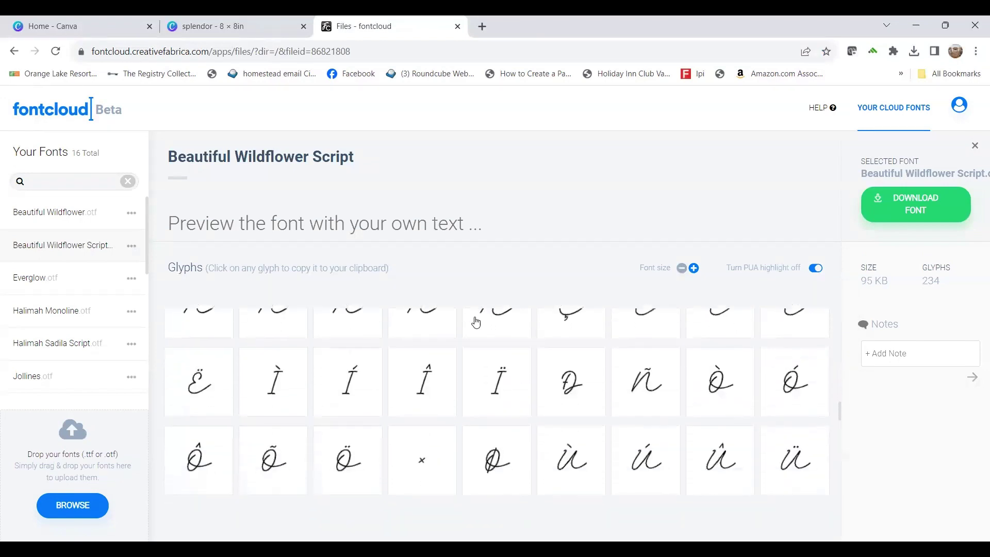
pyautogui.scroll(-8, 474, 325)
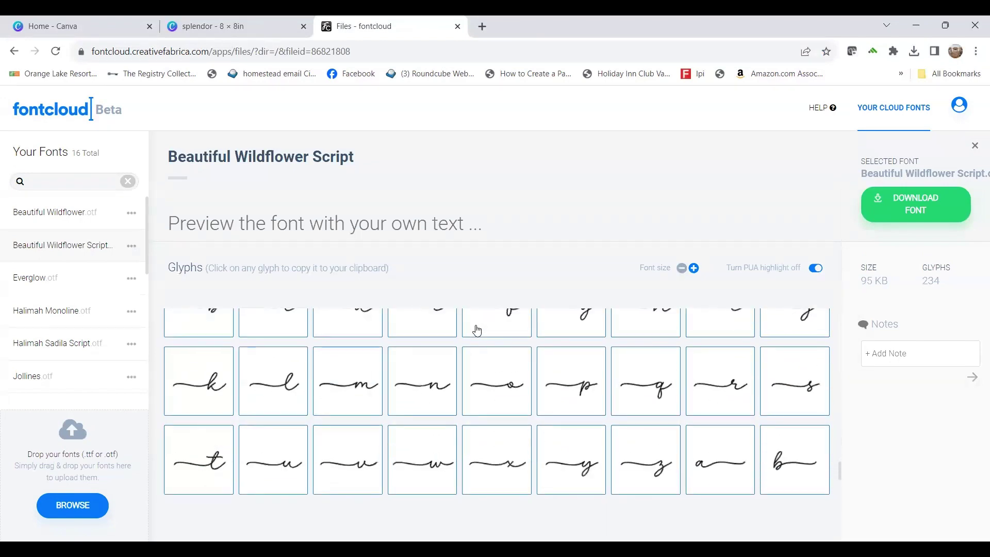
pyautogui.scroll(-1, 486, 364)
pyautogui.click(797, 399)
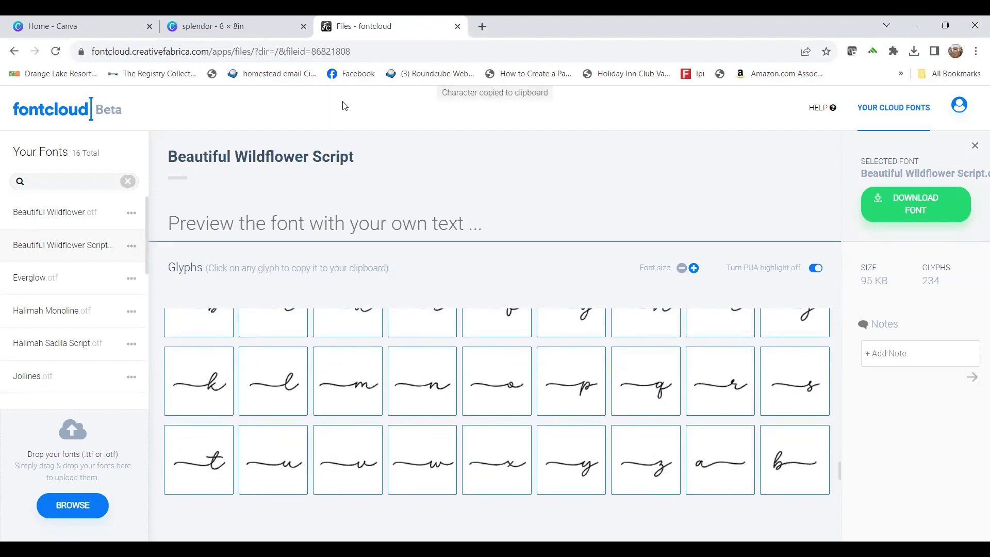
# Back in the Canva design, replace the first letter of "splendor" with the copied swash s.
pyautogui.click(201, 28)
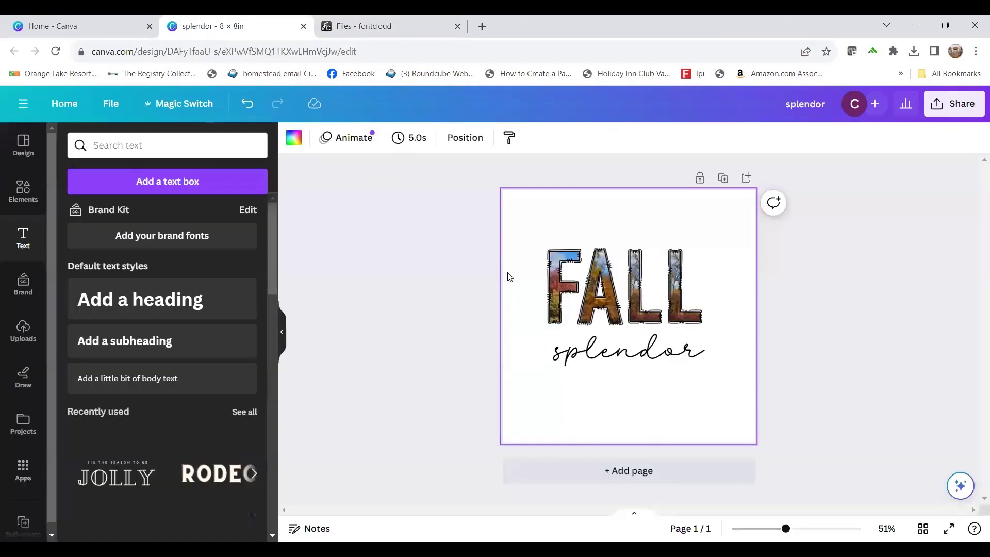
pyautogui.click(565, 357)
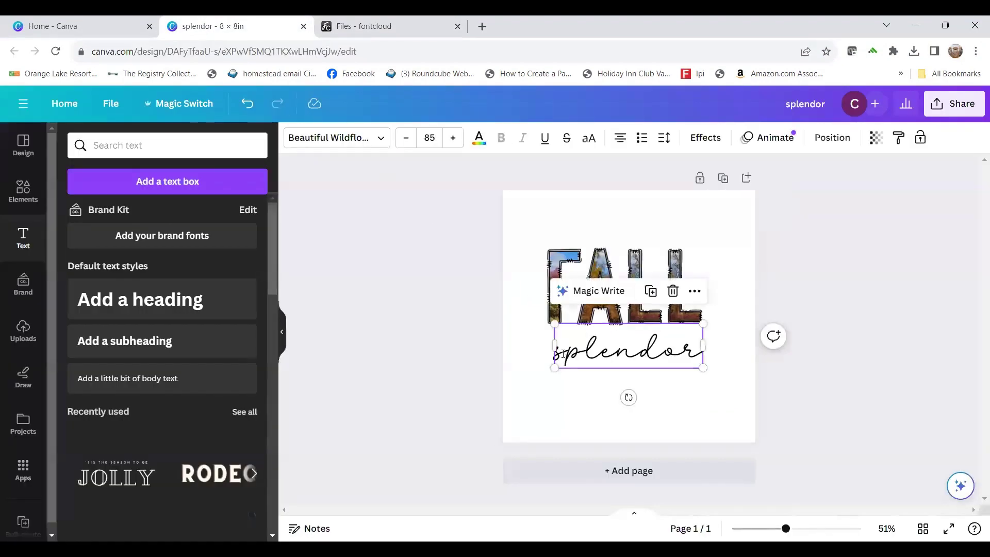
pyautogui.doubleClick(563, 353)
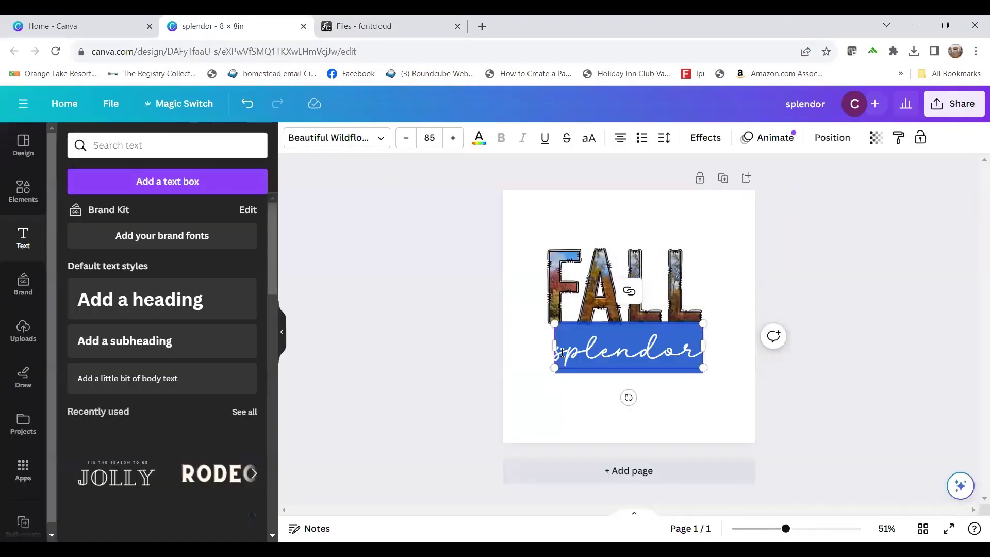
pyautogui.click(562, 353)
pyautogui.press('BackSpace')
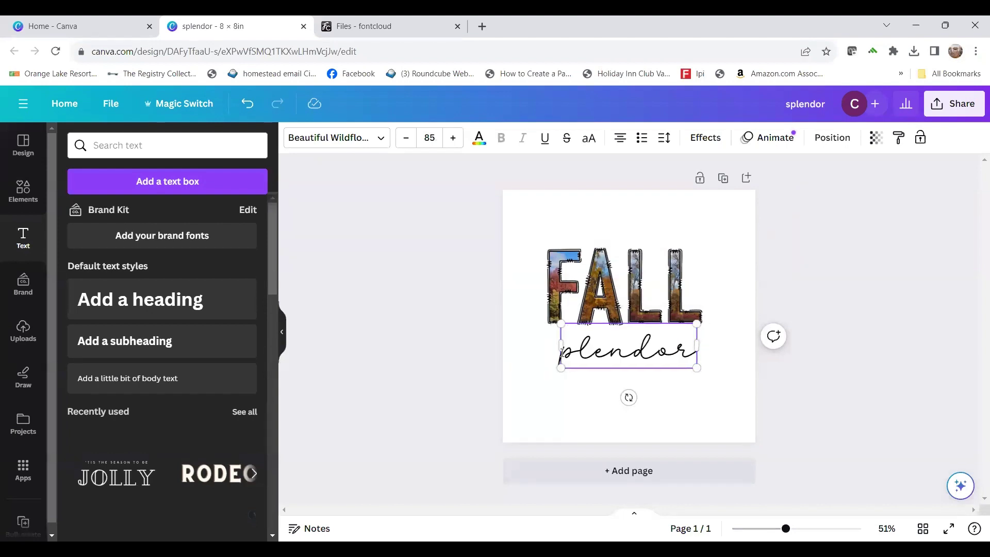
pyautogui.hotkey('ctrl', 'v')
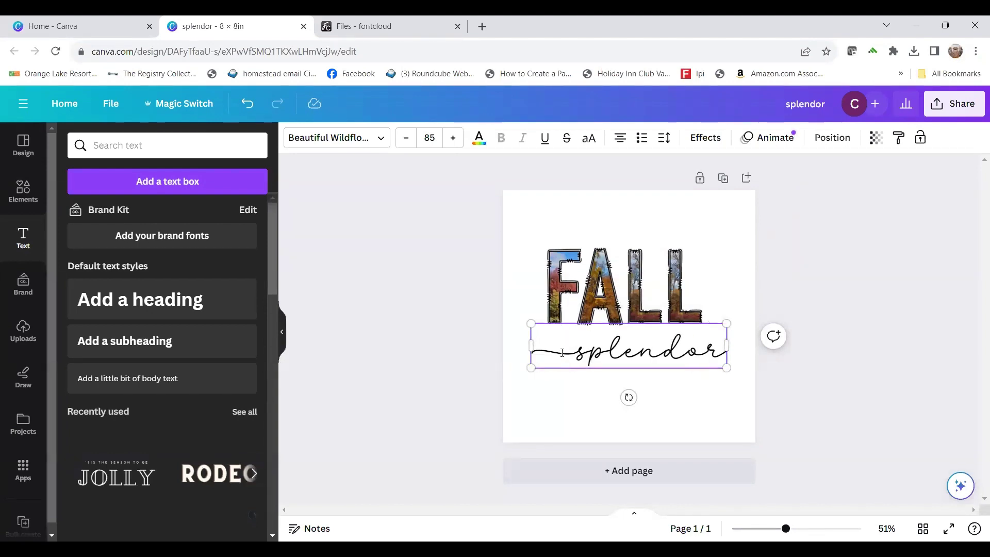
pyautogui.click(532, 212)
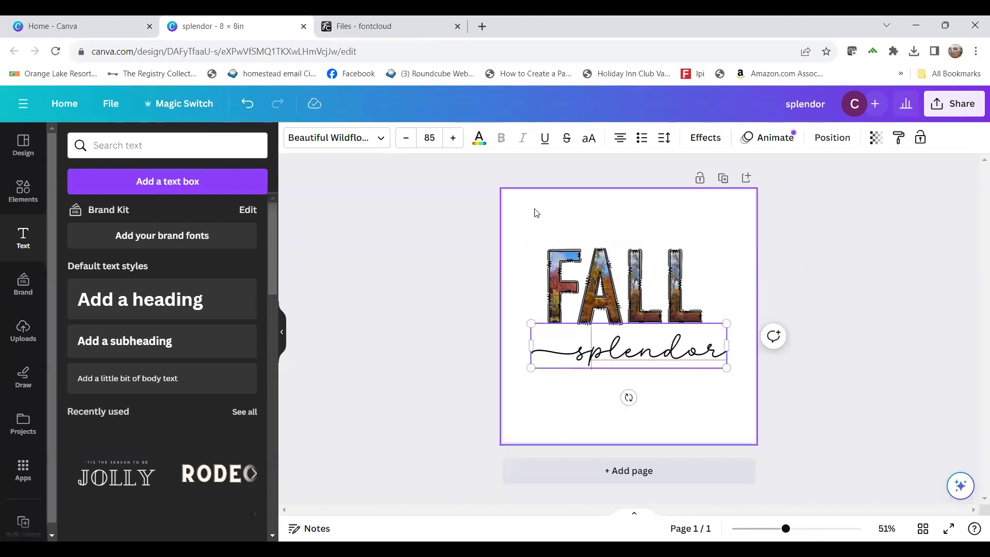
# Return to Fontcloud and copy the Beautiful Wildflower Script lowercase r with a long trailing swash.
pyautogui.click(388, 25)
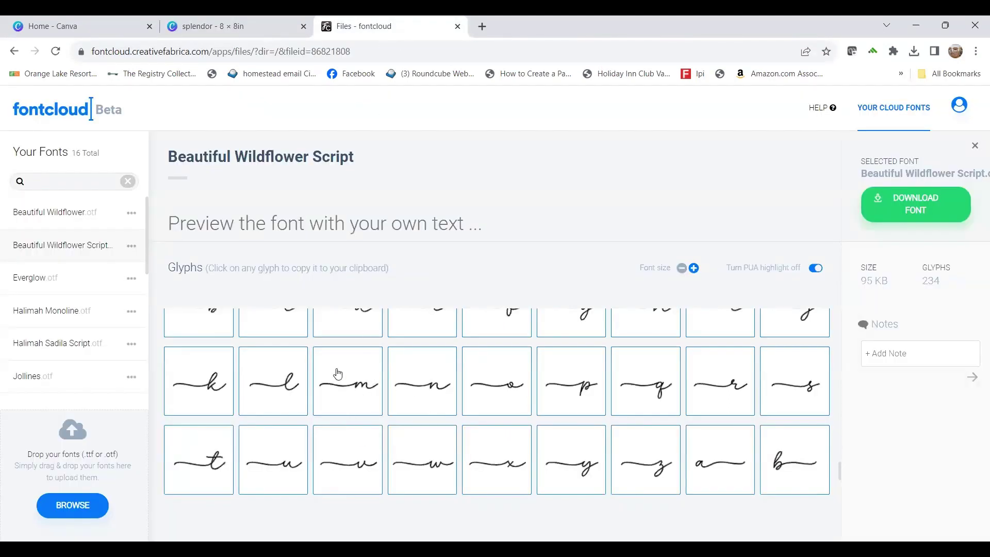
pyautogui.scroll(-5, 492, 431)
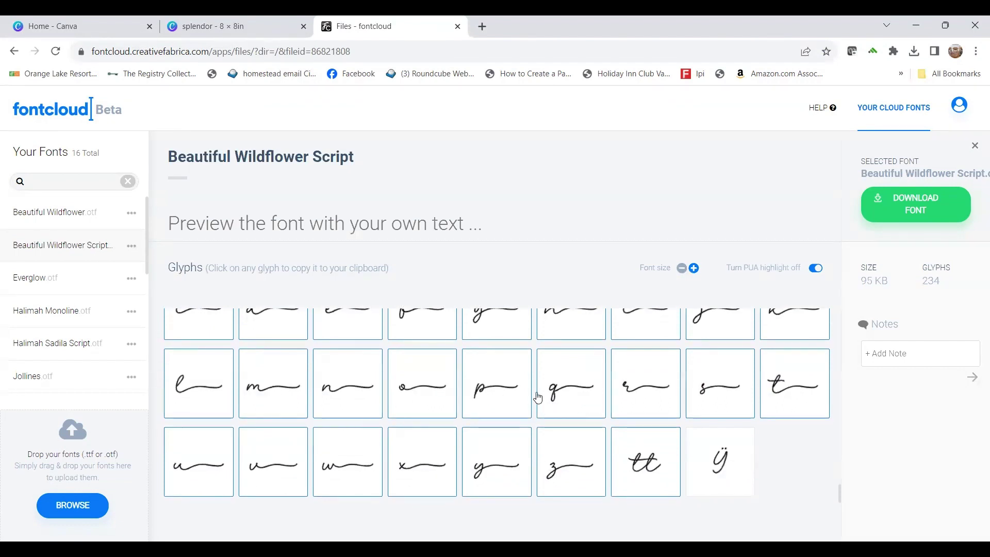
pyautogui.click(634, 396)
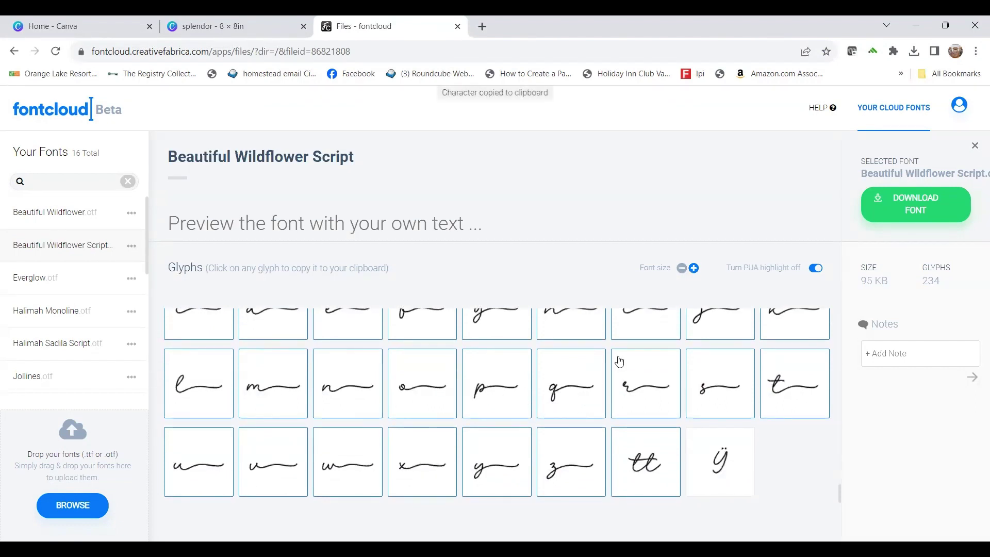
# In the Canva design, replace the last letter of "splendor" with the copied swash r.
pyautogui.hotkey('ctrl', 'shift', 'Tab')
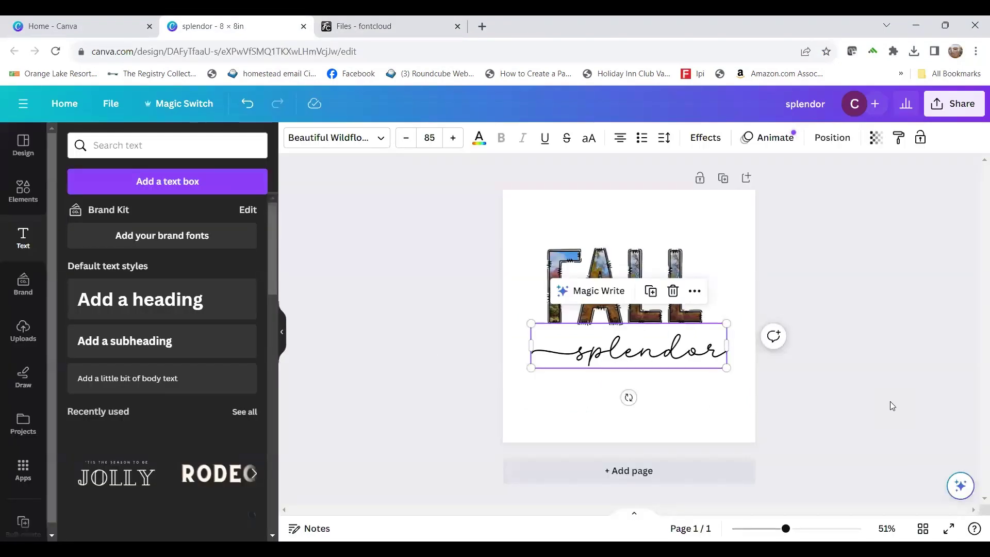
pyautogui.click(722, 352)
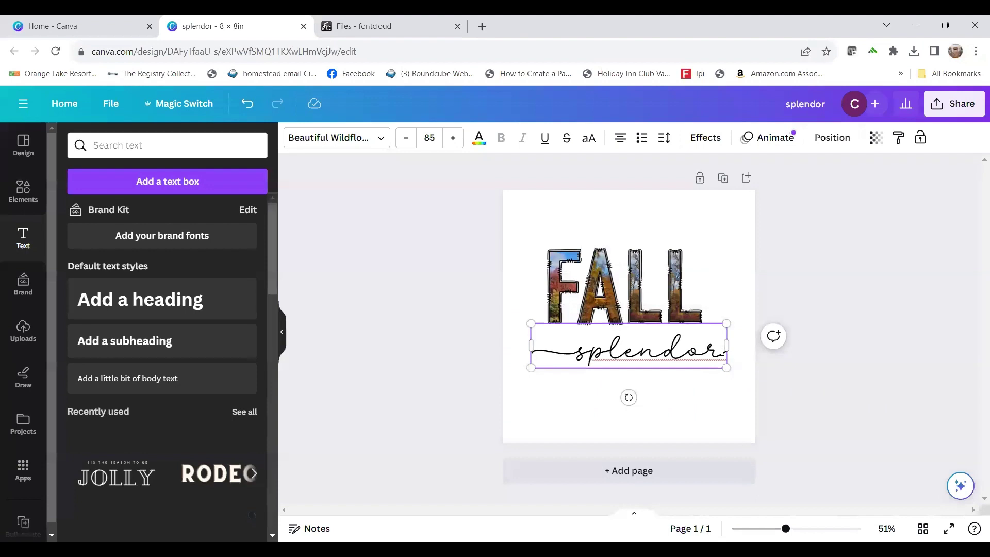
pyautogui.hotkey('ctrl', 'a')
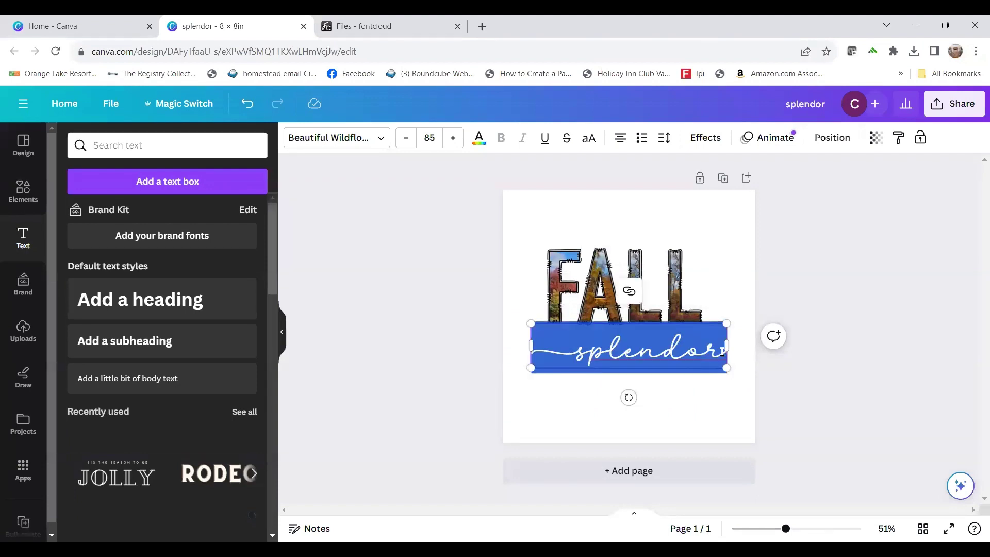
pyautogui.click(724, 350)
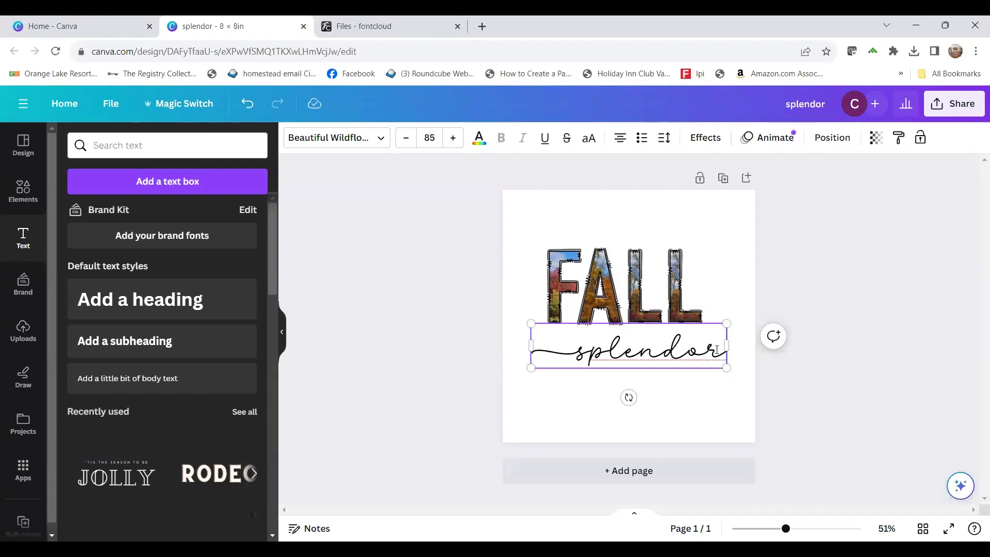
pyautogui.press('BackSpace')
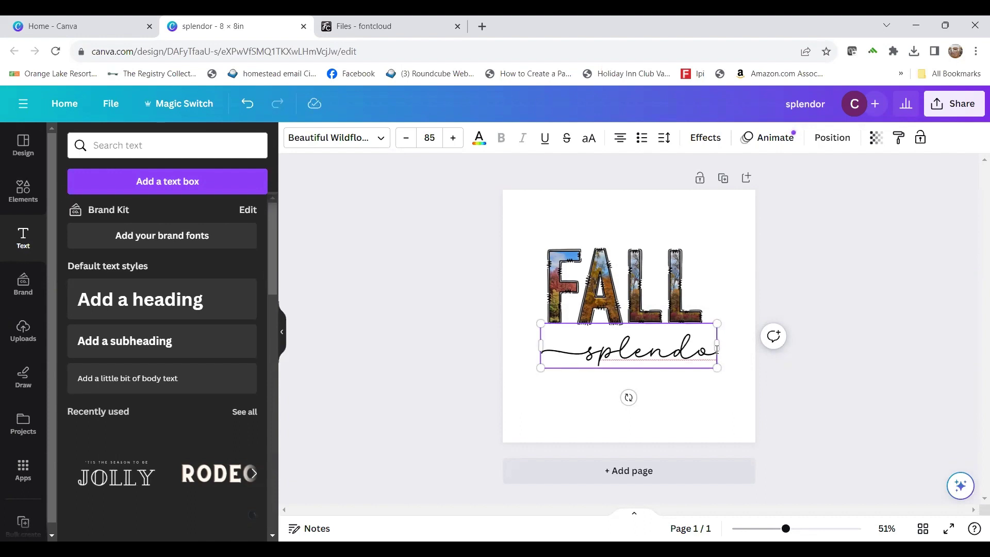
pyautogui.write('r')
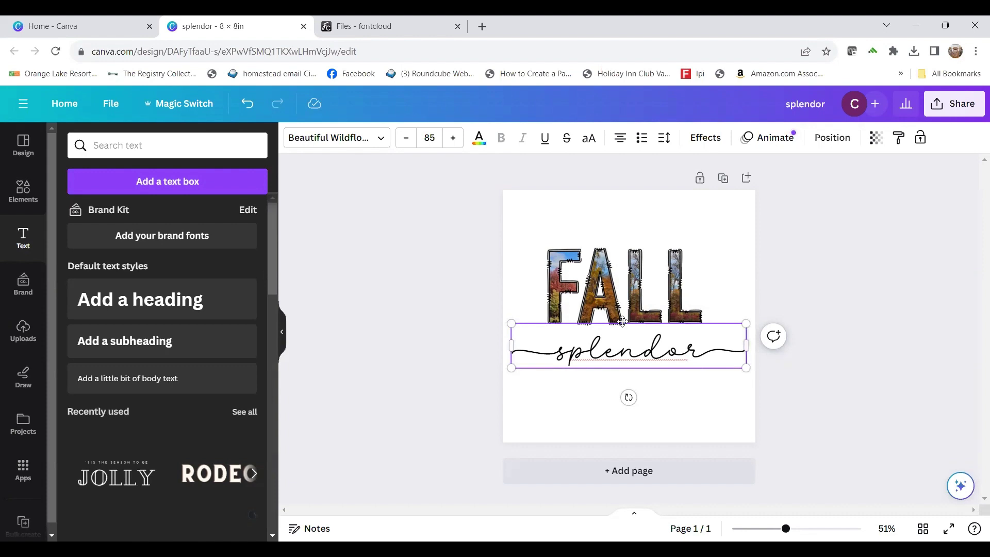
# Move the word "splendor" up close beneath FALL and centre it horizontally on the page.
pyautogui.moveTo(622, 321); pyautogui.dragTo(630, 314)
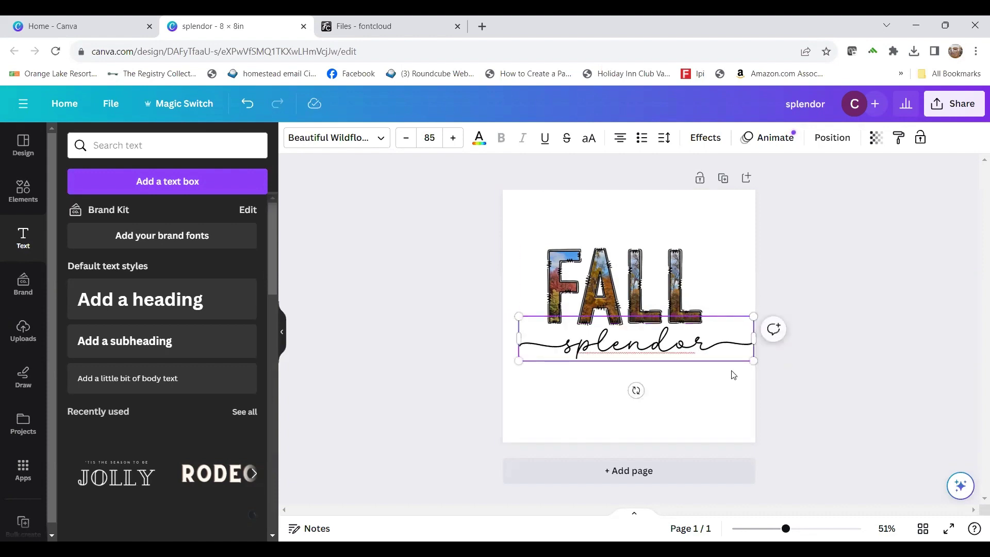
pyautogui.moveTo(588, 340)
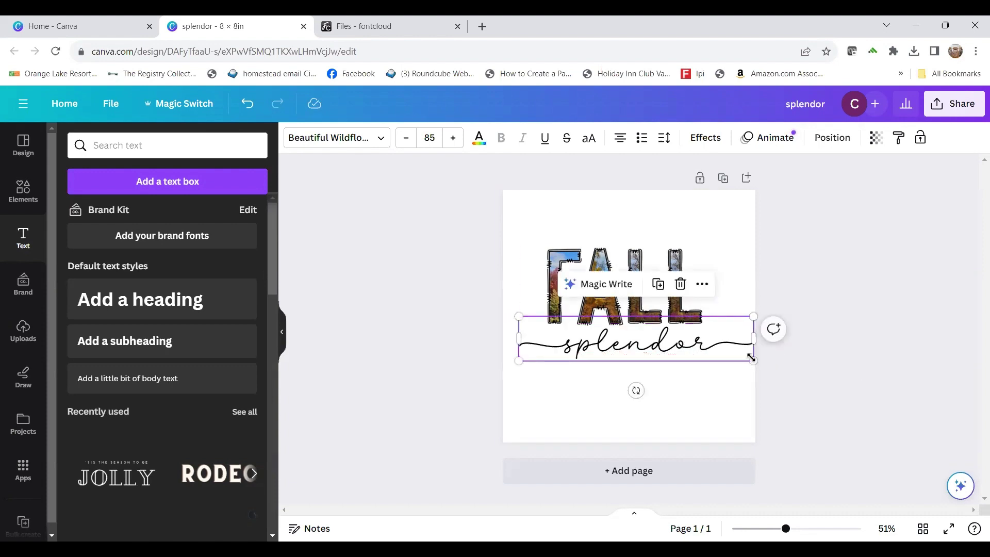
pyautogui.moveTo(584, 349); pyautogui.dragTo(578, 338)
pyautogui.click(645, 392)
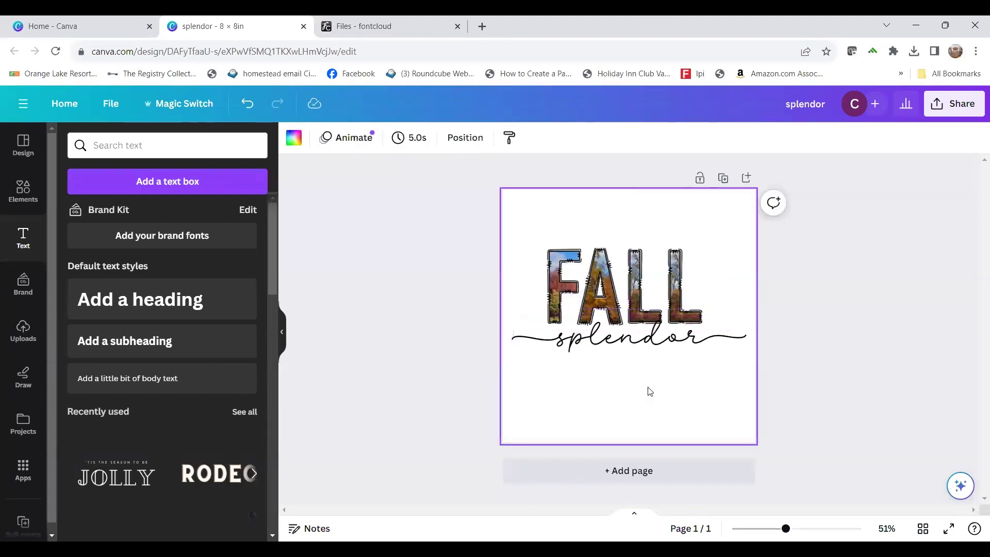
pyautogui.click(651, 345)
pyautogui.moveTo(651, 344); pyautogui.dragTo(649, 349)
# Recolour the whole word "splendor", including both swashes, with the dark reddish-brown photo colour taken from the letter L.
pyautogui.doubleClick(664, 345)
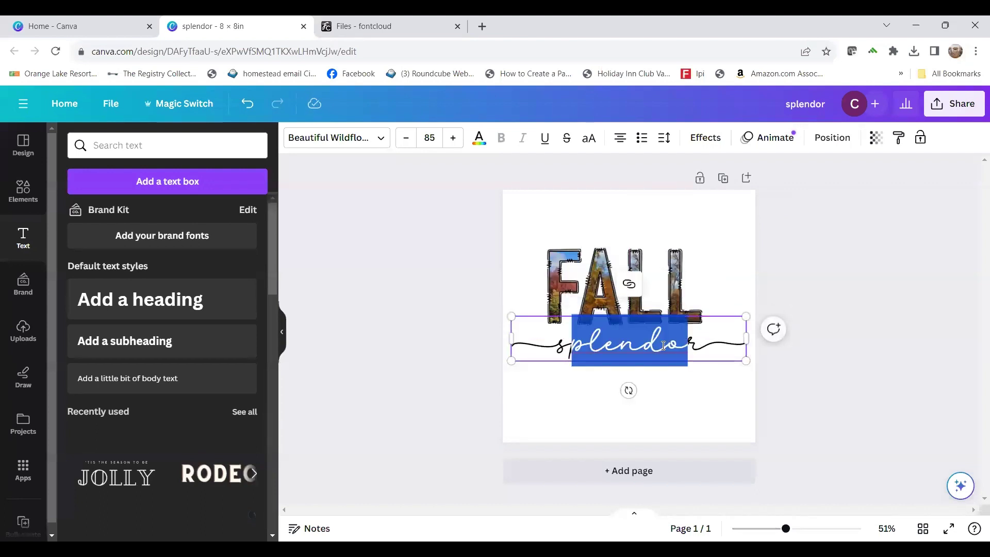
pyautogui.click(725, 345)
pyautogui.moveTo(738, 342); pyautogui.dragTo(687, 342)
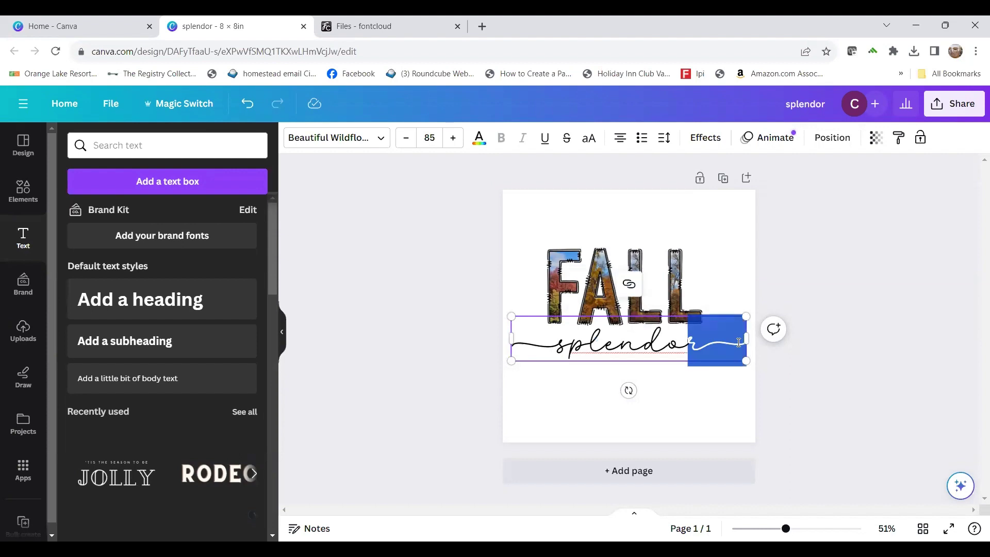
pyautogui.press('Left')
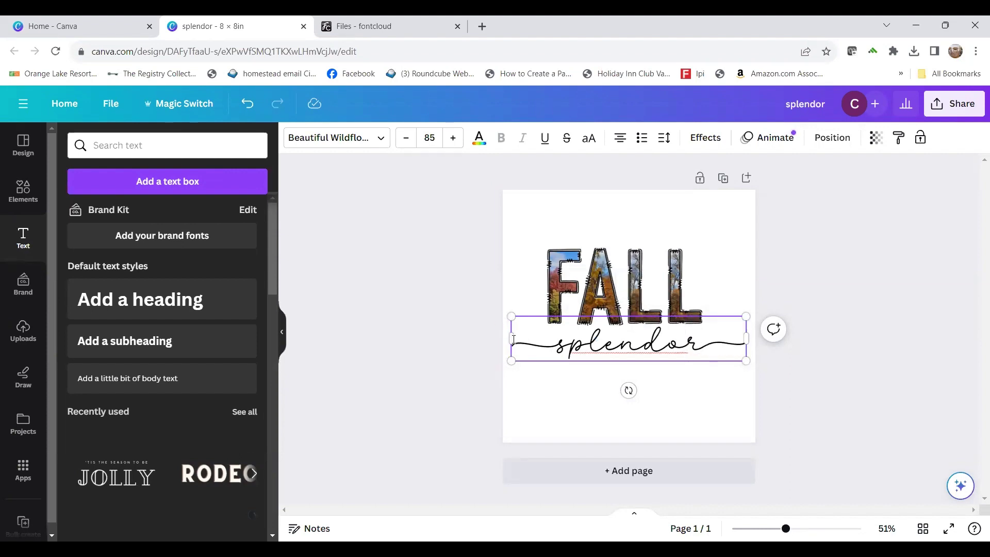
pyautogui.moveTo(513, 340); pyautogui.dragTo(744, 338)
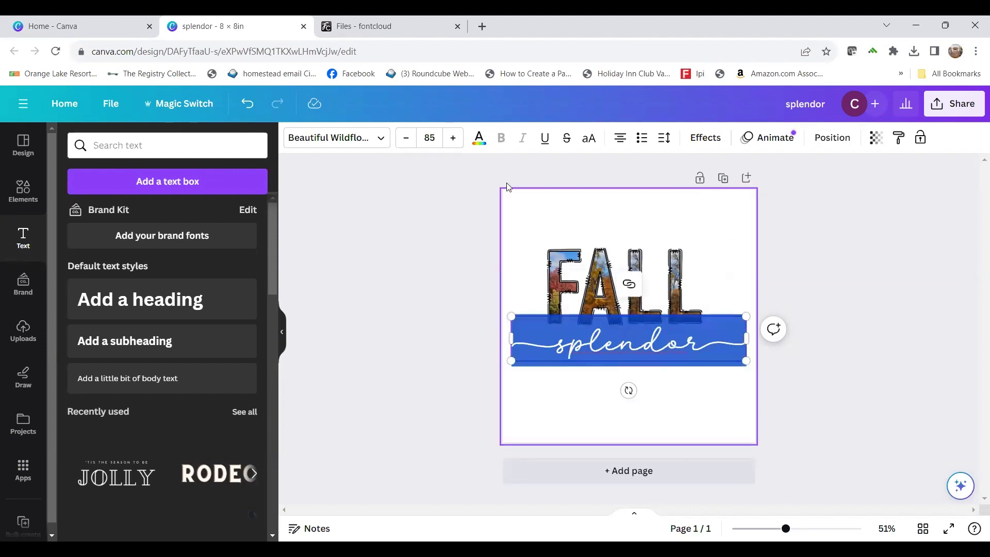
pyautogui.click(479, 138)
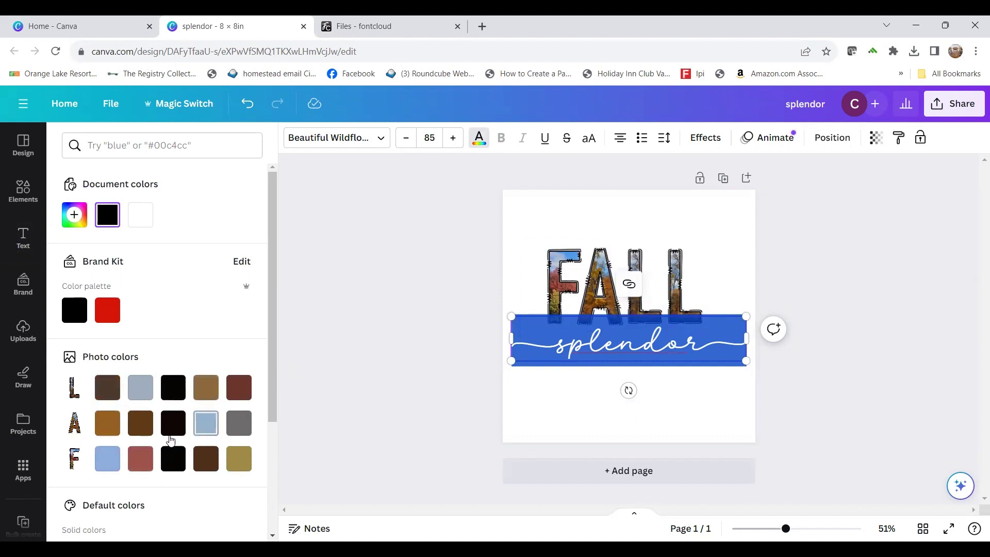
pyautogui.click(239, 387)
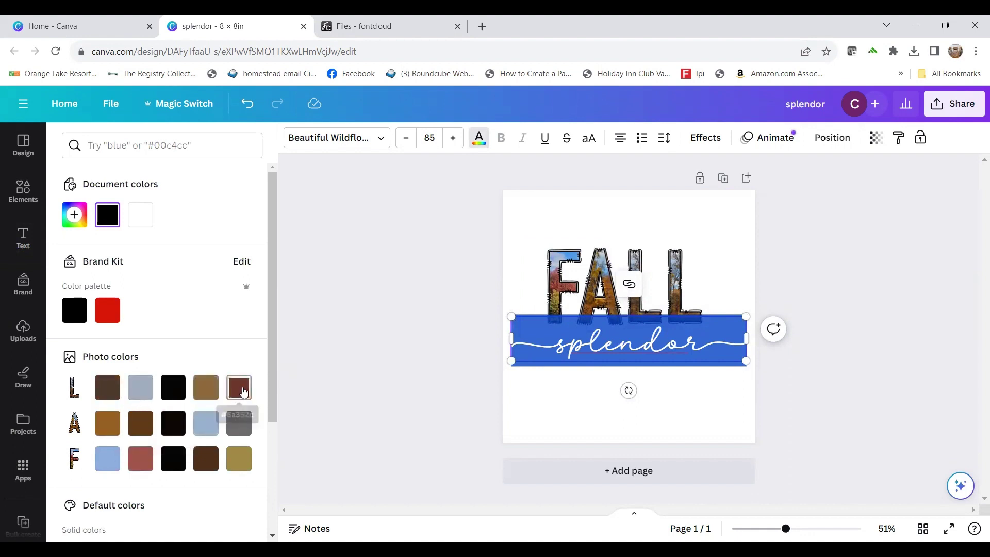
pyautogui.click(681, 428)
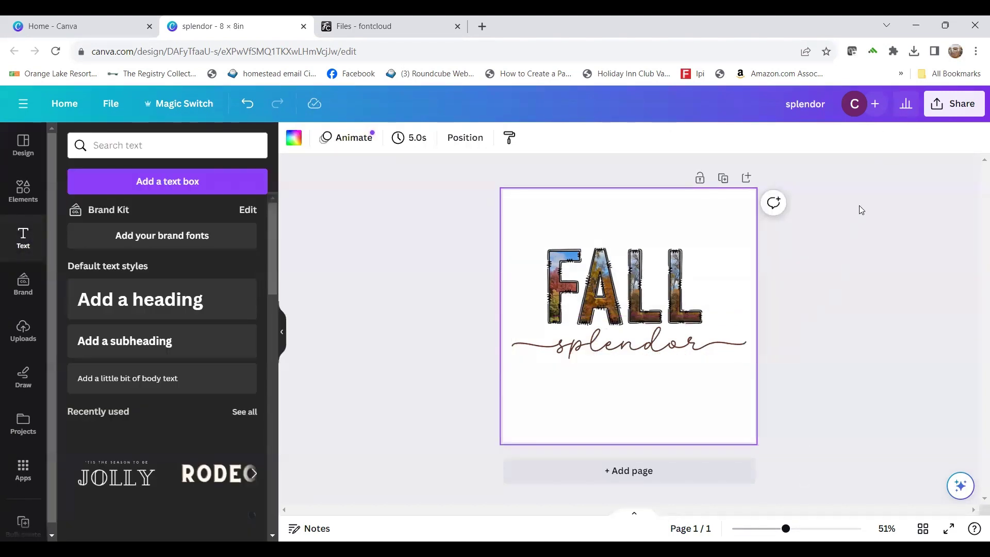
# Set up the design's download as a PNG with a transparent background.
pyautogui.click(948, 108)
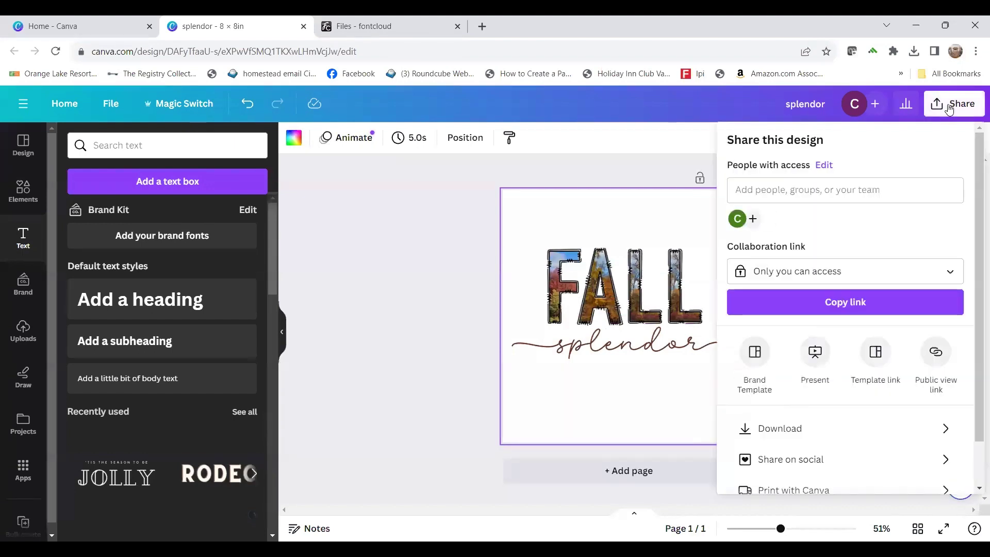
pyautogui.click(787, 428)
pyautogui.click(735, 271)
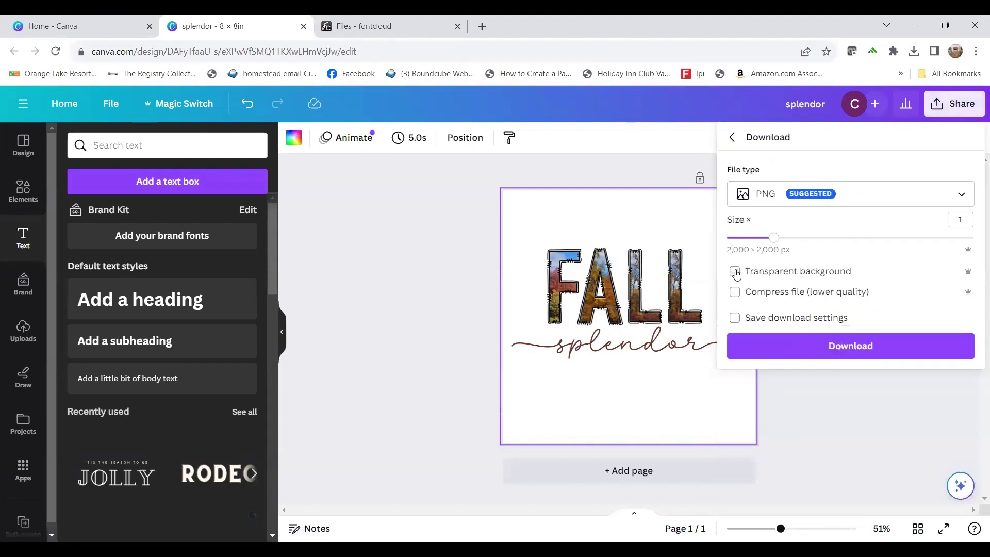